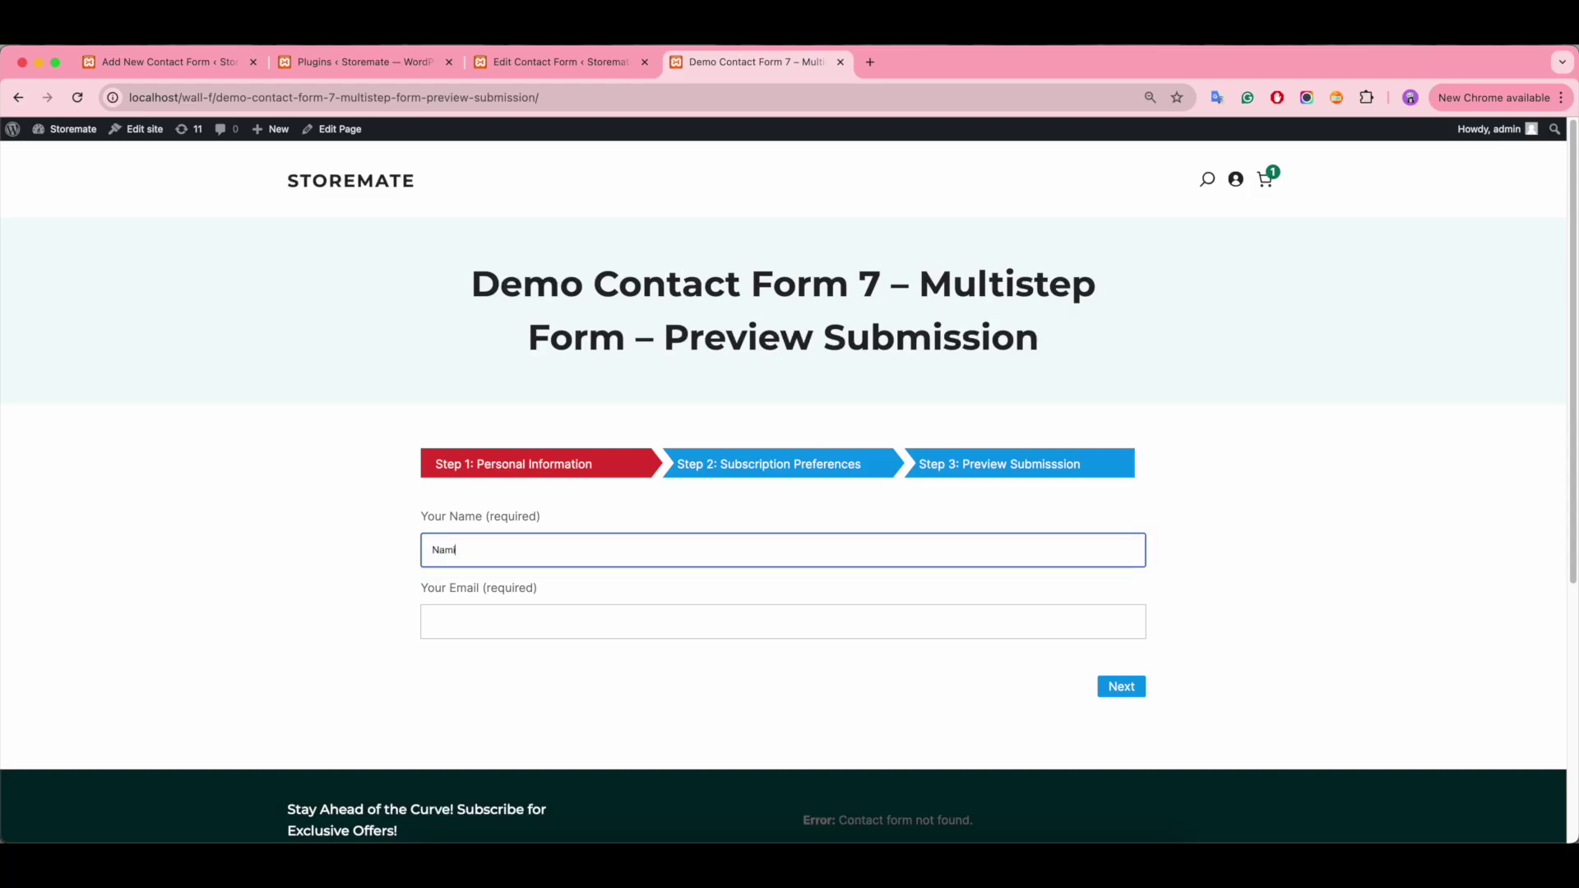
{"action": "type", "text": "Joa"}
{"action": "left_click", "coordinate": [475, 616]}
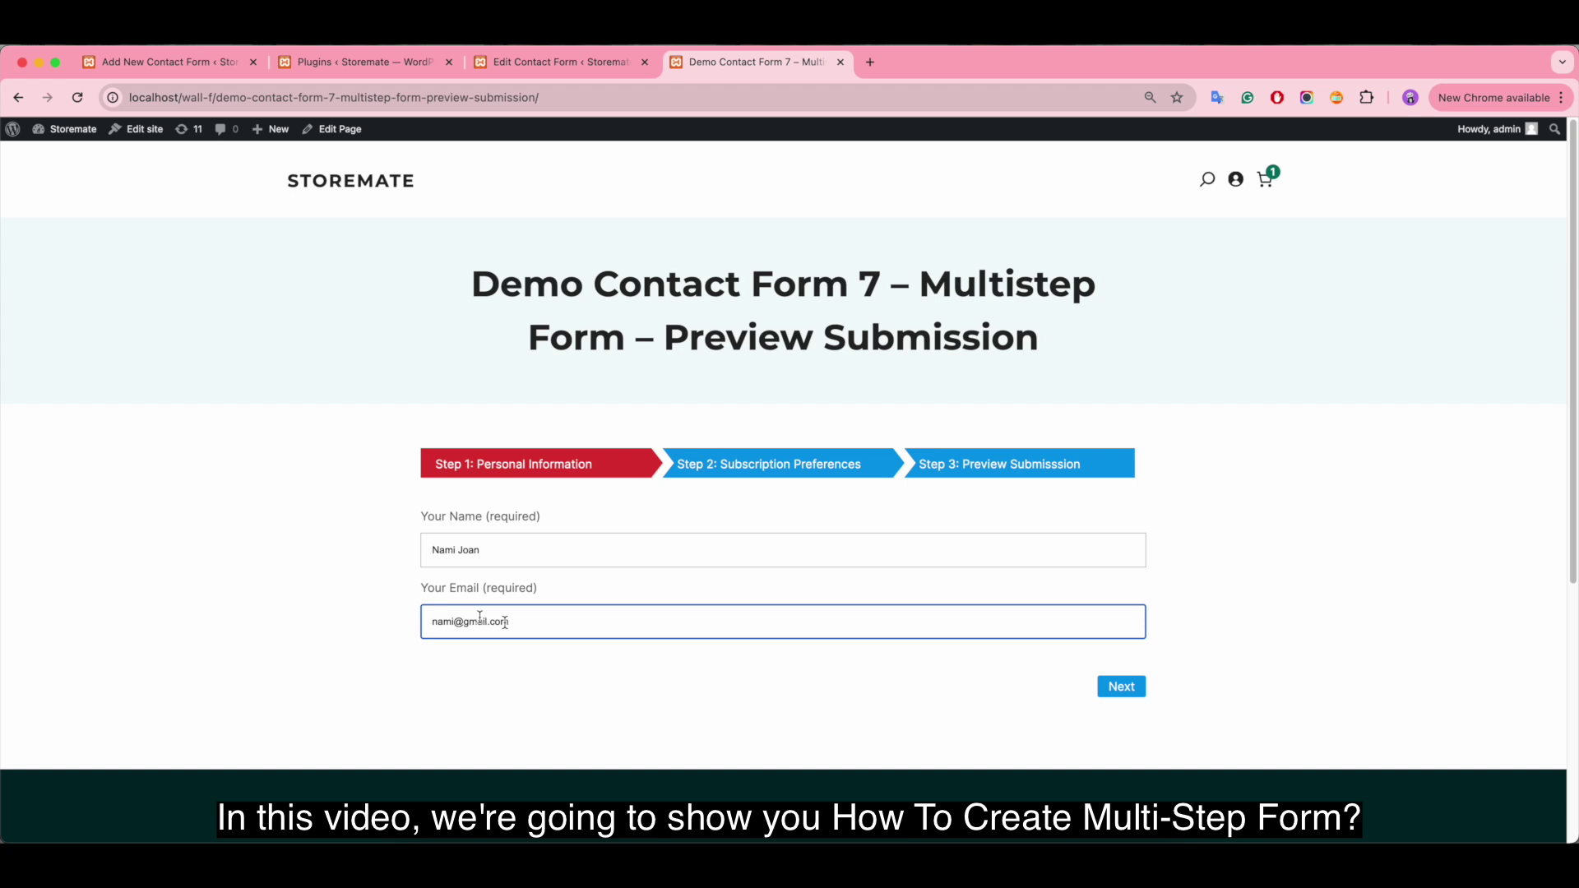
{"action": "left_click", "coordinate": [1121, 687]}
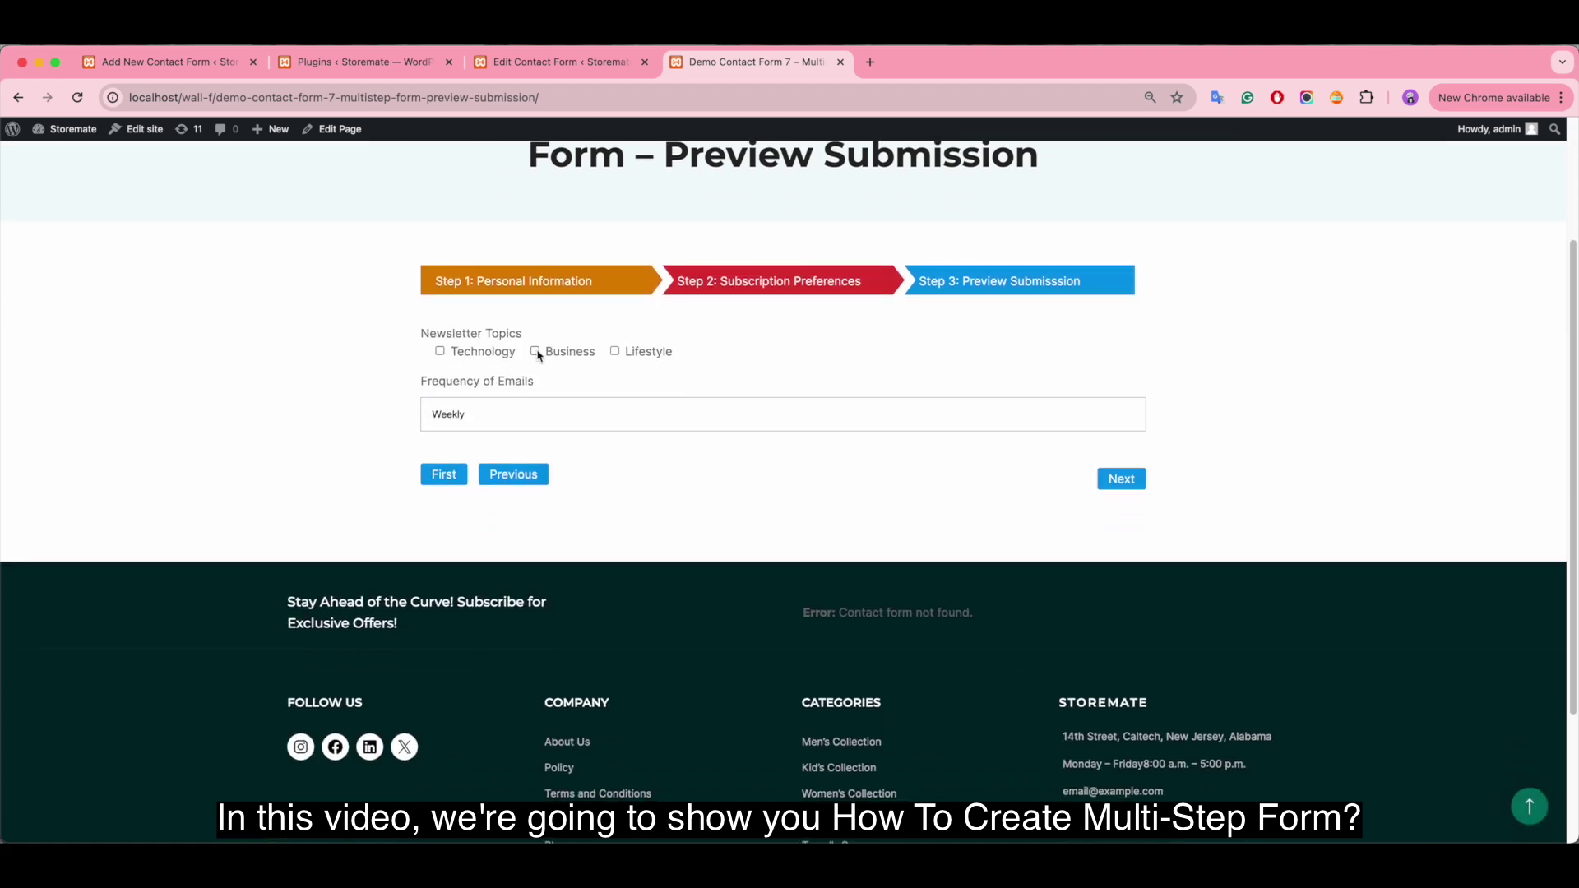
- Tick the Business and Lifestyle topics, choose Bi-Weekly frequency, and advance to the preview step
{"action": "left_click", "coordinate": [536, 352]}
{"action": "left_click", "coordinate": [615, 352]}
{"action": "left_click", "coordinate": [542, 415]}
{"action": "left_click", "coordinate": [494, 431]}
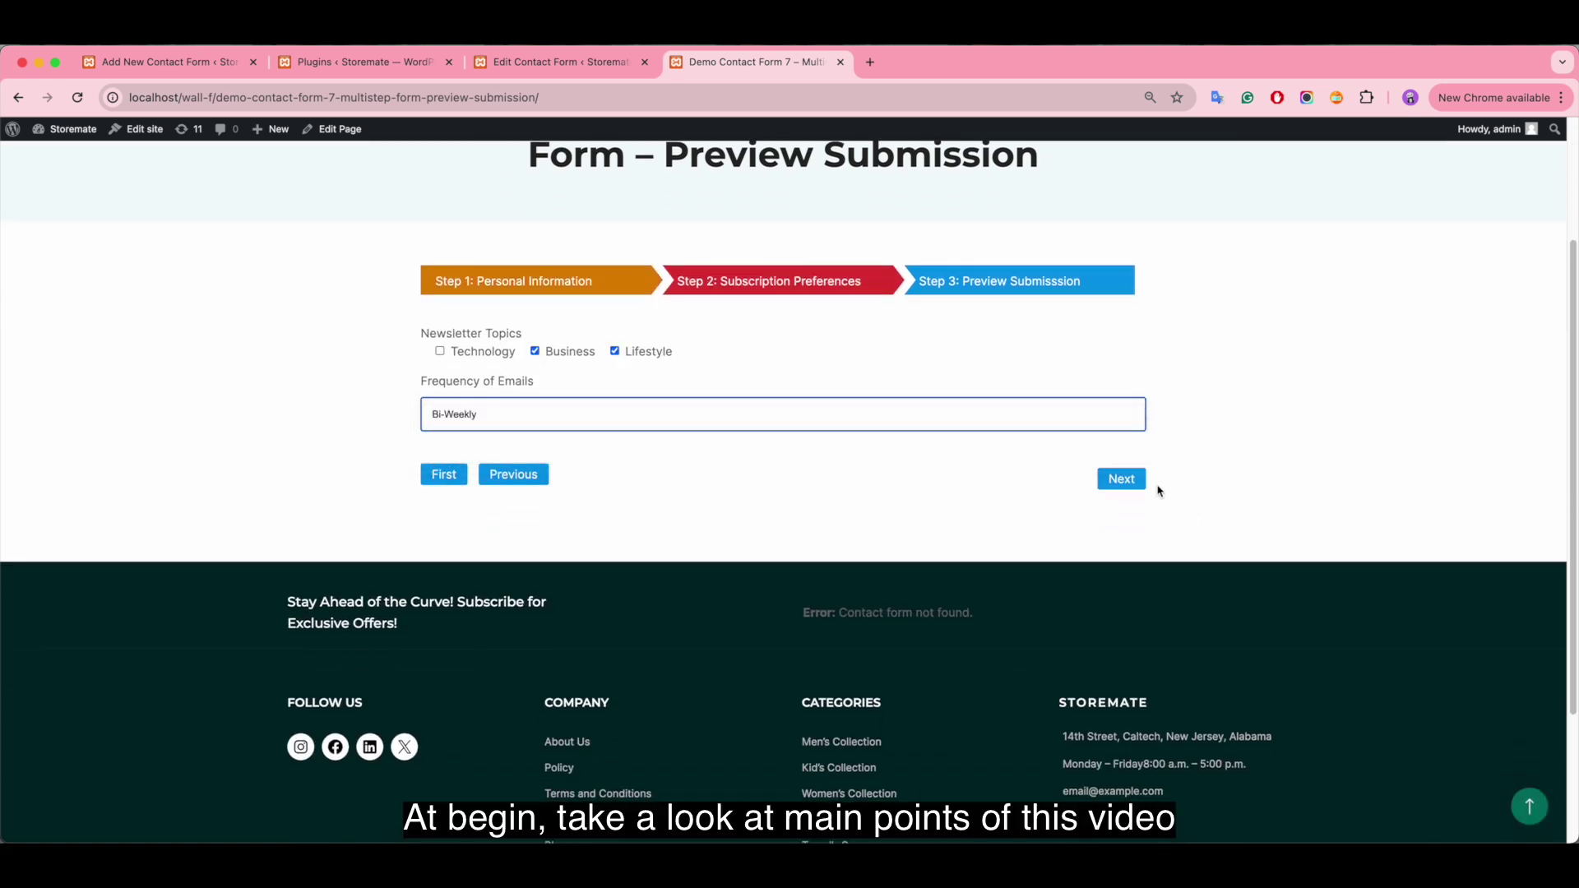
{"action": "left_click", "coordinate": [1127, 480]}
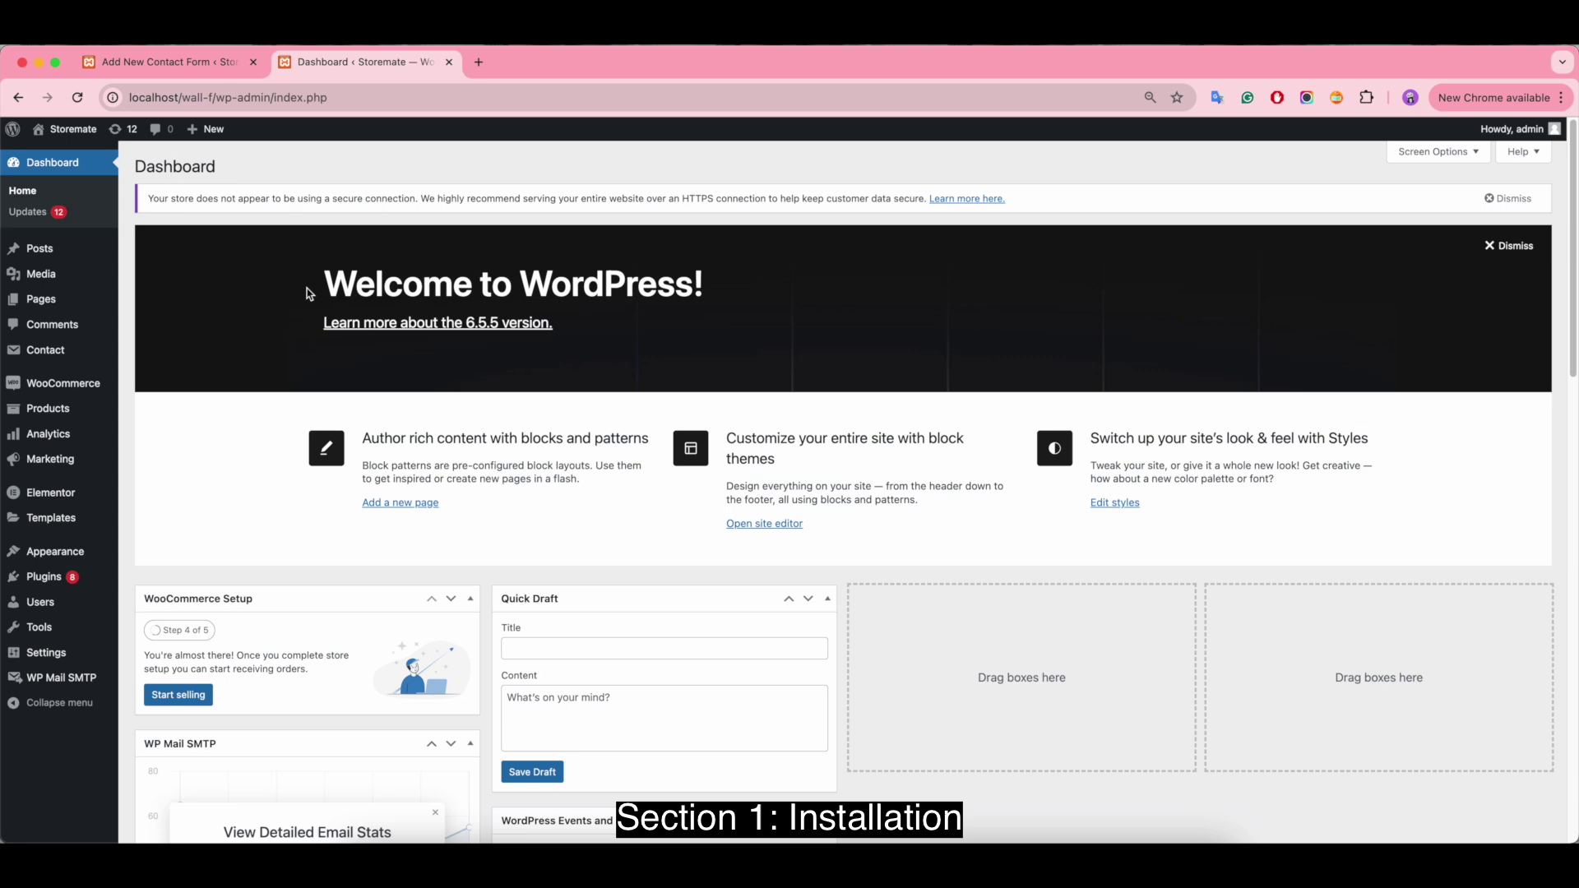
{"action": "mouse_move", "coordinate": [45, 576]}
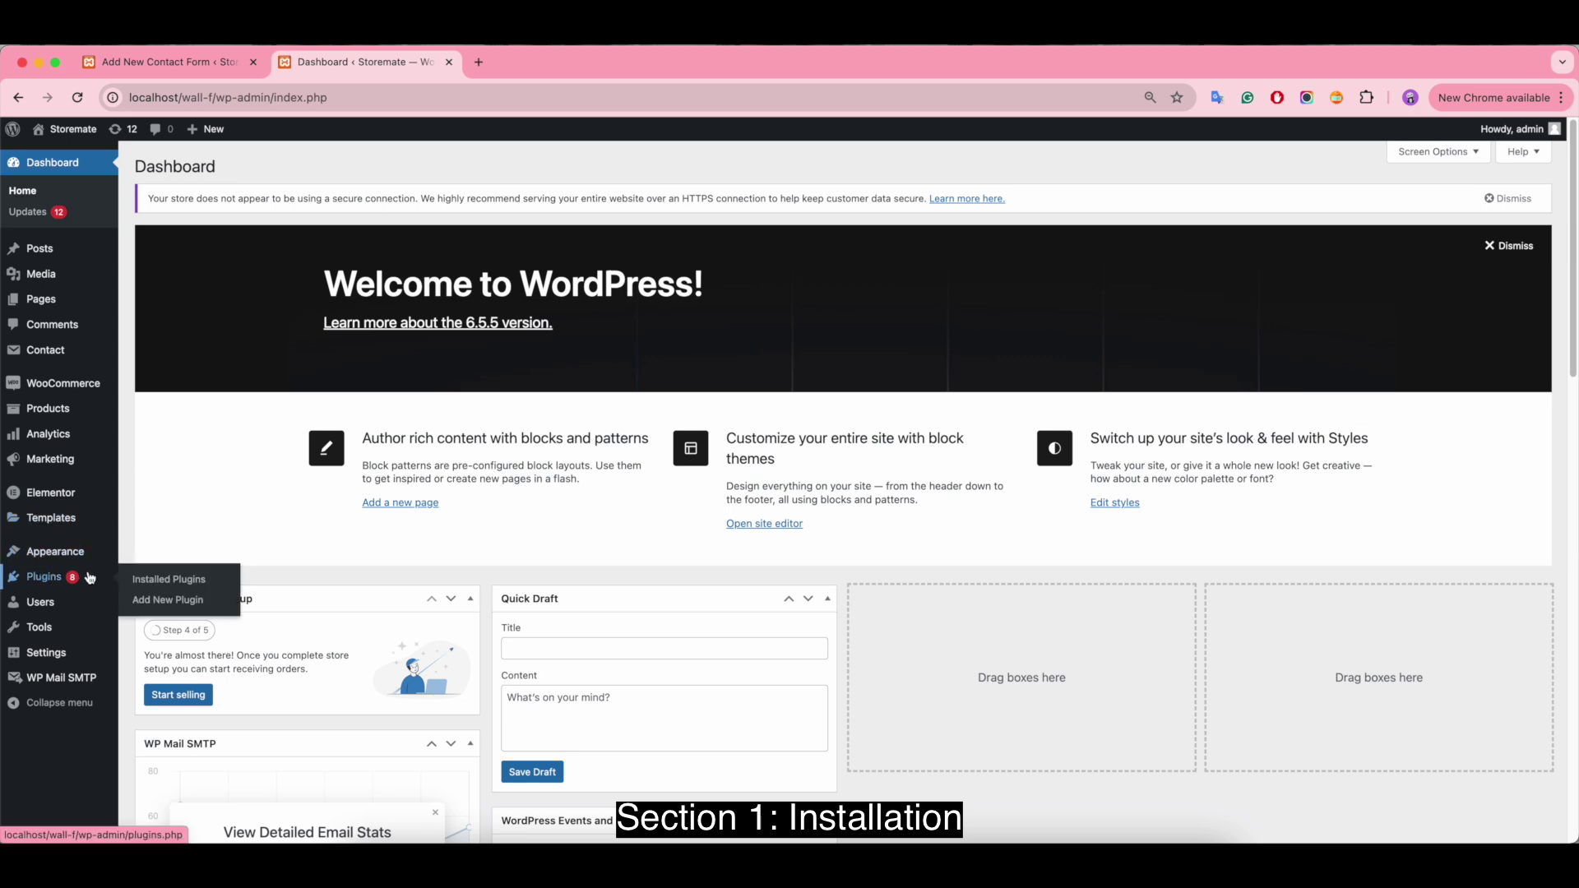
- Under Plugins > Add New, upload cf7-multistep.zip found through the Dropbox folders
{"action": "left_click", "coordinate": [176, 603]}
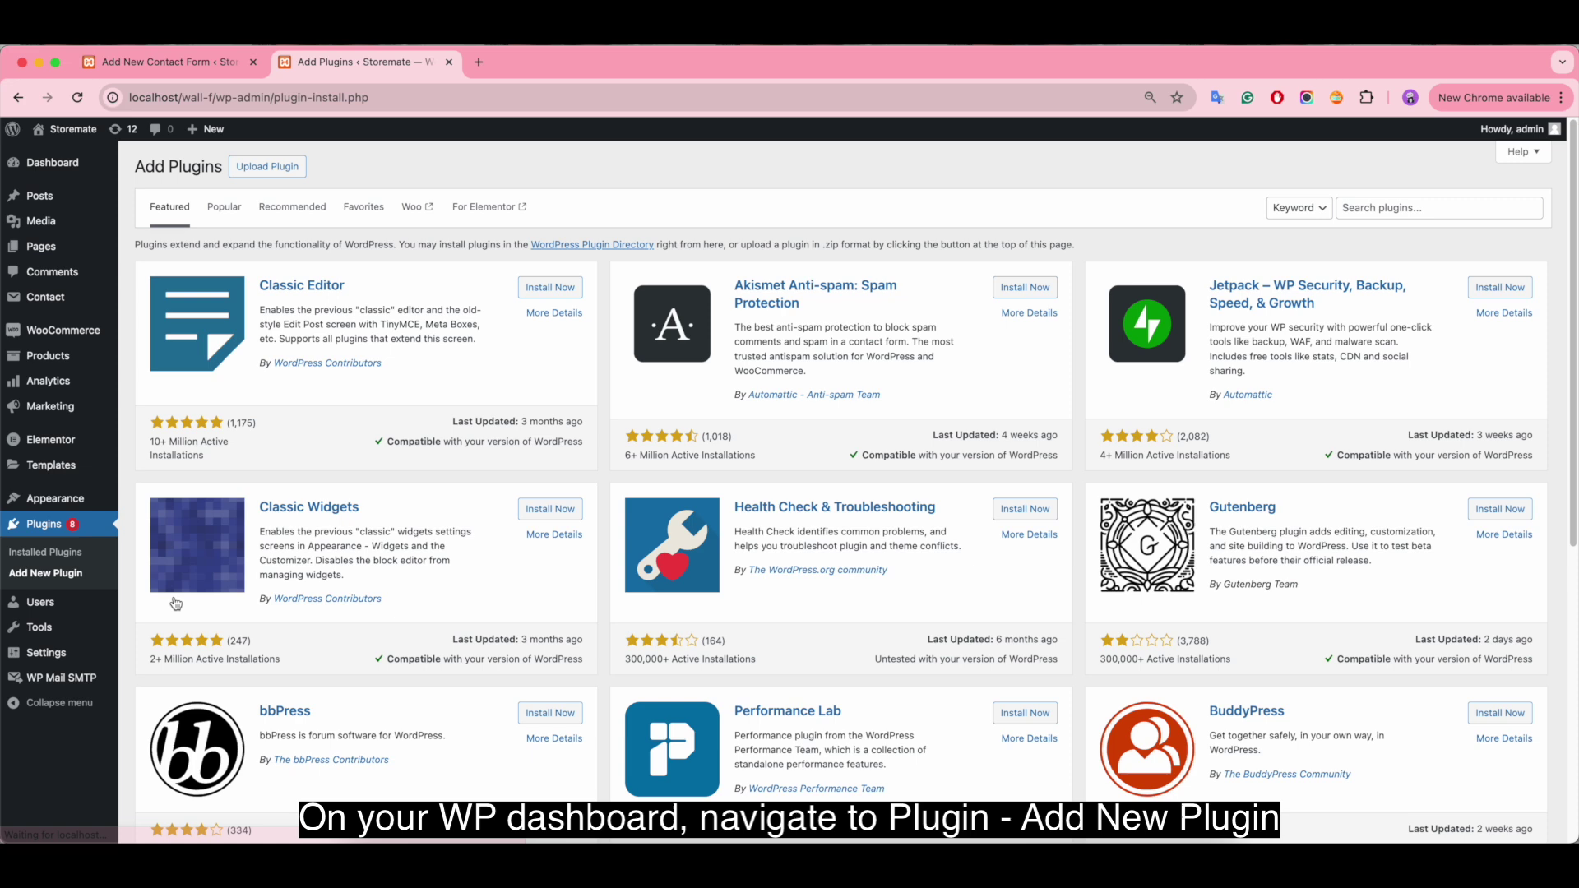
{"action": "left_click", "coordinate": [271, 168]}
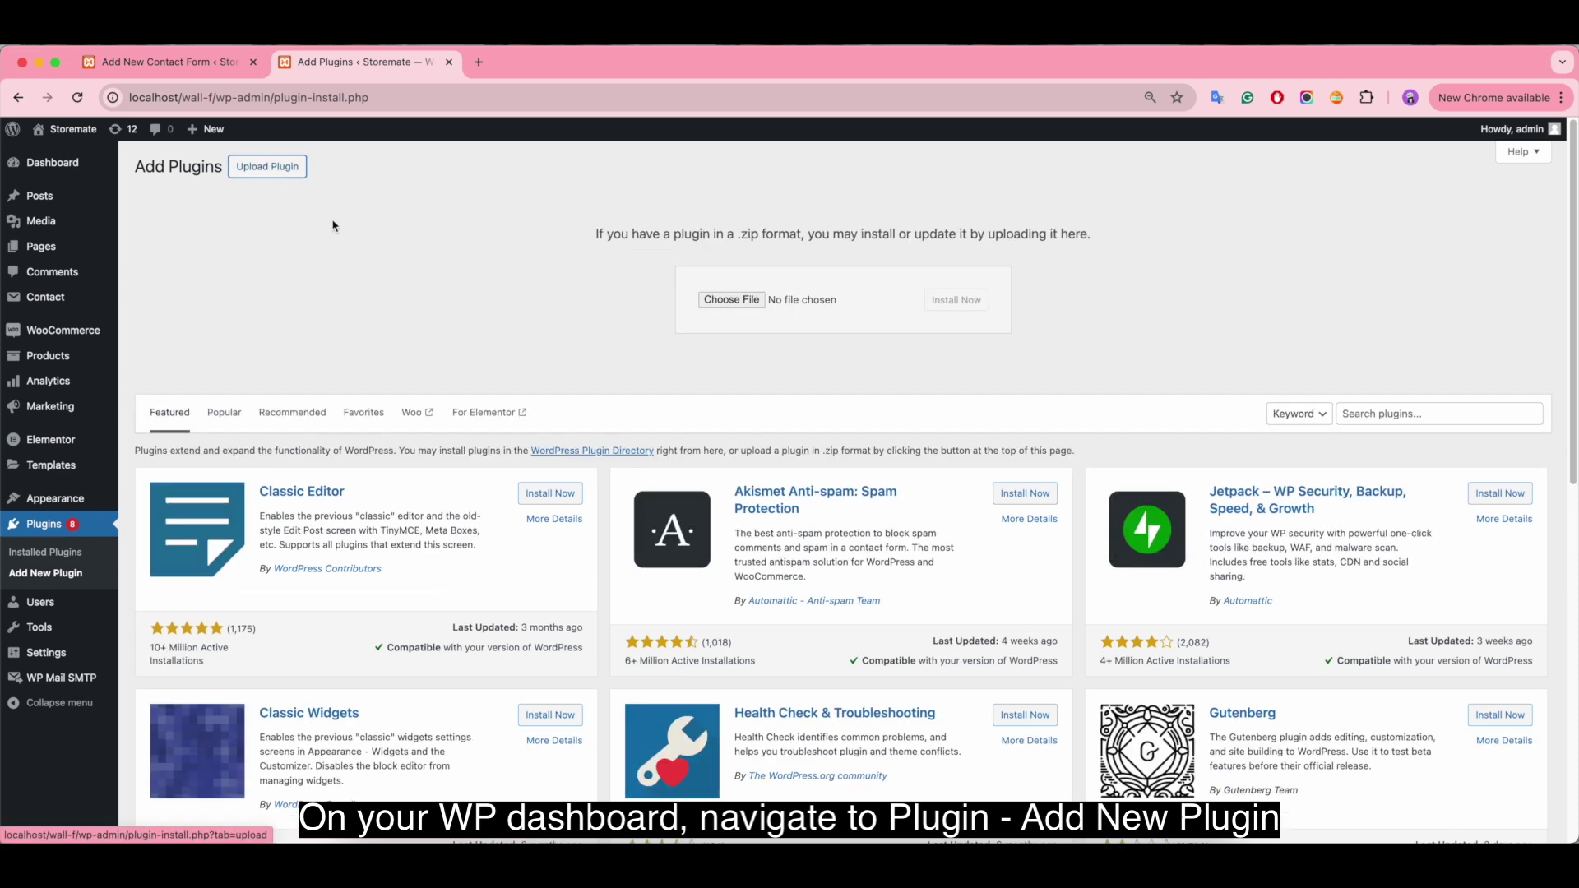
{"action": "left_click", "coordinate": [724, 297]}
{"action": "left_click", "coordinate": [523, 428]}
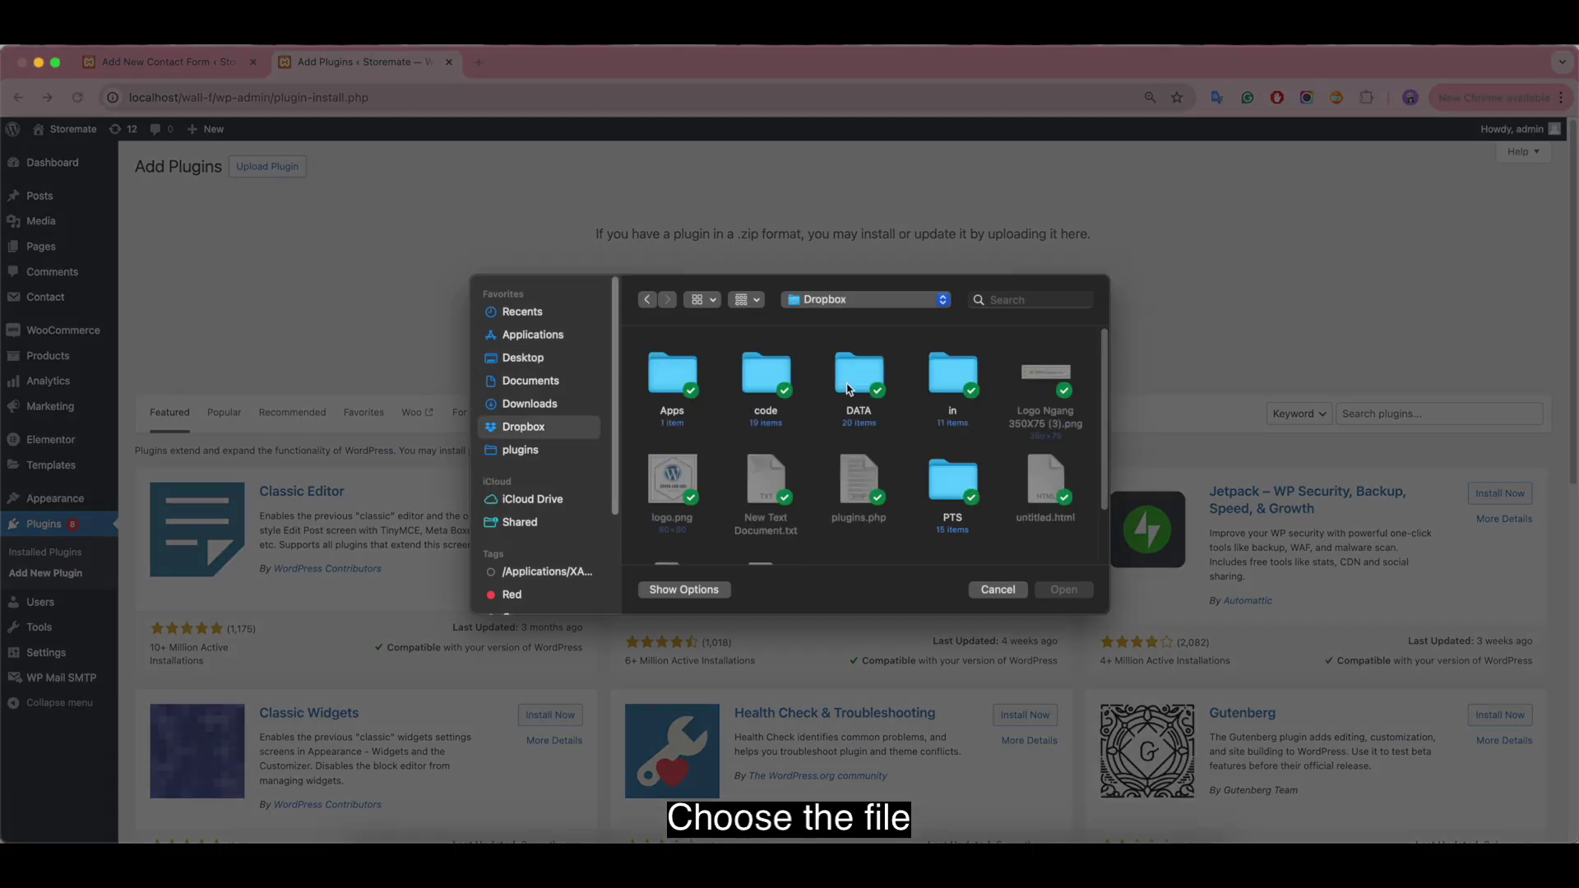
{"action": "double_click", "coordinate": [852, 387]}
{"action": "double_click", "coordinate": [954, 383]}
{"action": "double_click", "coordinate": [763, 383]}
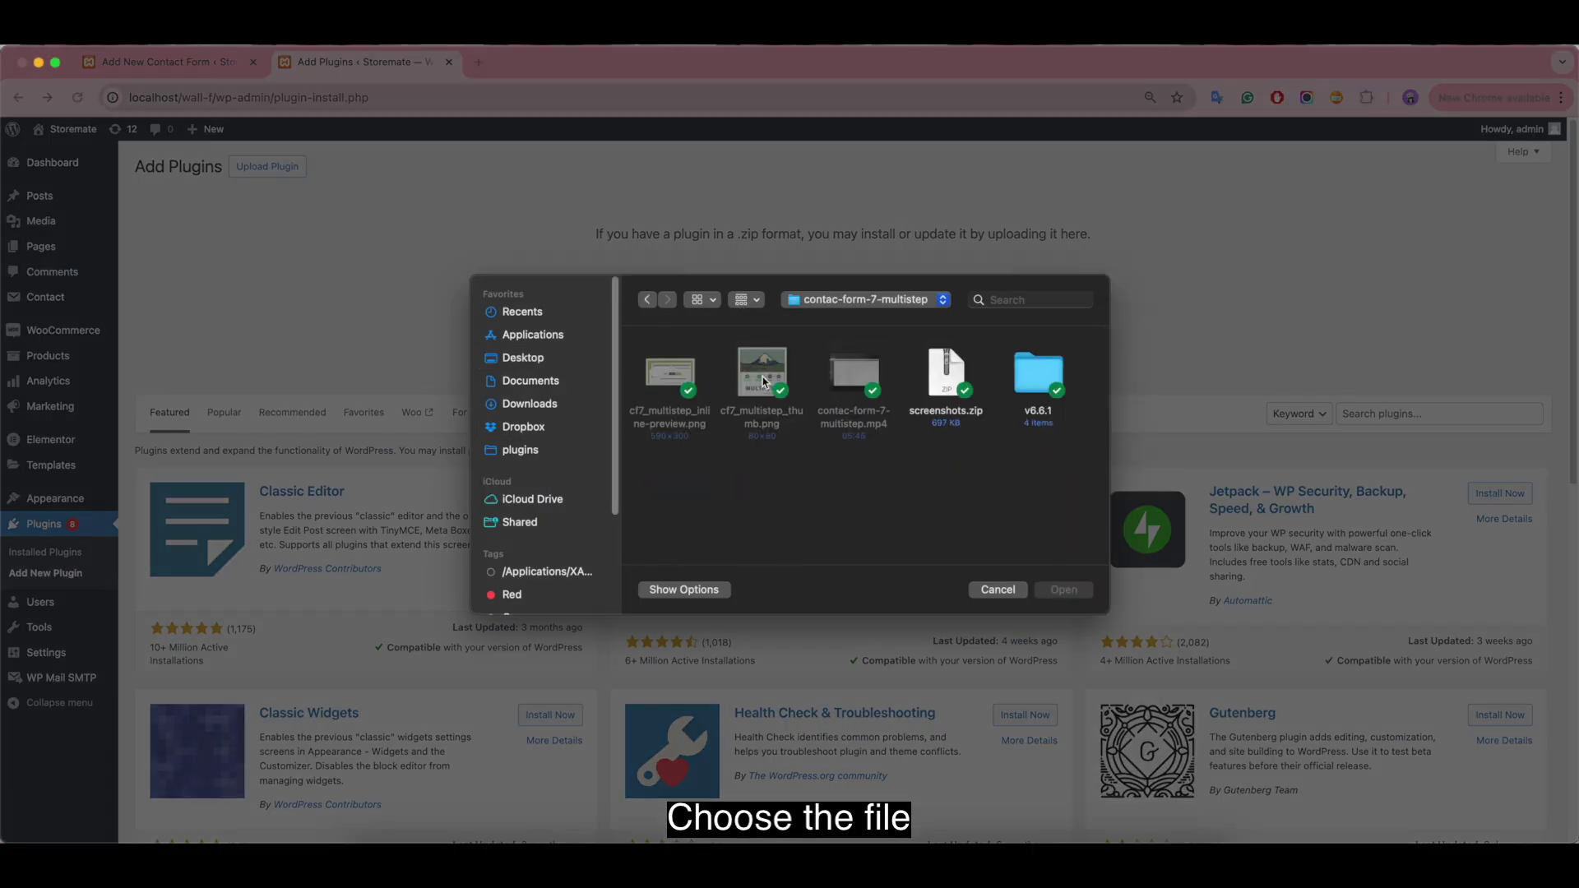
{"action": "double_click", "coordinate": [1040, 378]}
{"action": "double_click", "coordinate": [949, 380]}
{"action": "double_click", "coordinate": [669, 377]}
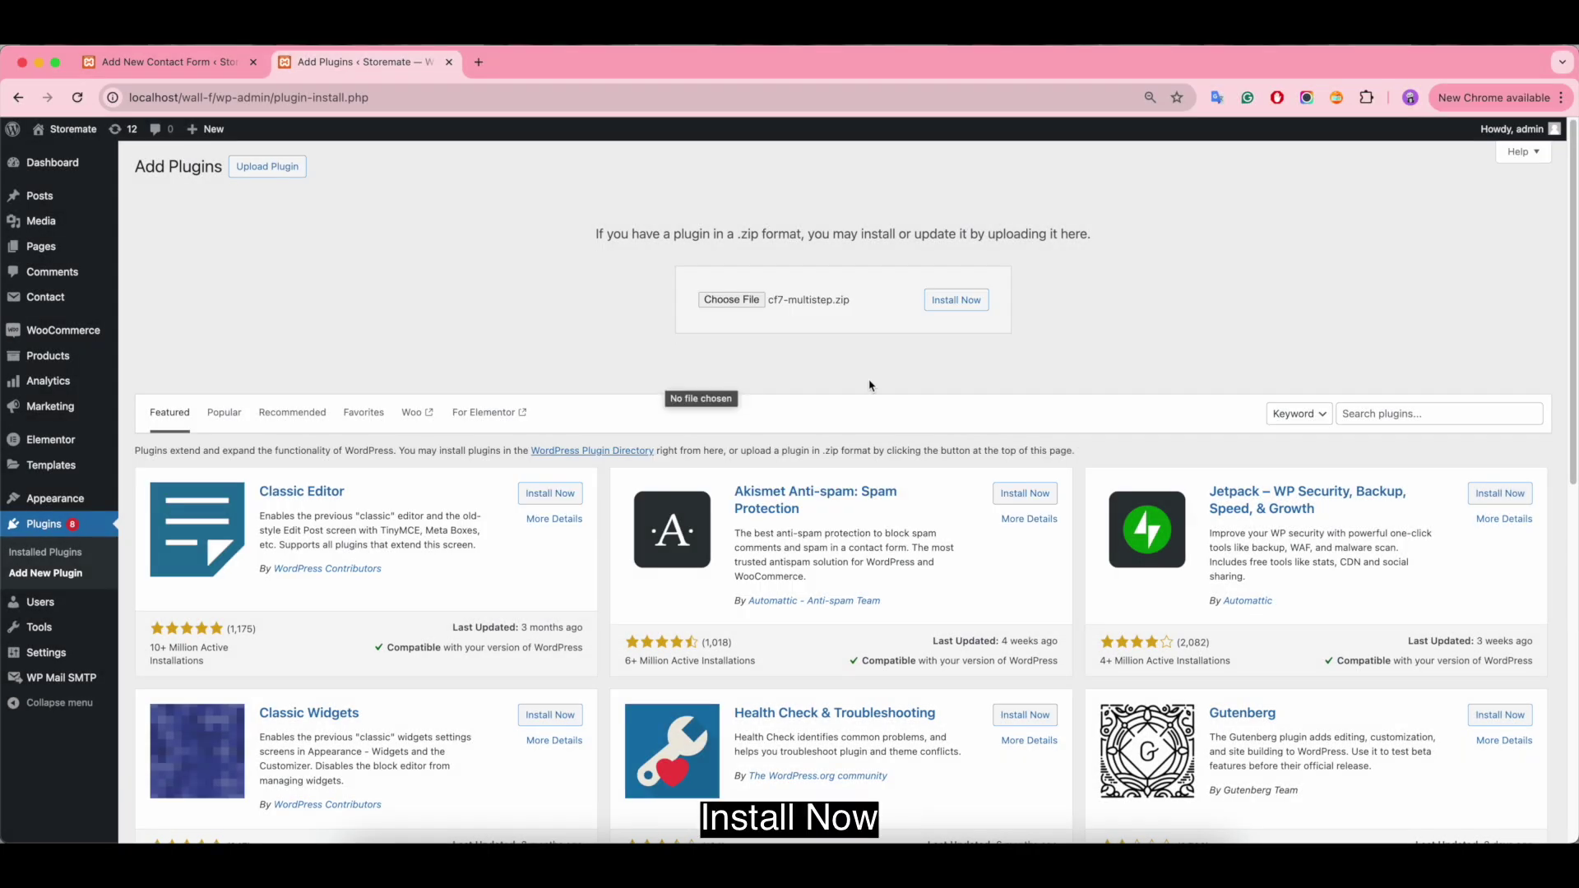
- Install the uploaded package, activate Contact Form 7 Multi-step Pro, and check the plugin list
{"action": "left_click", "coordinate": [957, 300]}
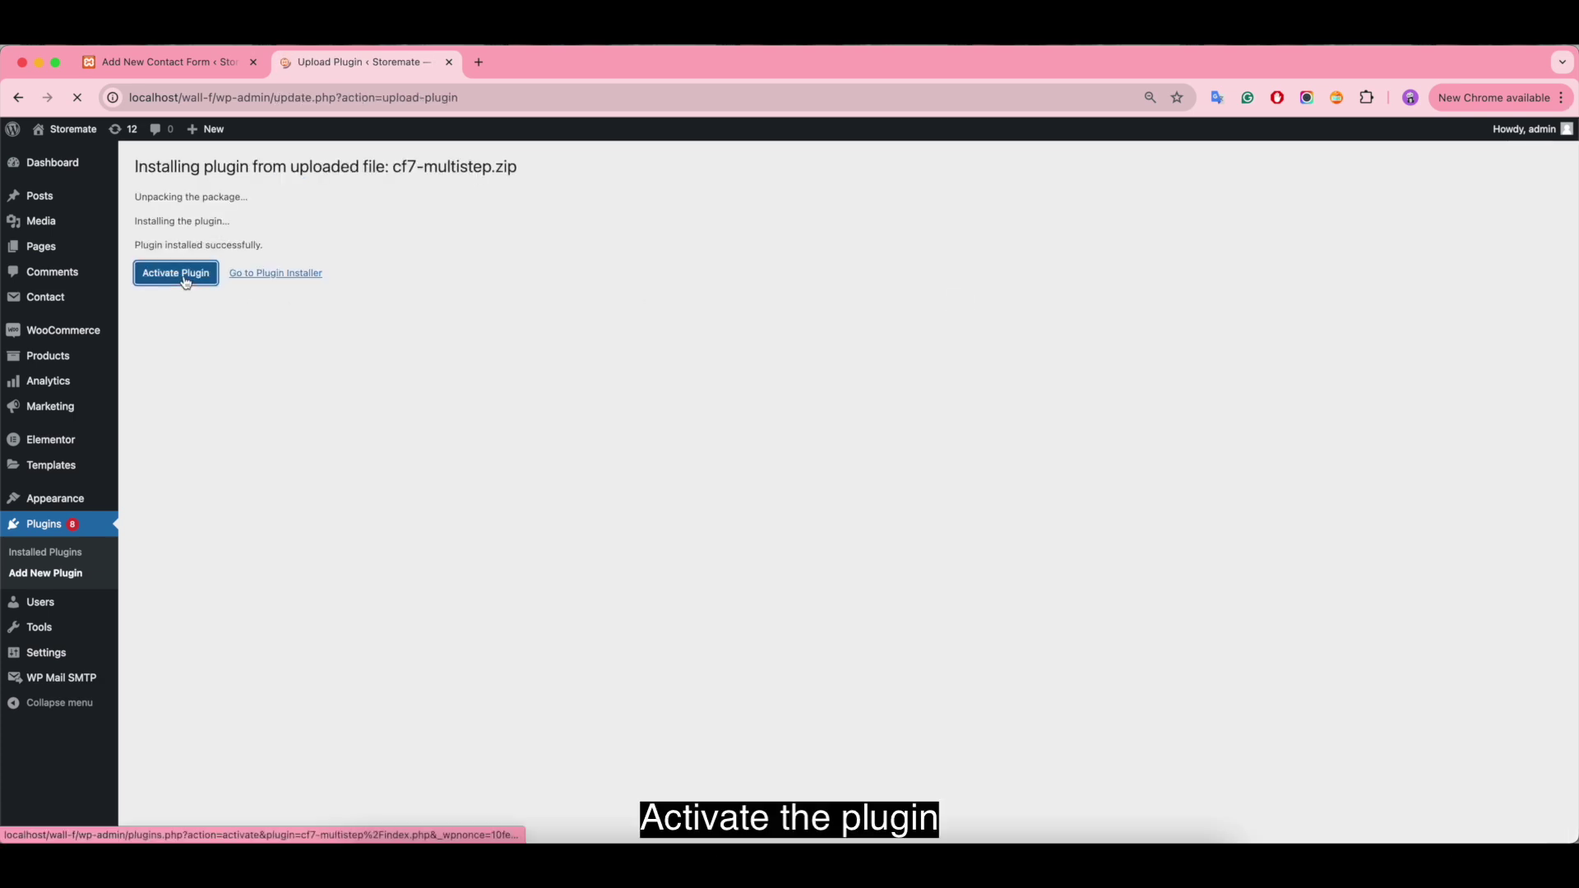
{"action": "left_click", "coordinate": [182, 277]}
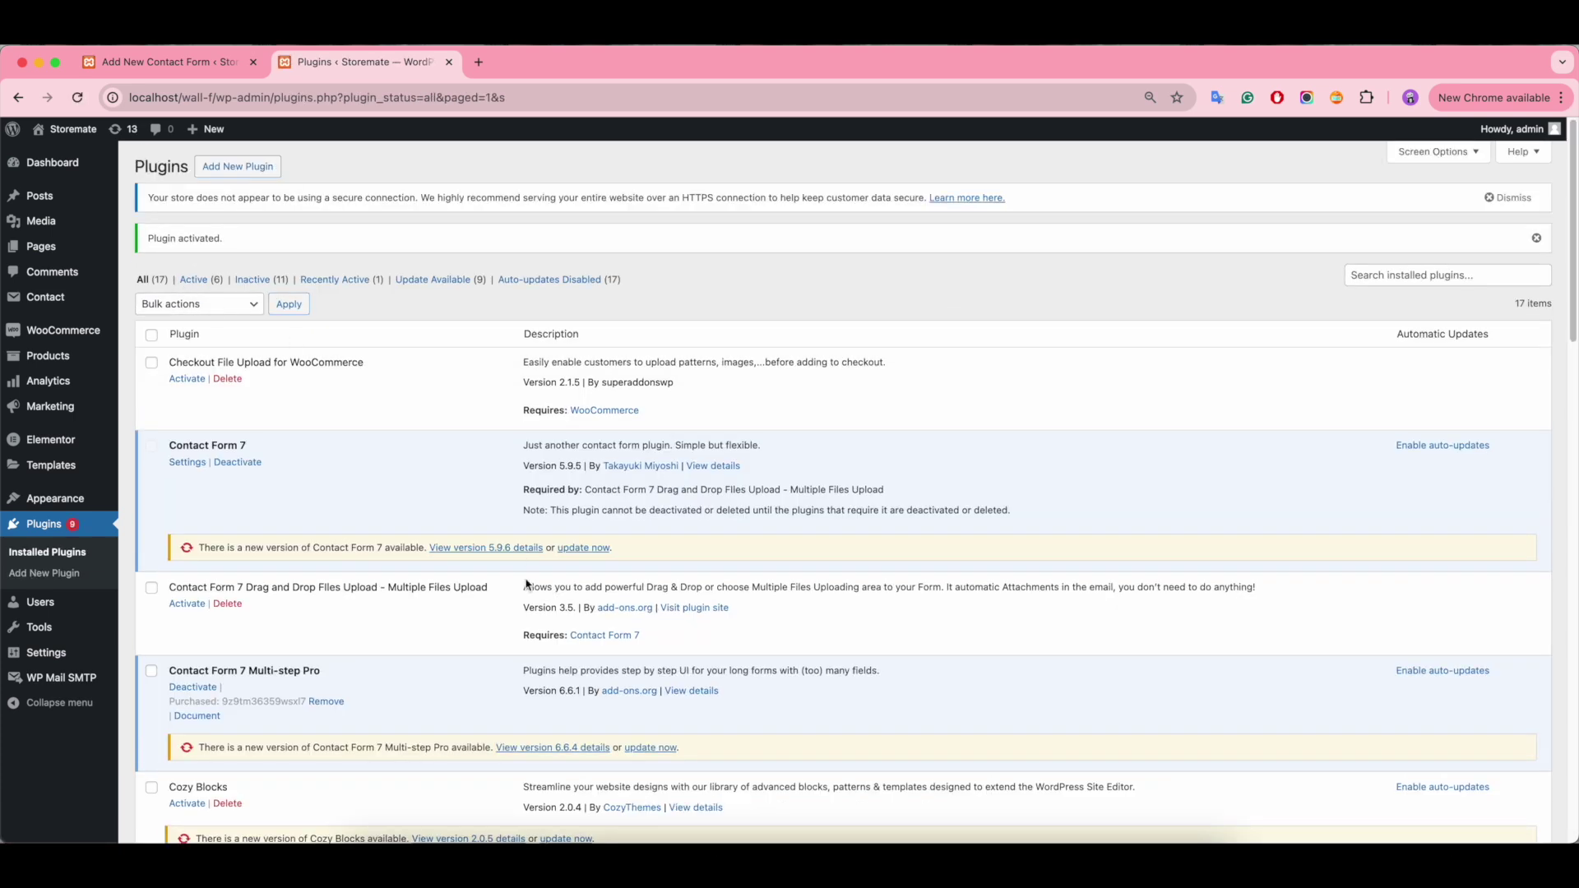
{"action": "scroll", "coordinate": [527, 585], "scroll_direction": "down", "scroll_amount": 1}
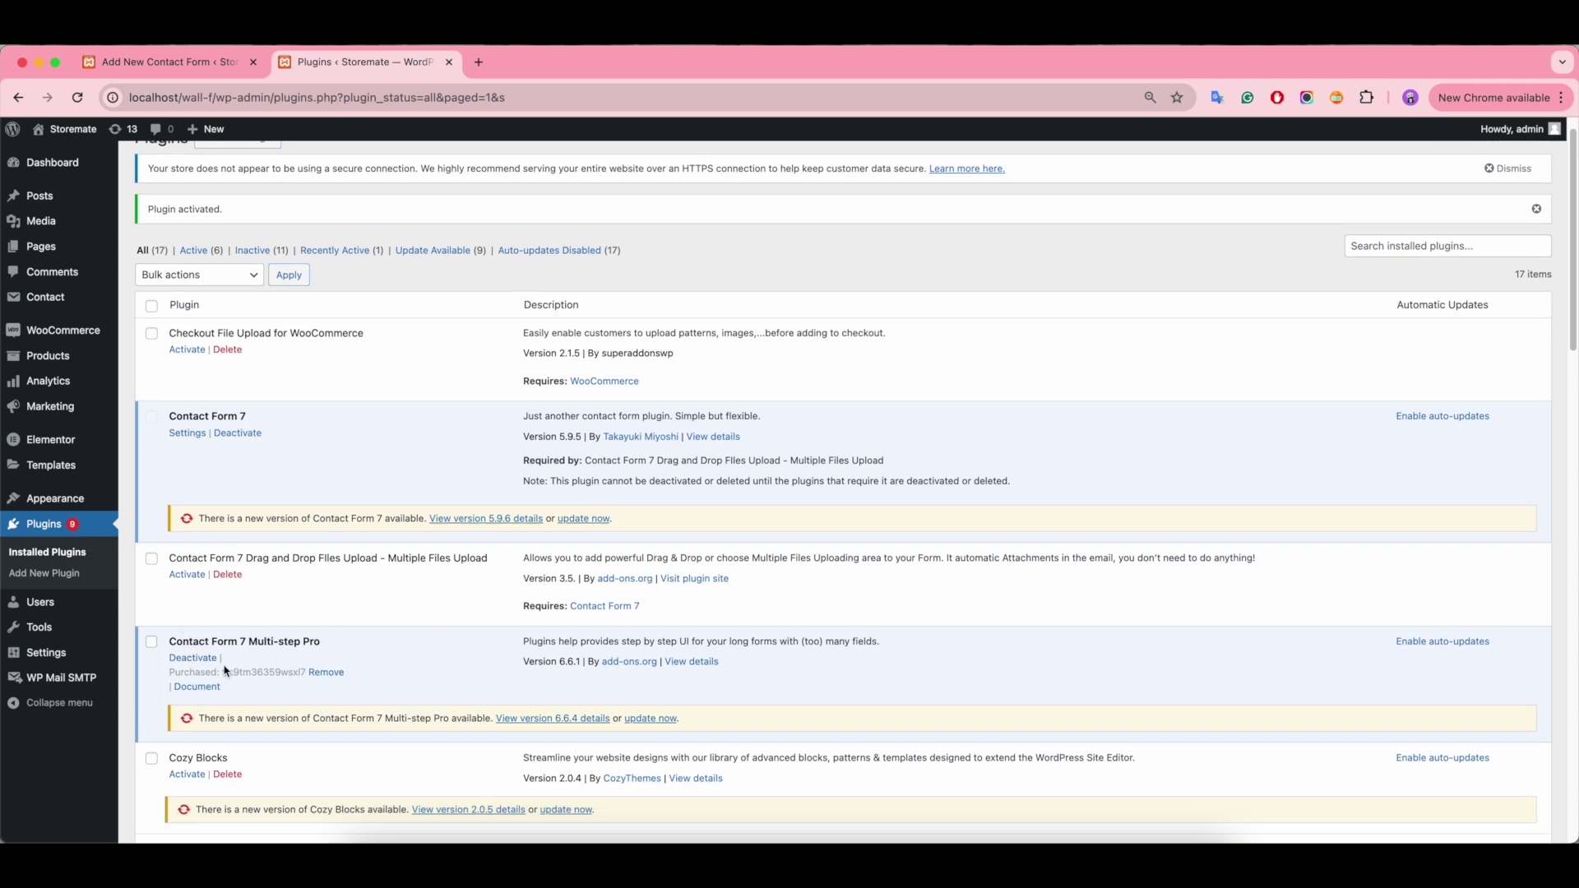
{"action": "scroll", "coordinate": [222, 666], "scroll_direction": "up", "scroll_amount": 1}
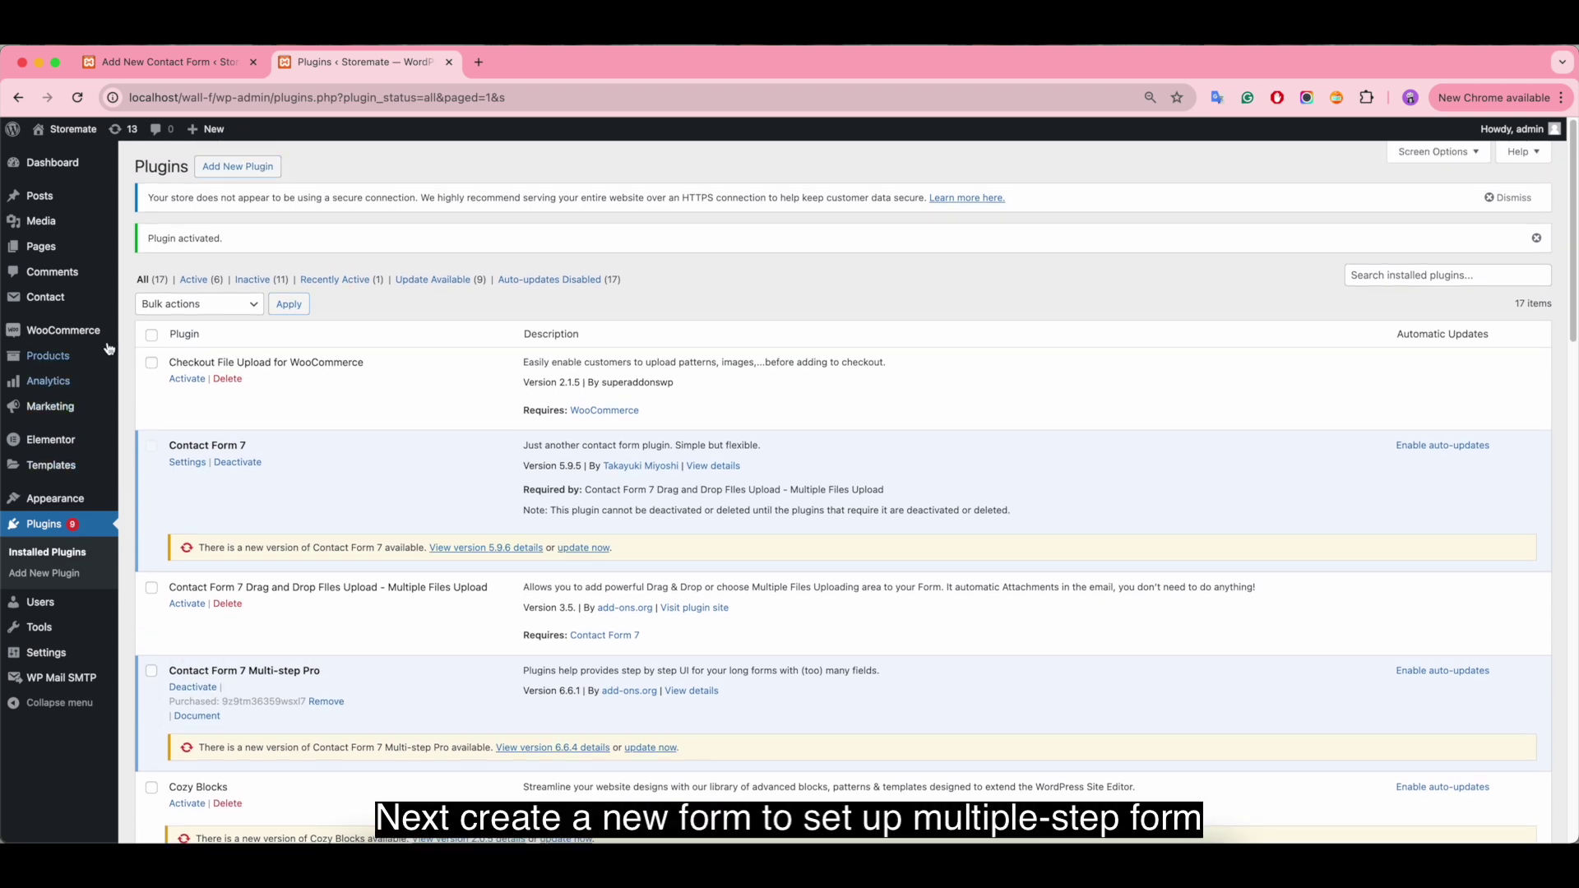
{"action": "mouse_move", "coordinate": [46, 297]}
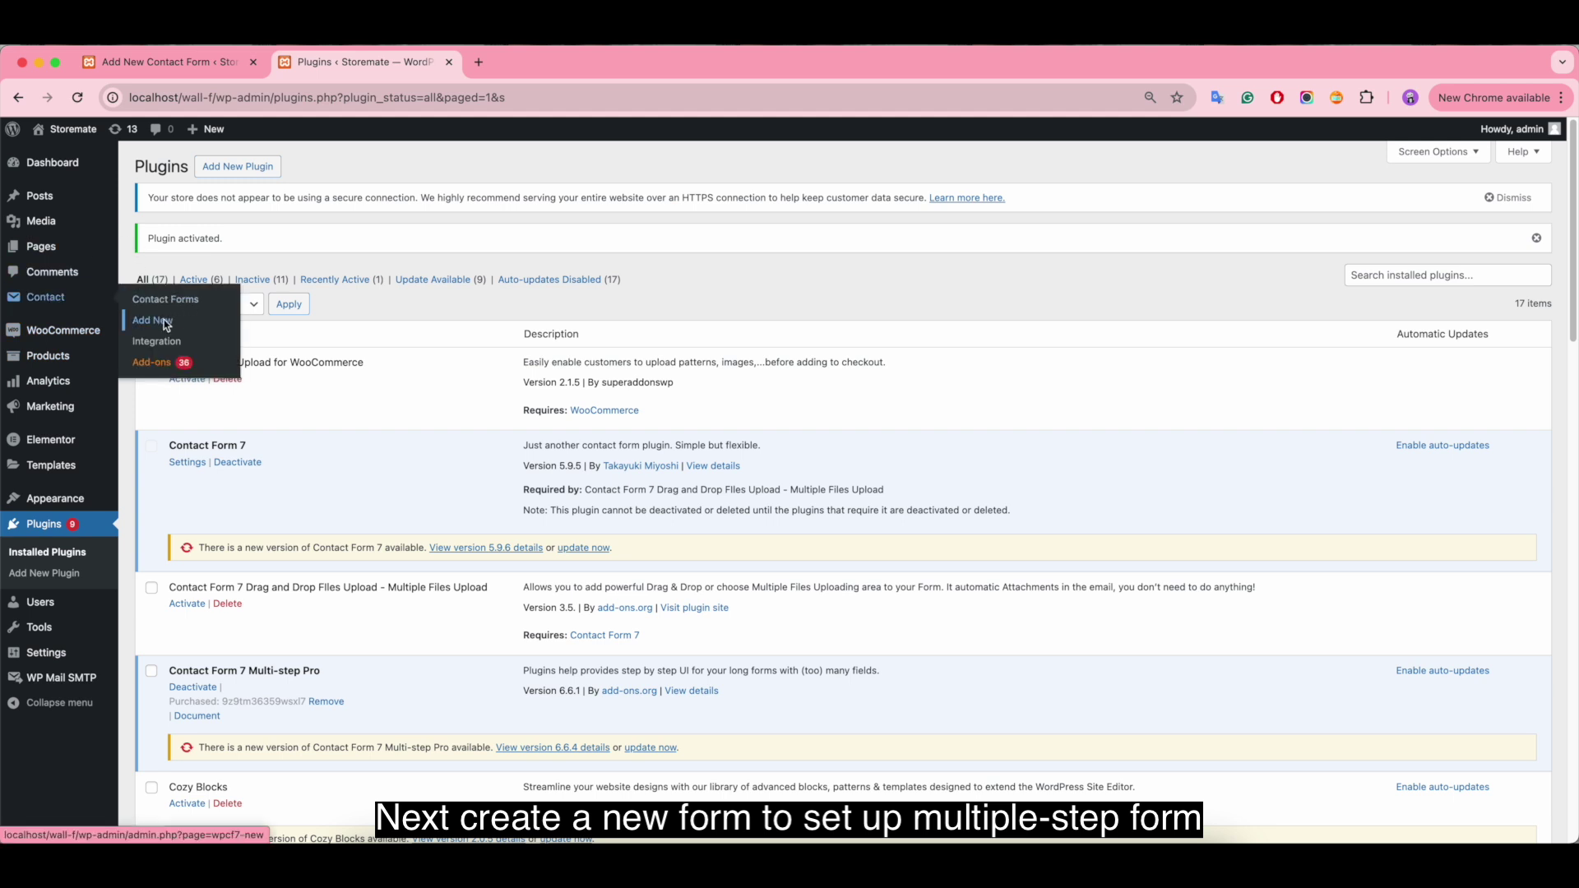
- Create a new contact form in another tab titled 'Contact Form 7 - Multistep Pro'
{"action": "right_click", "coordinate": [156, 315]}
{"action": "left_click", "coordinate": [243, 327]}
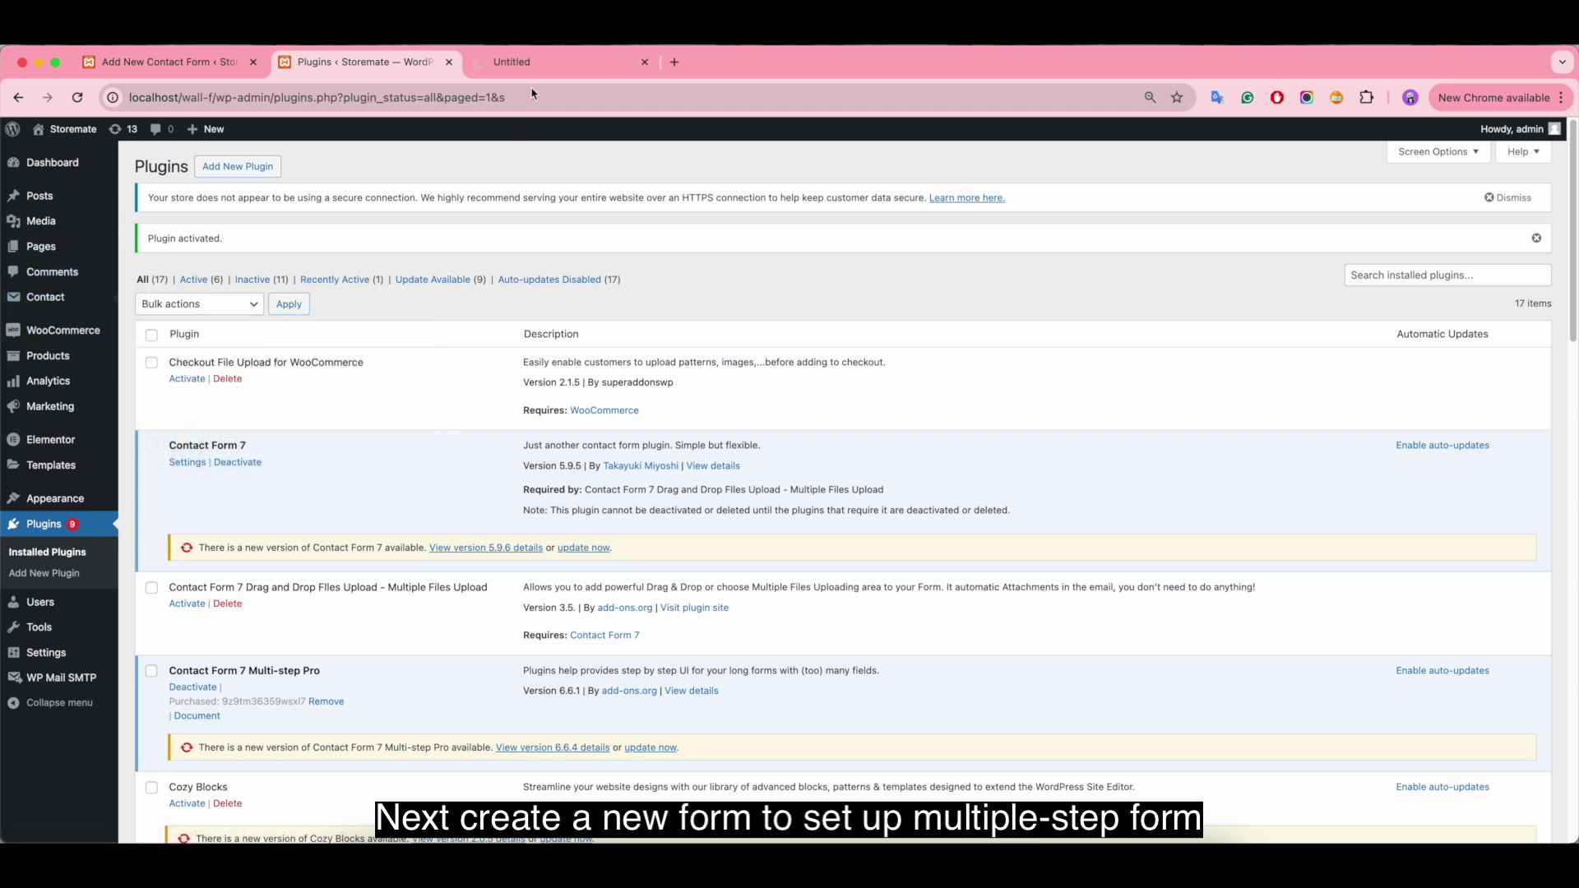
{"action": "left_click", "coordinate": [562, 64]}
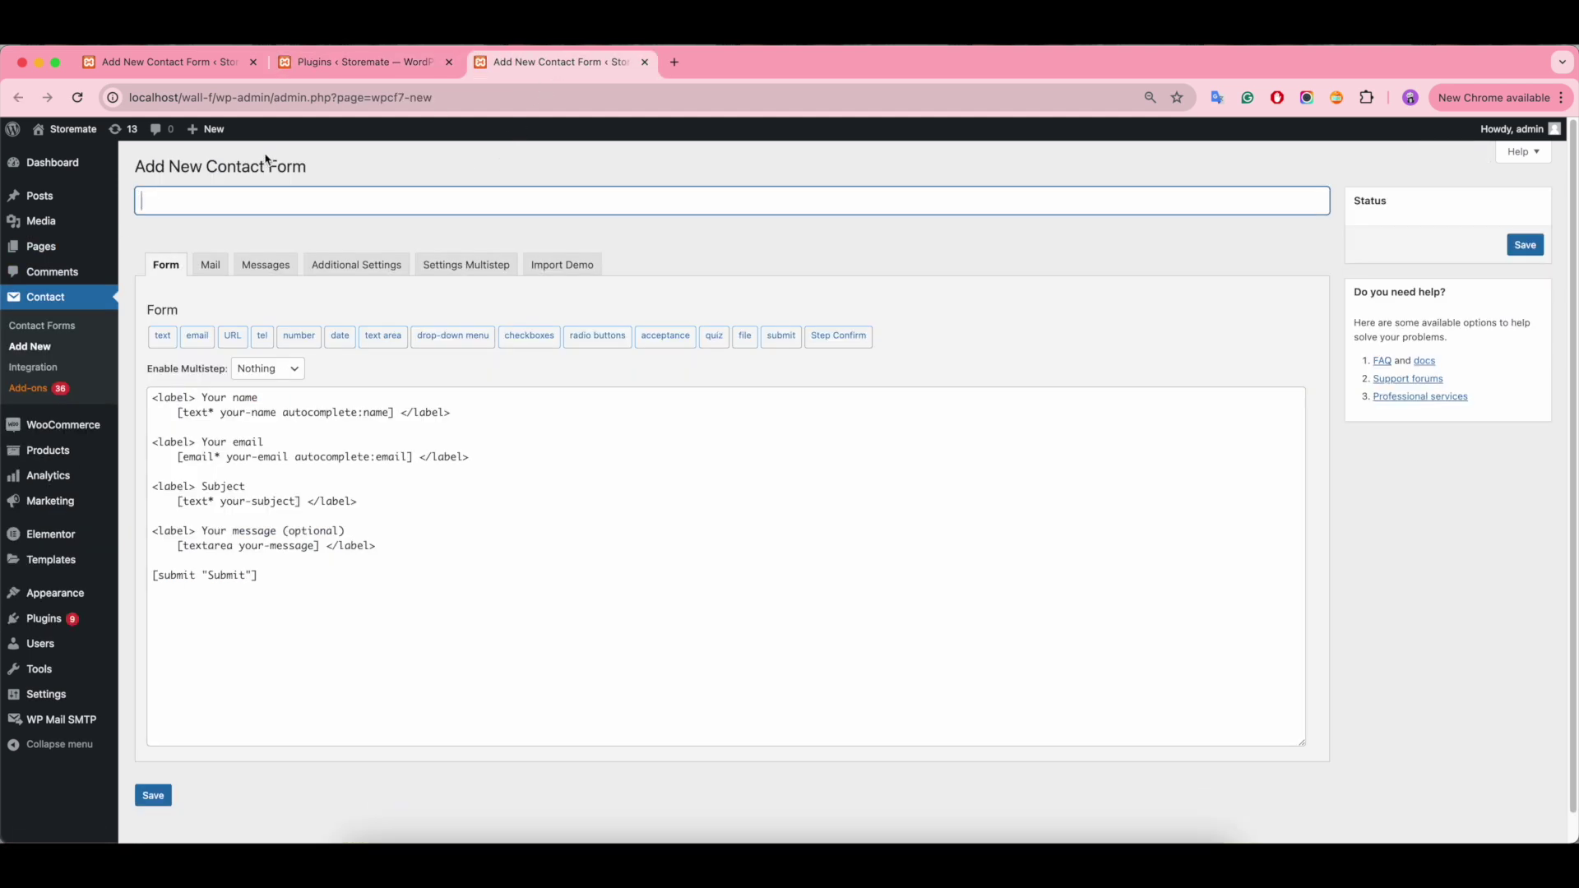
{"action": "type", "text": "Contact Form 7 - Mu"}
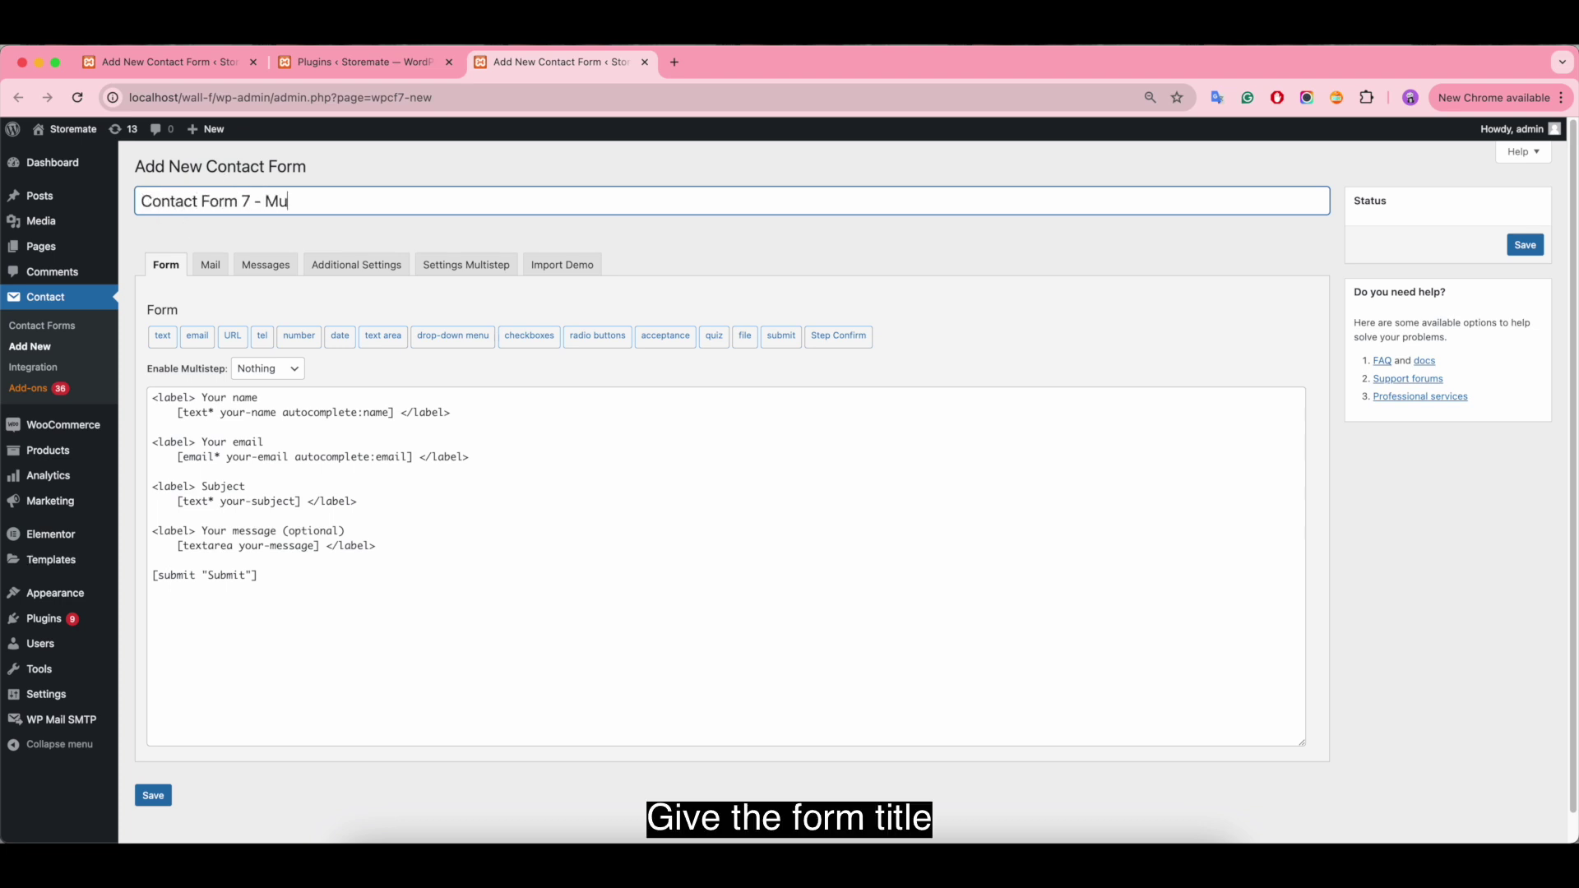
{"action": "type", "text": "ltiste"}
{"action": "type", "text": " pRO"}
{"action": "key", "text": "BackSpace"}
{"action": "key", "text": "BackSpace"}
{"action": "key", "text": "BackSpace"}
{"action": "type", "text": "P"}
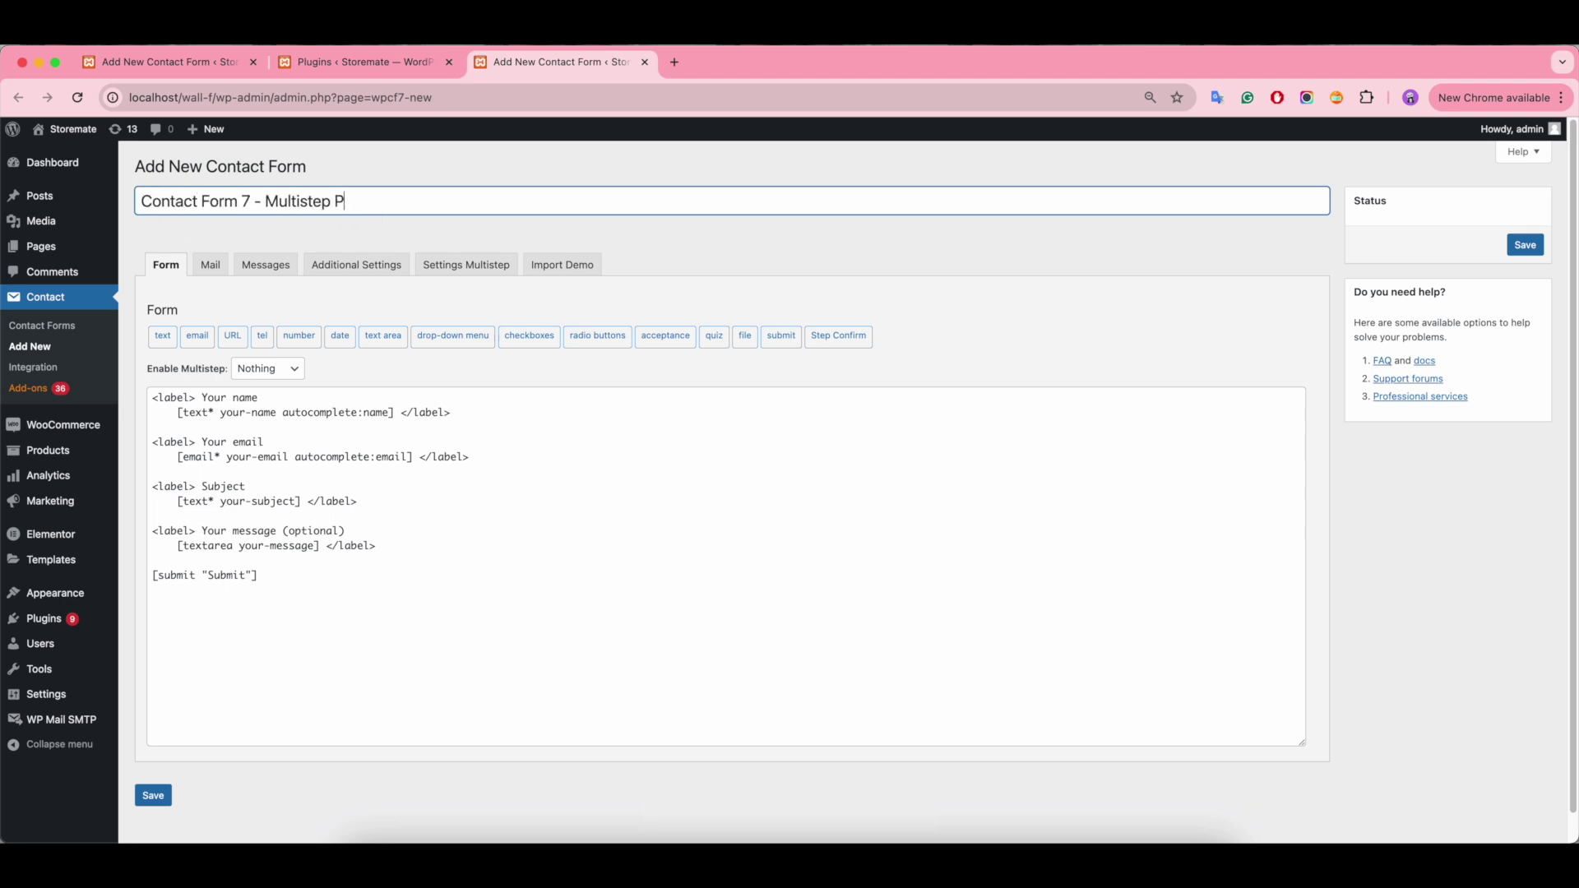
{"action": "type", "text": "ro"}
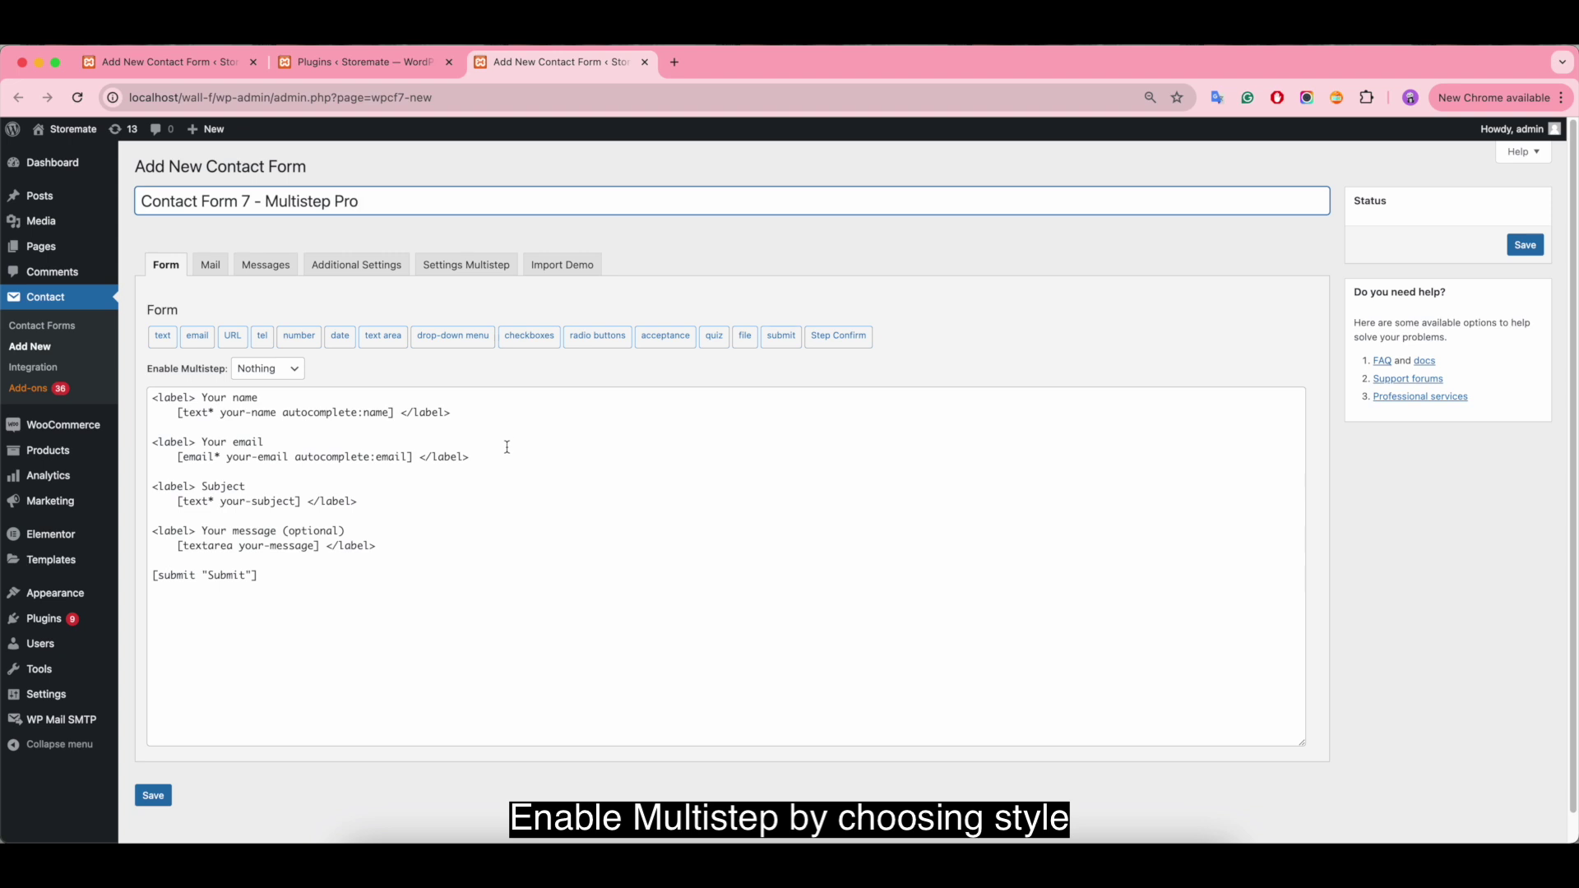
{"action": "left_click", "coordinate": [507, 447]}
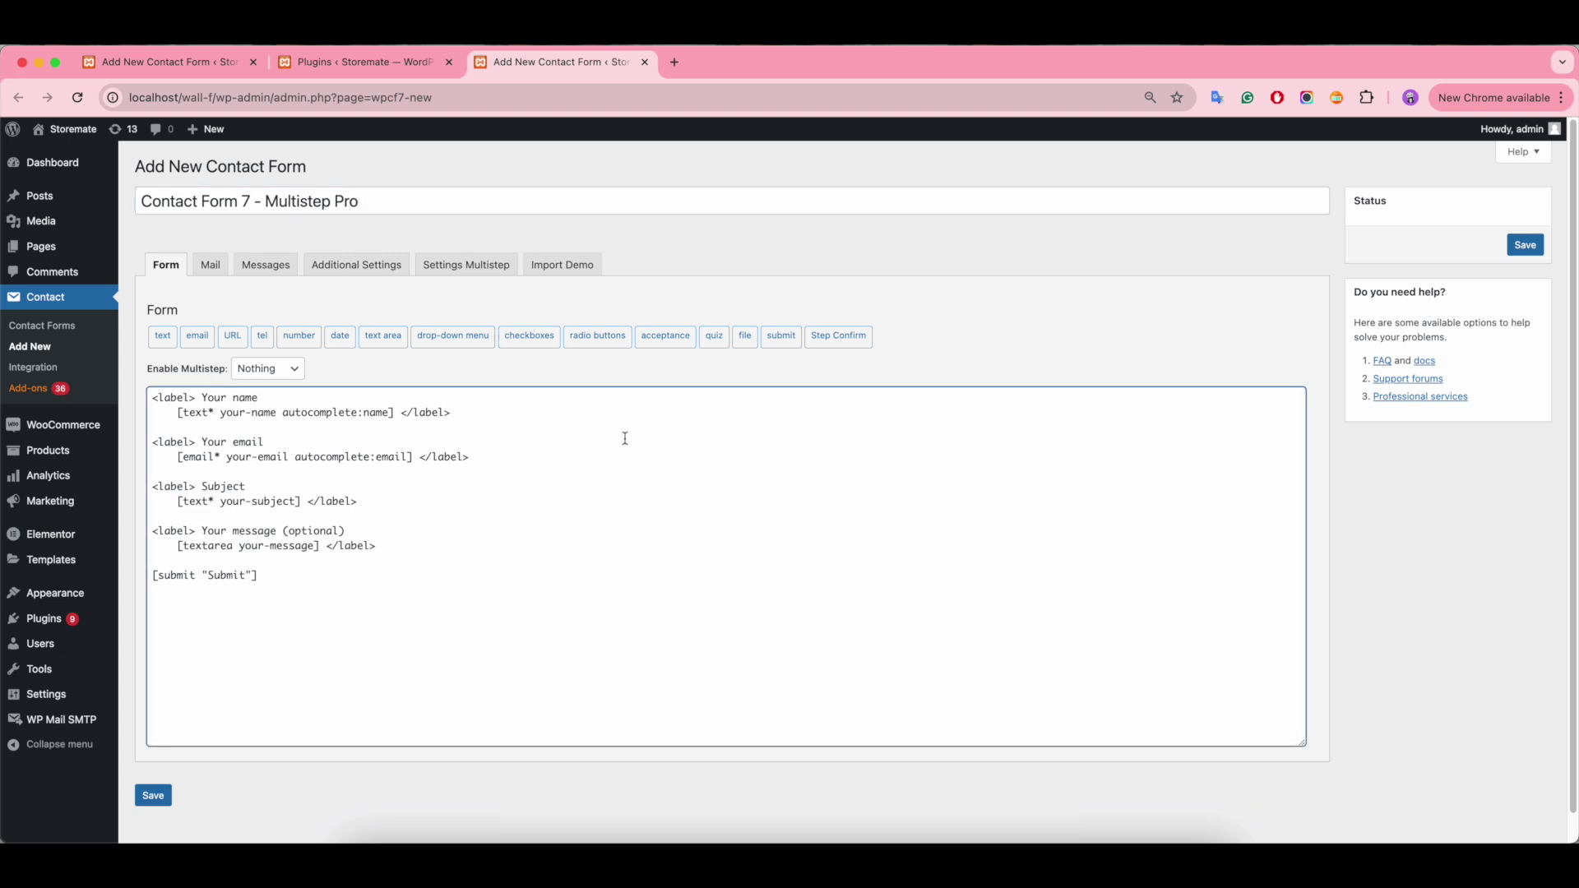
- Enable multistep Style 1 and add a third step, removing an accidental fourth one
{"action": "left_click", "coordinate": [272, 370]}
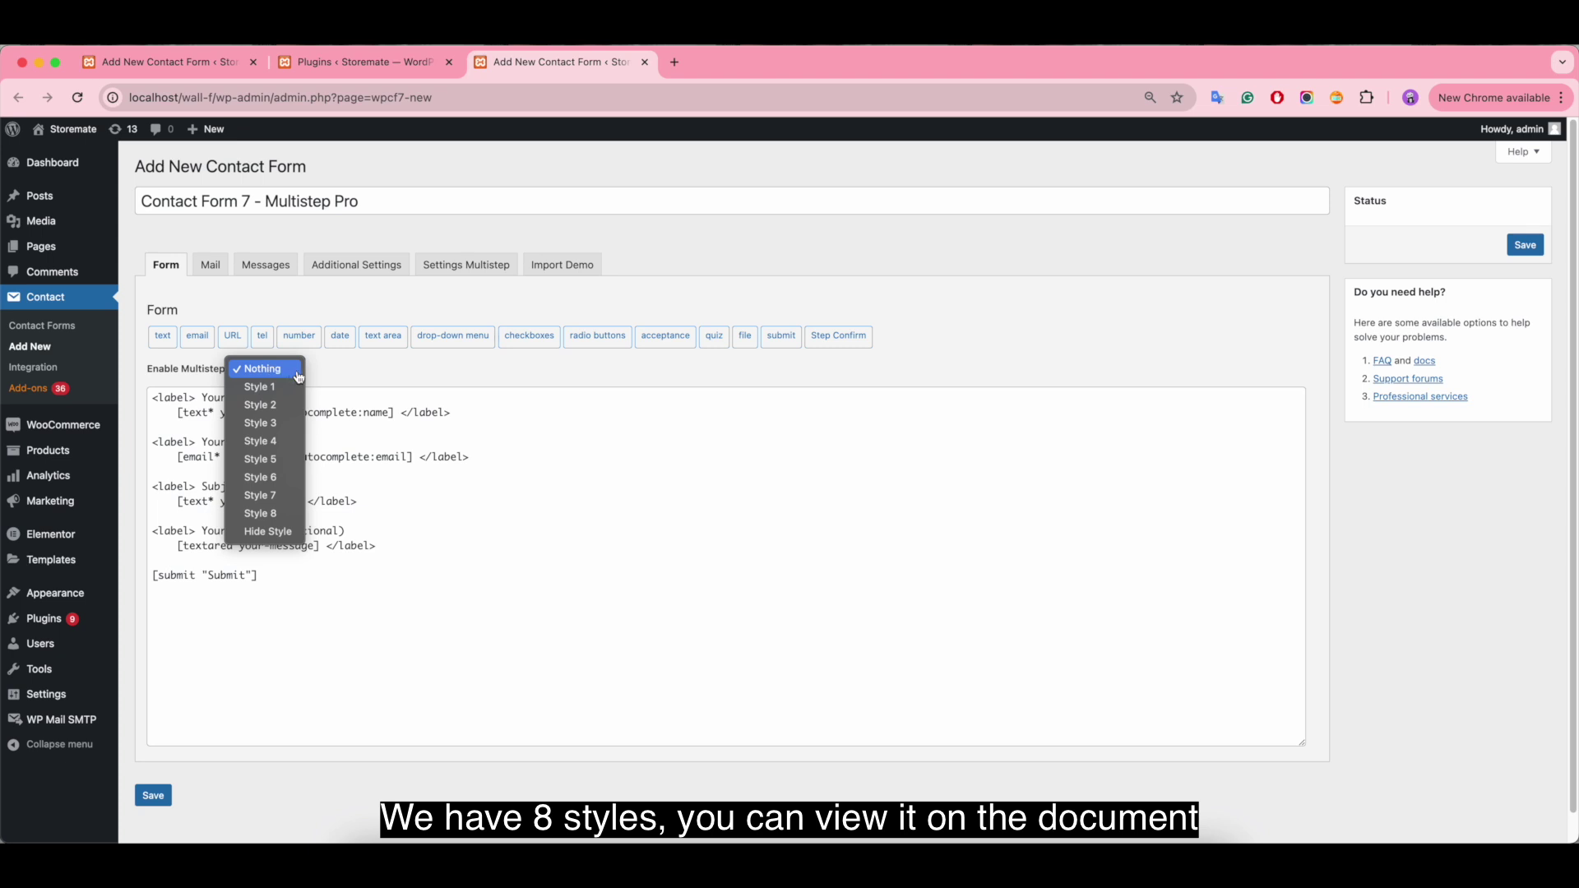
{"action": "left_click", "coordinate": [293, 385]}
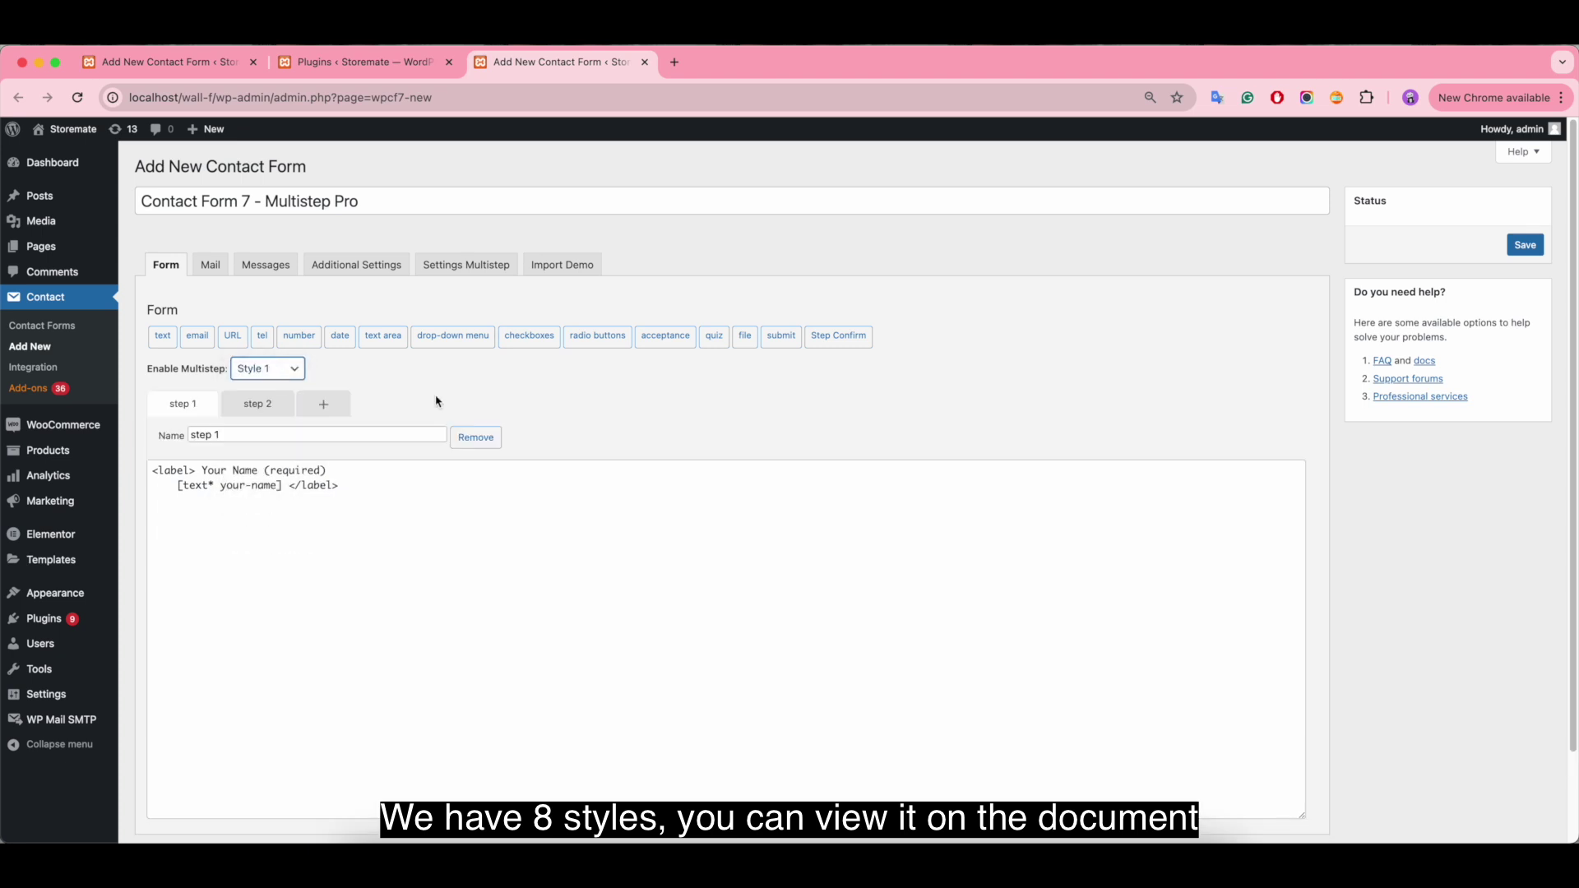
{"action": "left_click", "coordinate": [186, 409]}
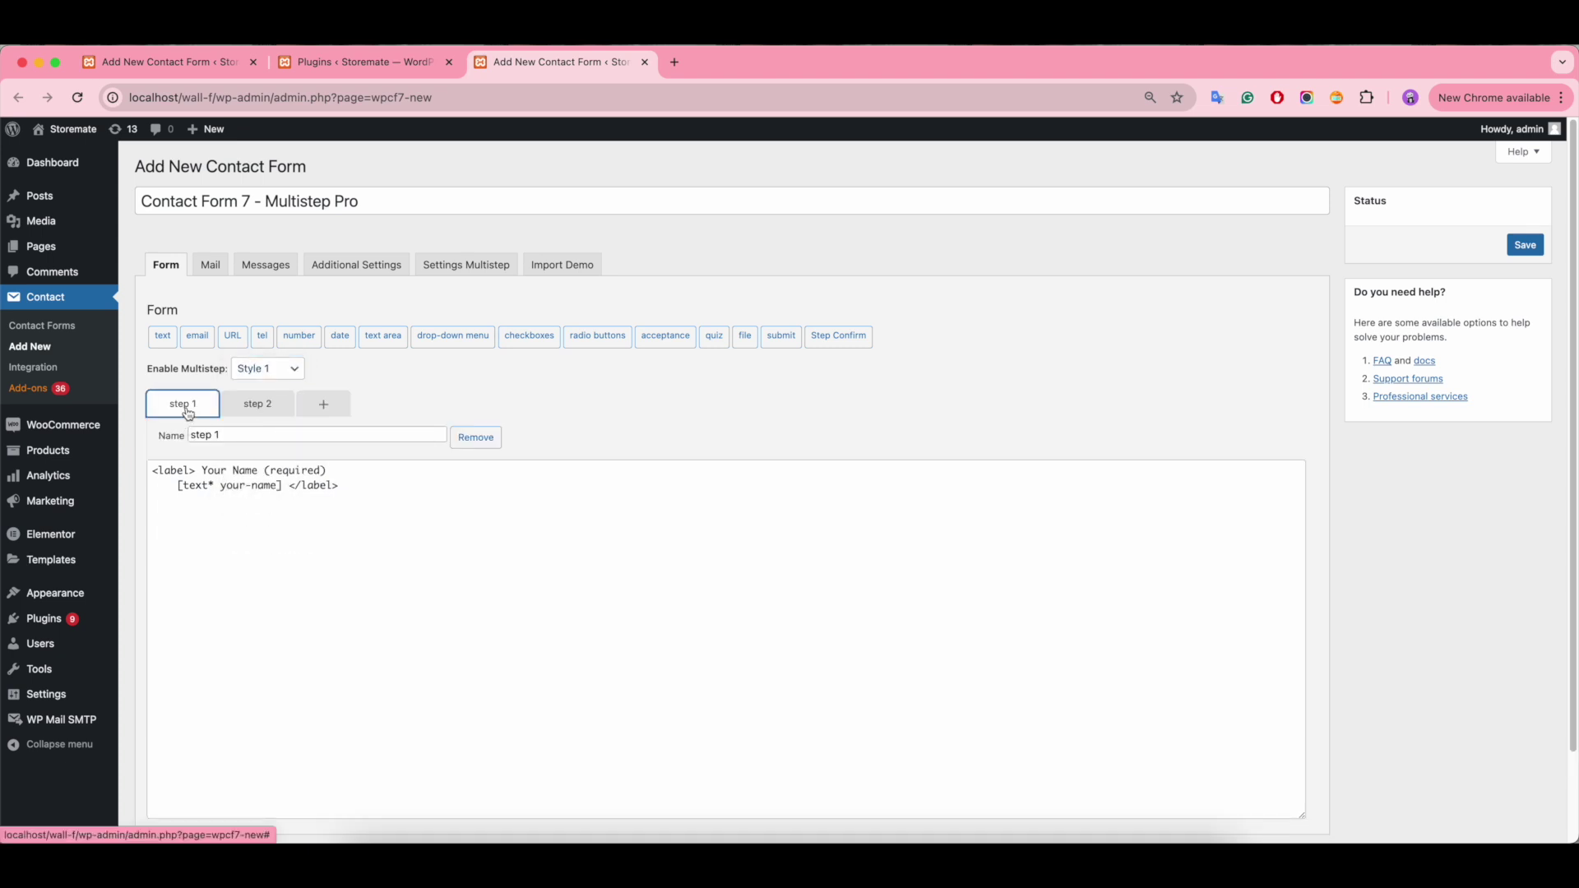
{"action": "left_click", "coordinate": [260, 409]}
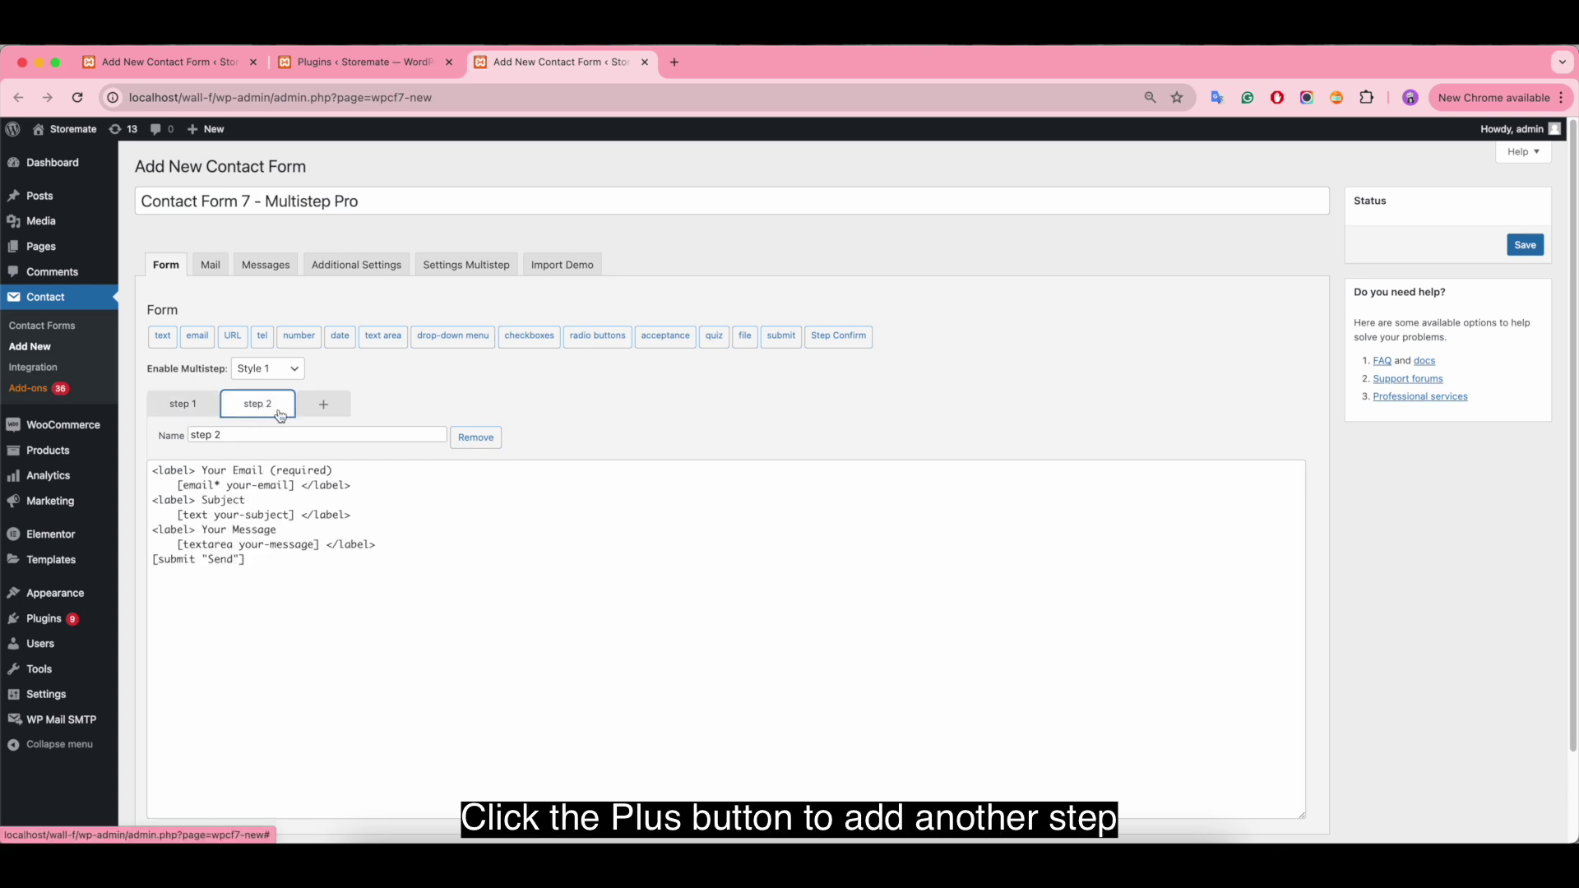
{"action": "left_click", "coordinate": [323, 406]}
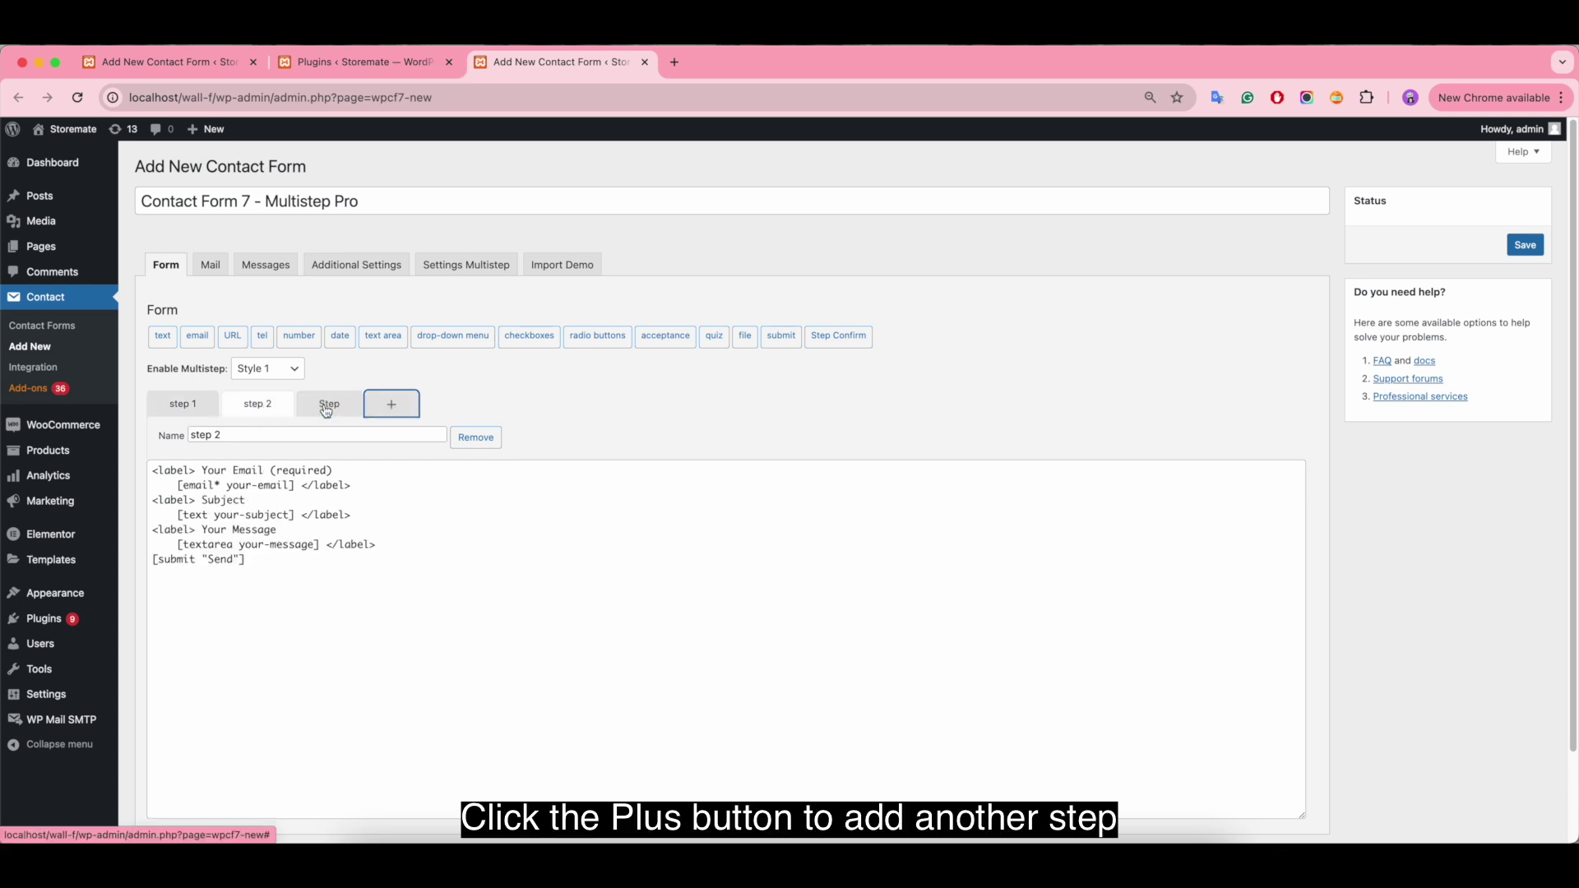
{"action": "left_click", "coordinate": [383, 407]}
{"action": "left_click", "coordinate": [391, 406]}
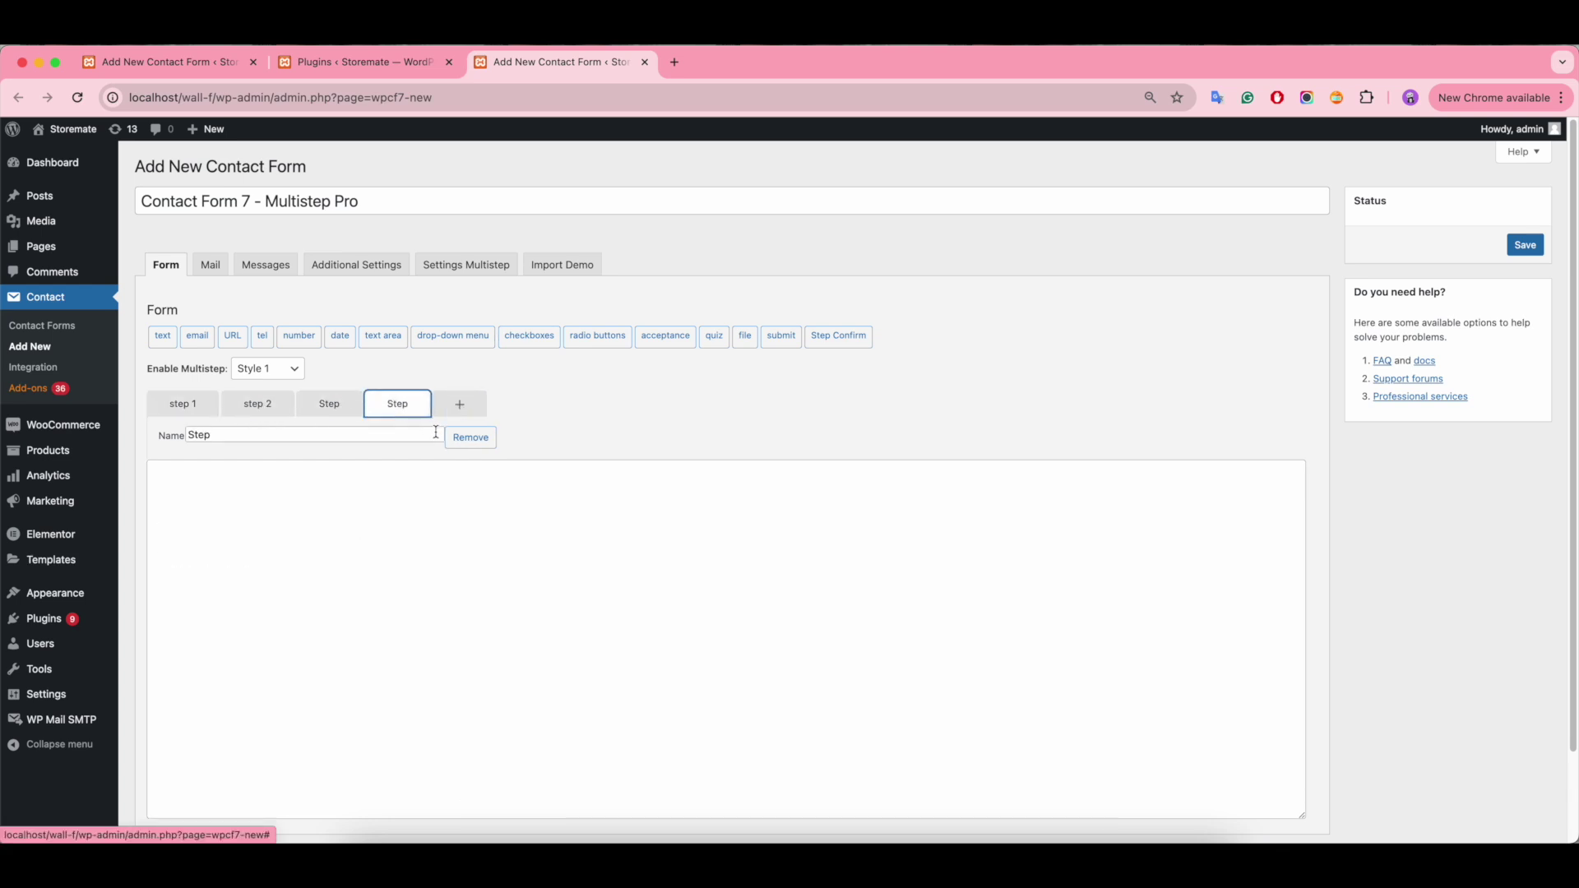
{"action": "left_click", "coordinate": [471, 438]}
- Rename step 1 to 'Step 1: Personal Information', copied from the reference form
{"action": "left_click", "coordinate": [192, 412]}
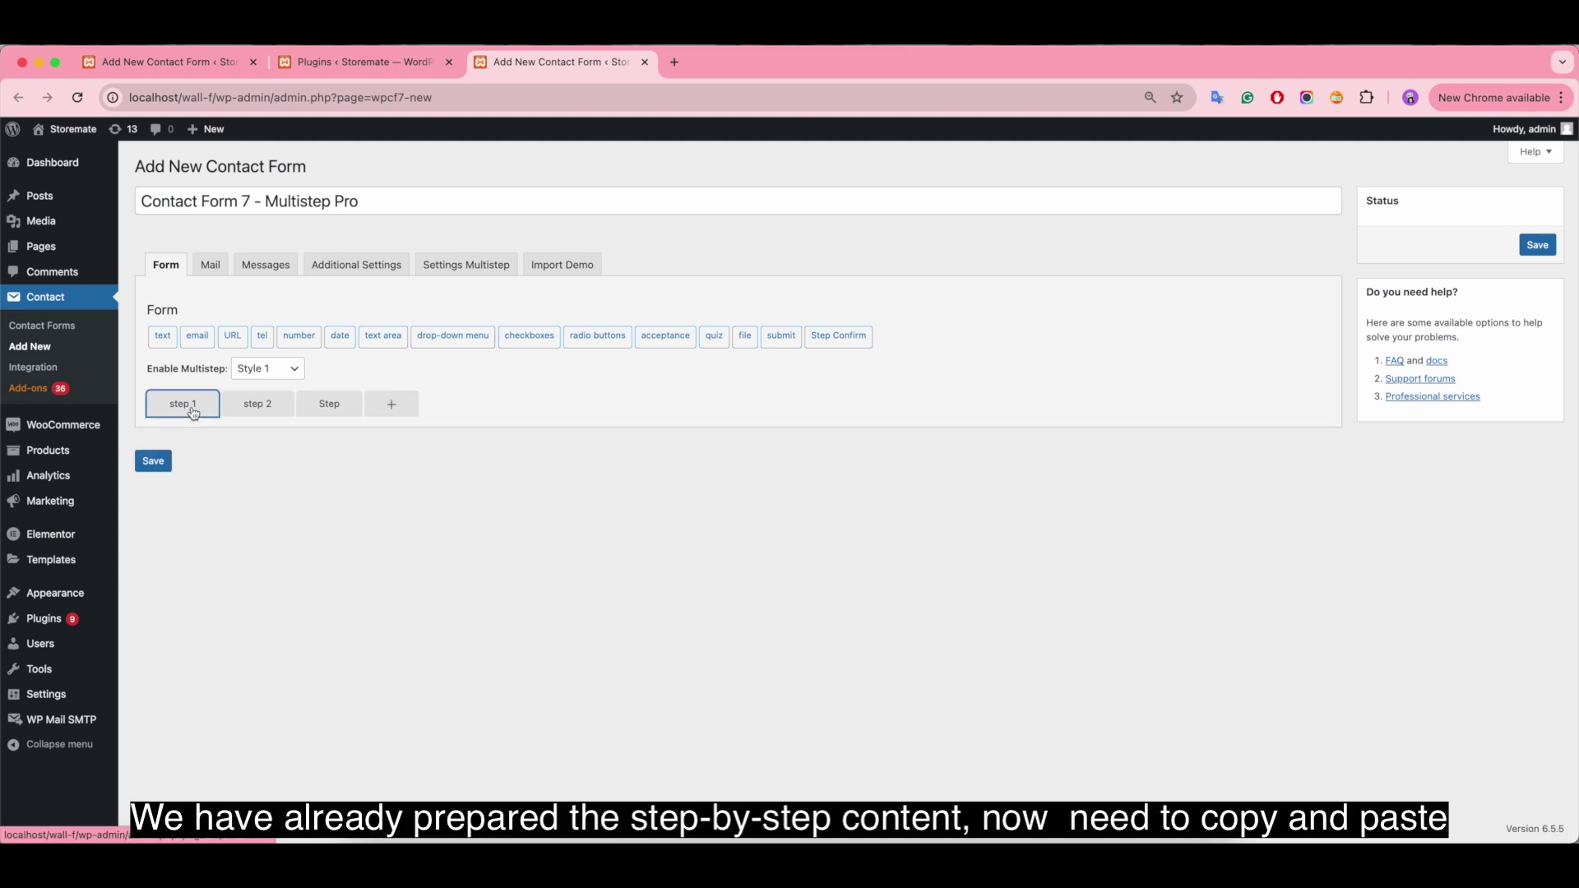
{"action": "left_click", "coordinate": [373, 485]}
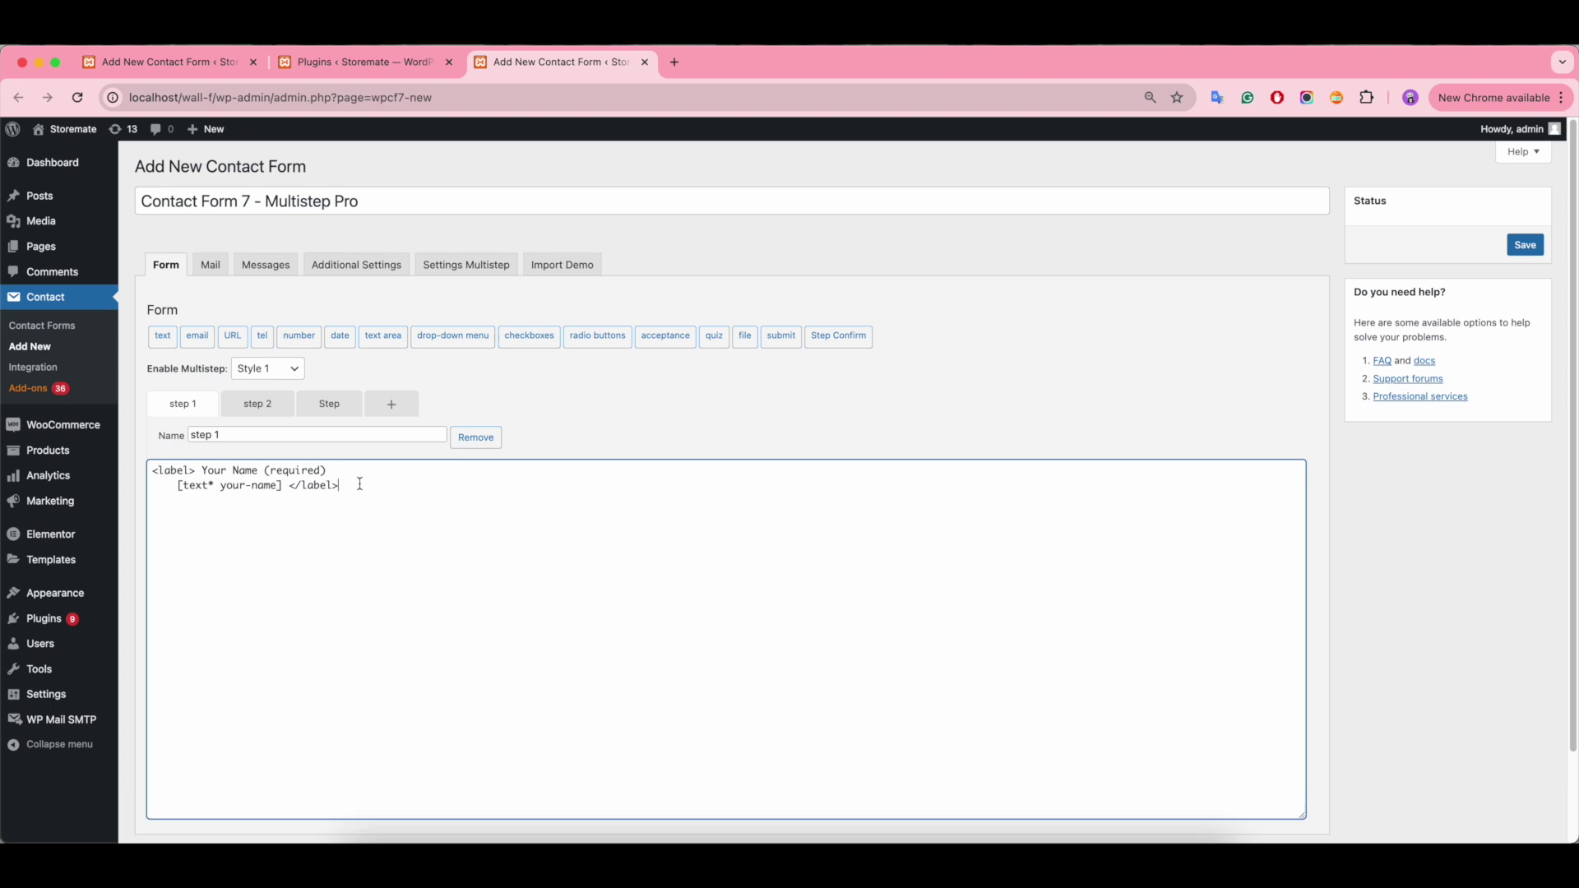
{"action": "left_click", "coordinate": [204, 73]}
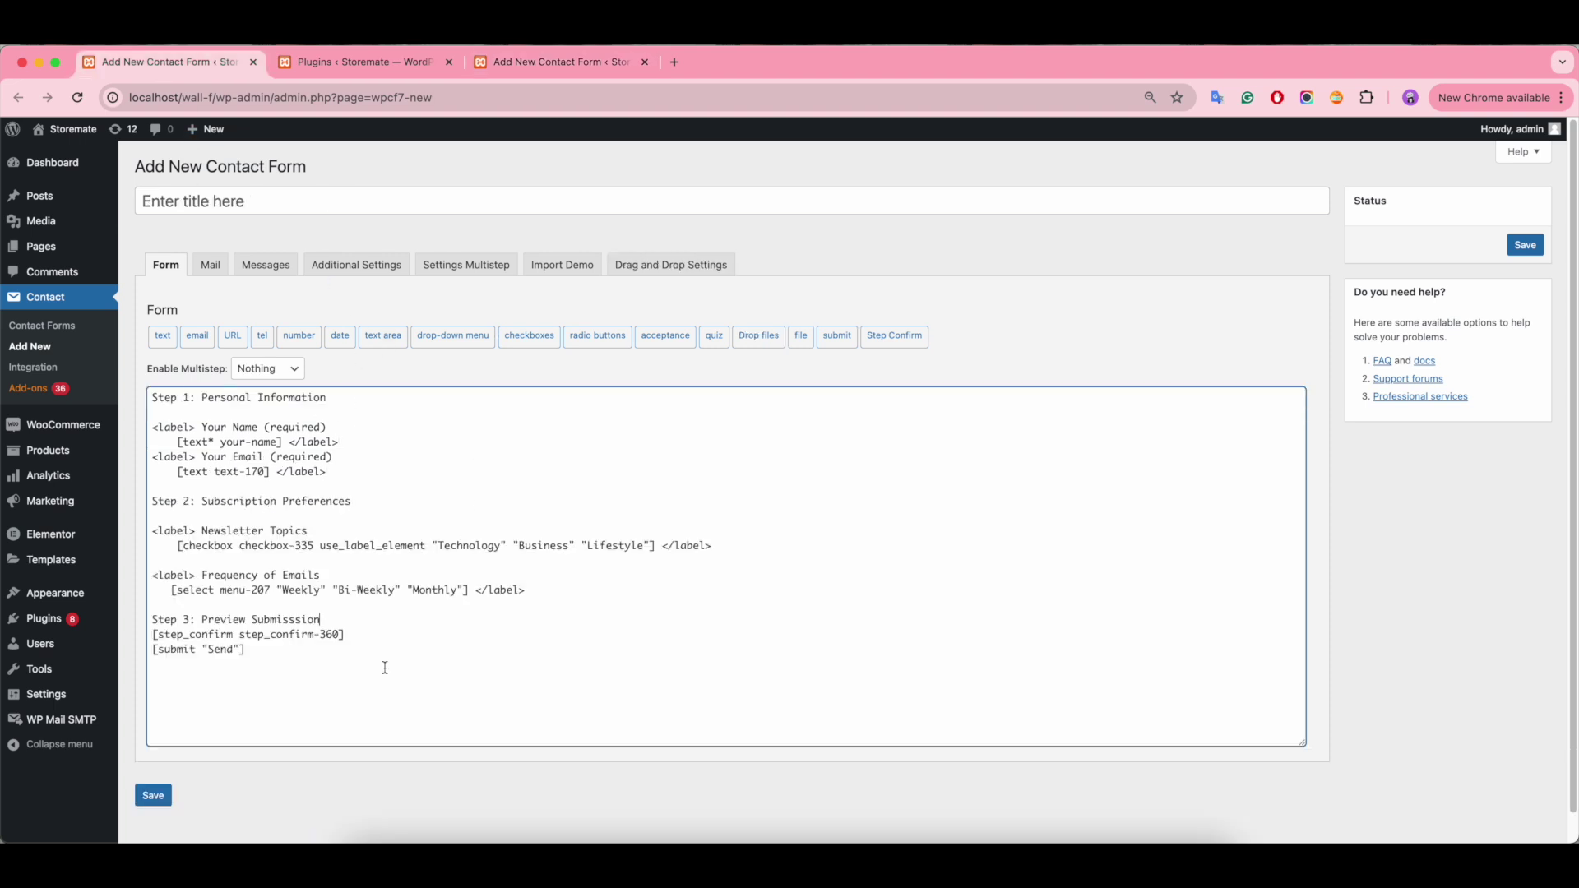
{"action": "left_click_drag", "start_coordinate": [356, 399], "coordinate": [151, 398]}
{"action": "key", "text": "ctrl+c"}
{"action": "left_click", "coordinate": [543, 62]}
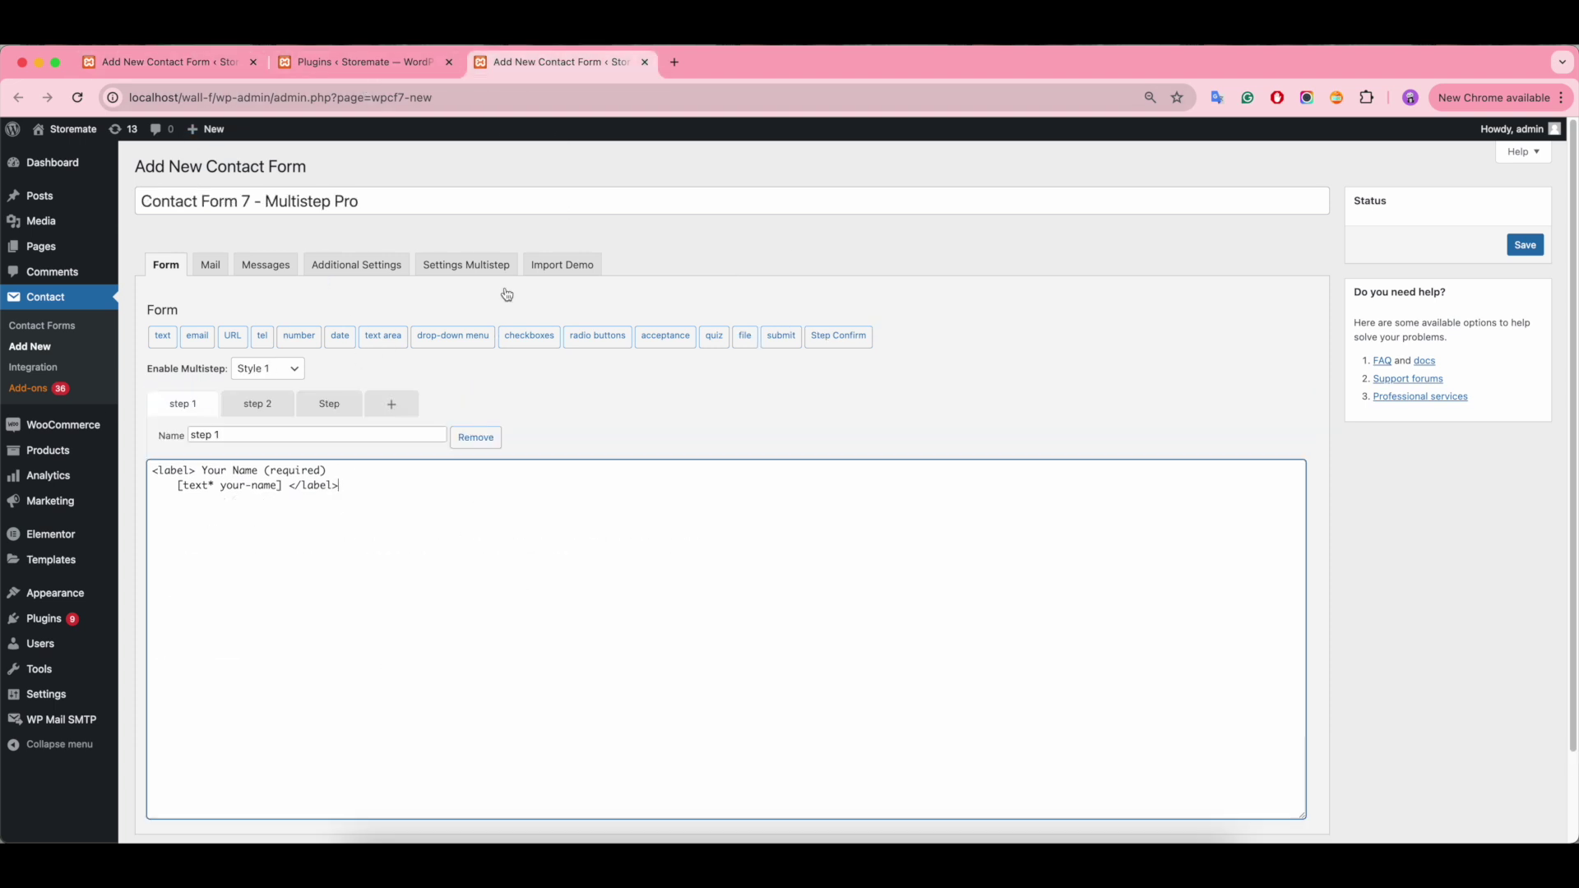
{"action": "triple_click", "coordinate": [197, 435]}
{"action": "key", "text": "BackSpace"}
{"action": "key", "text": "ctrl+v"}
- Replace step 1's field code with the reference form's name and email fields
{"action": "left_click", "coordinate": [174, 65]}
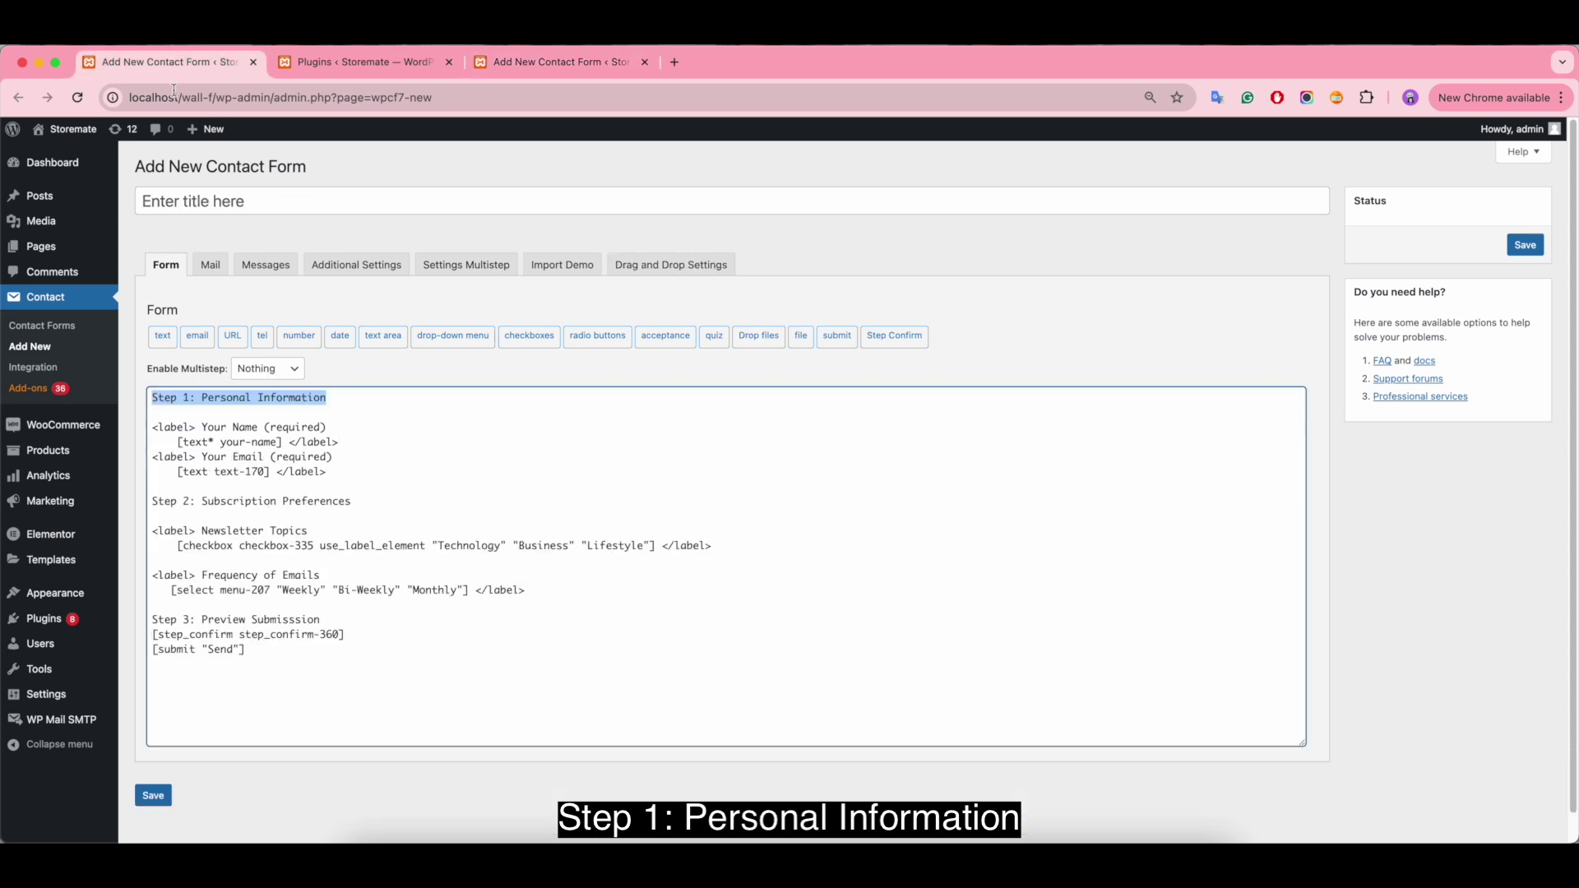
{"action": "left_click_drag", "start_coordinate": [327, 471], "coordinate": [152, 427]}
{"action": "key", "text": "ctrl+c"}
{"action": "left_click", "coordinate": [543, 61]}
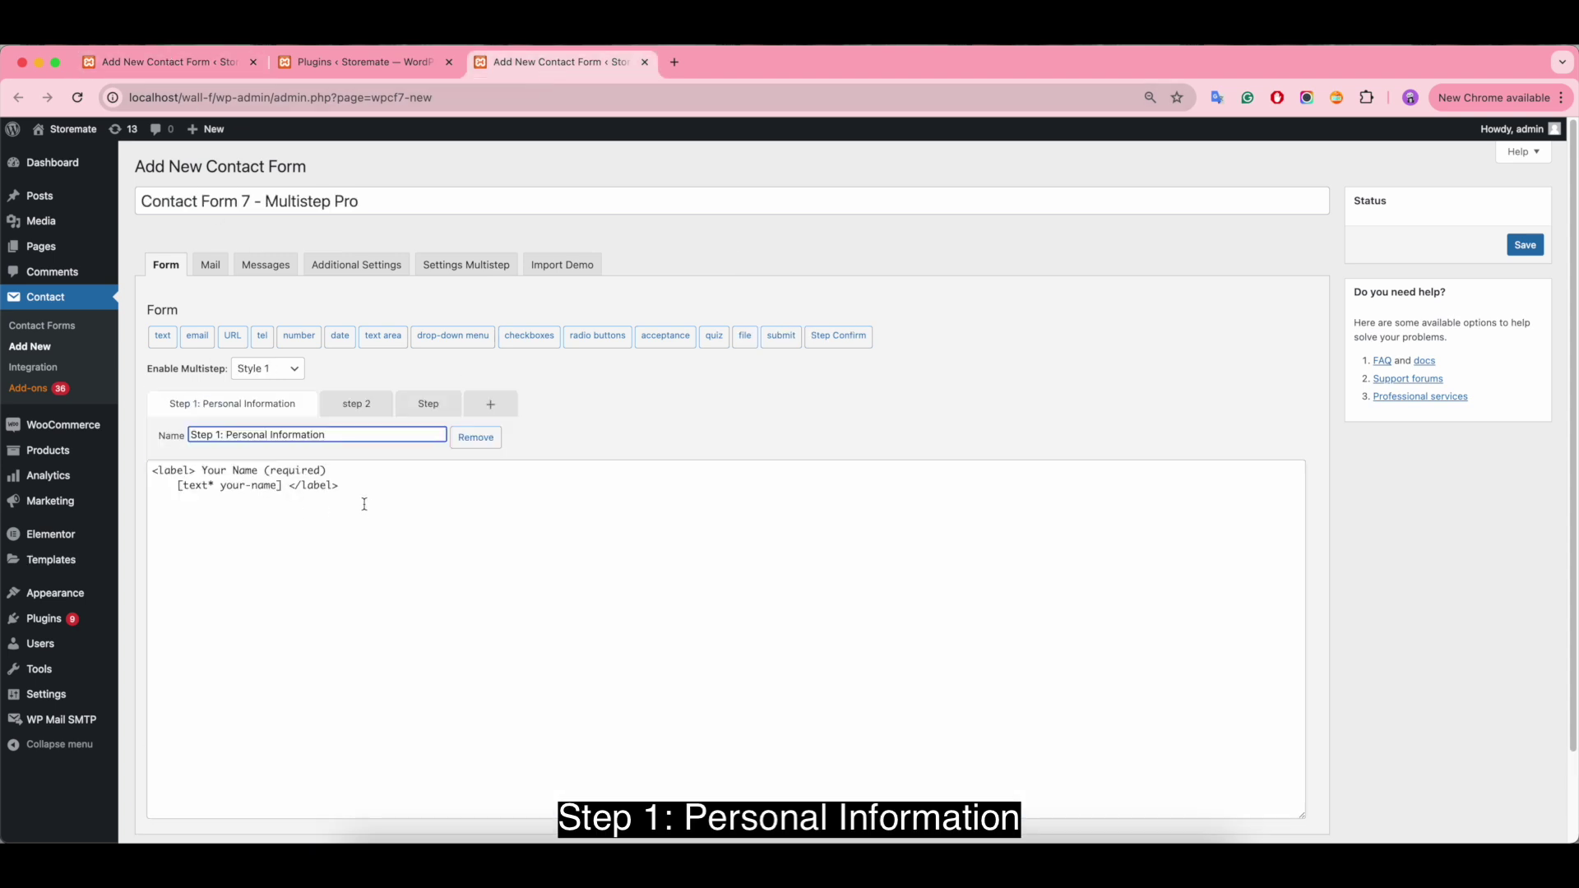
{"action": "left_click_drag", "start_coordinate": [341, 487], "coordinate": [105, 475]}
{"action": "key", "text": "ctrl+v"}
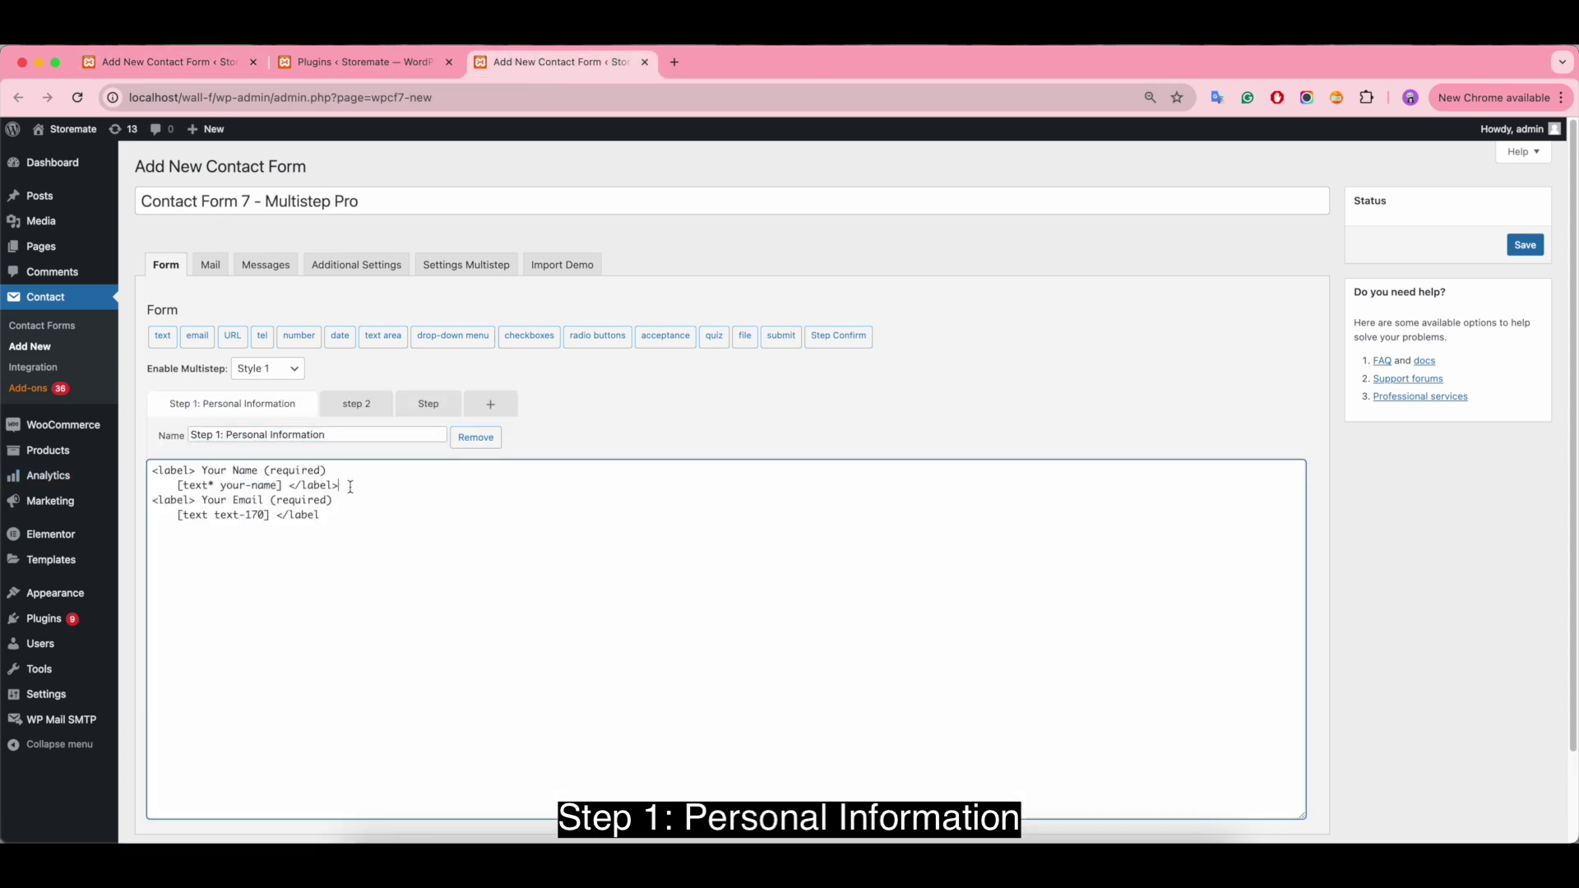
{"action": "key", "text": "Return"}
{"action": "left_click", "coordinate": [355, 522]}
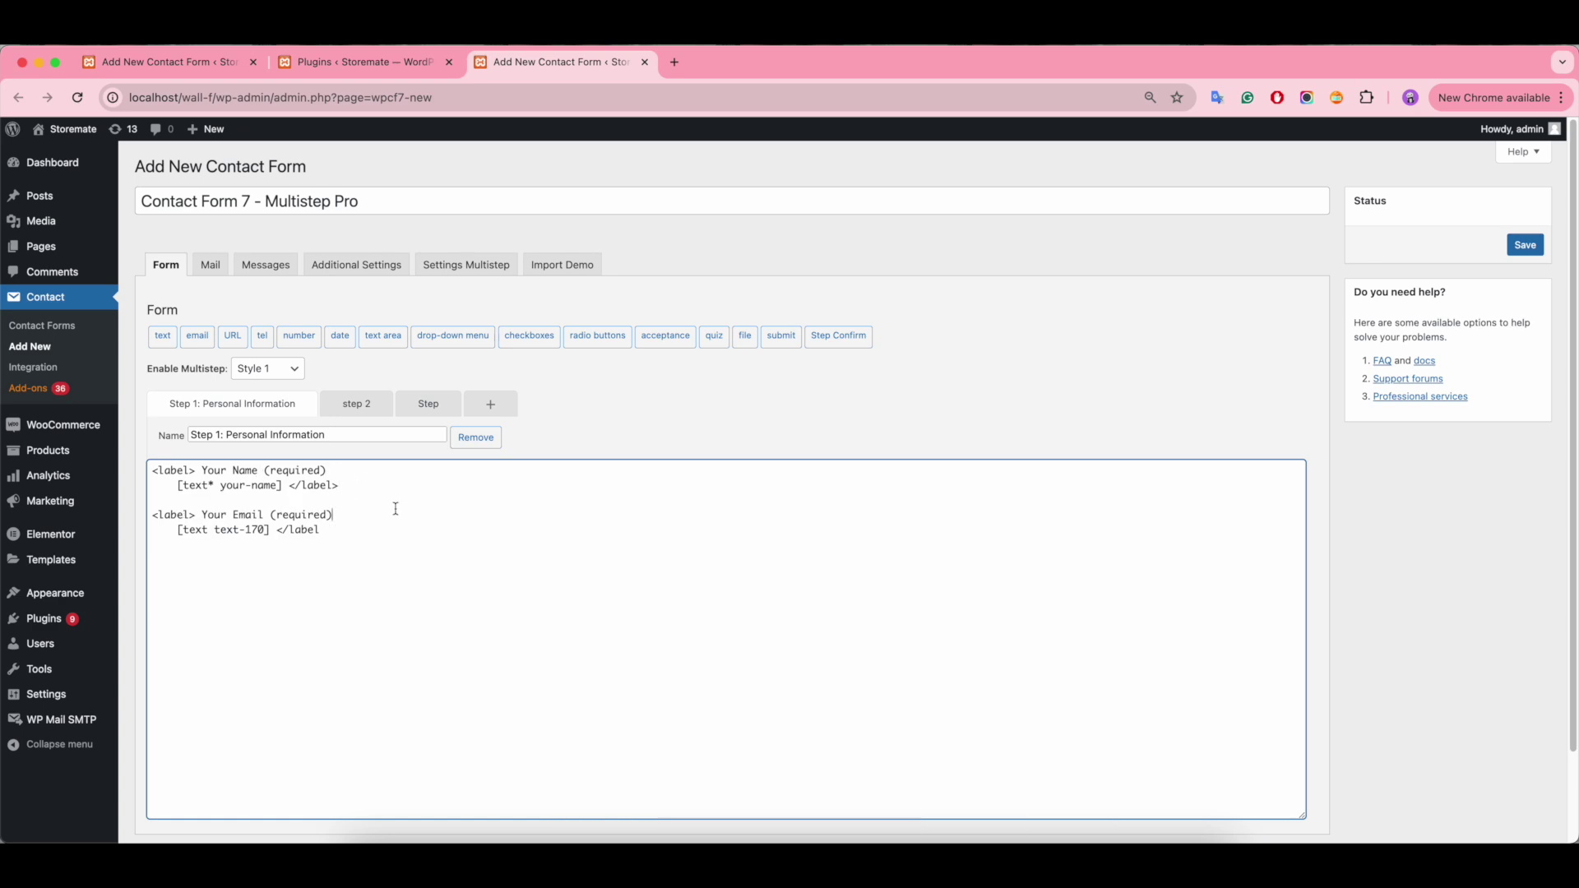
- Rename step 2 to 'Step 2: Subscription Preferences' from the reference form
{"action": "left_click", "coordinate": [366, 409]}
{"action": "key", "text": "ctrl+Tab"}
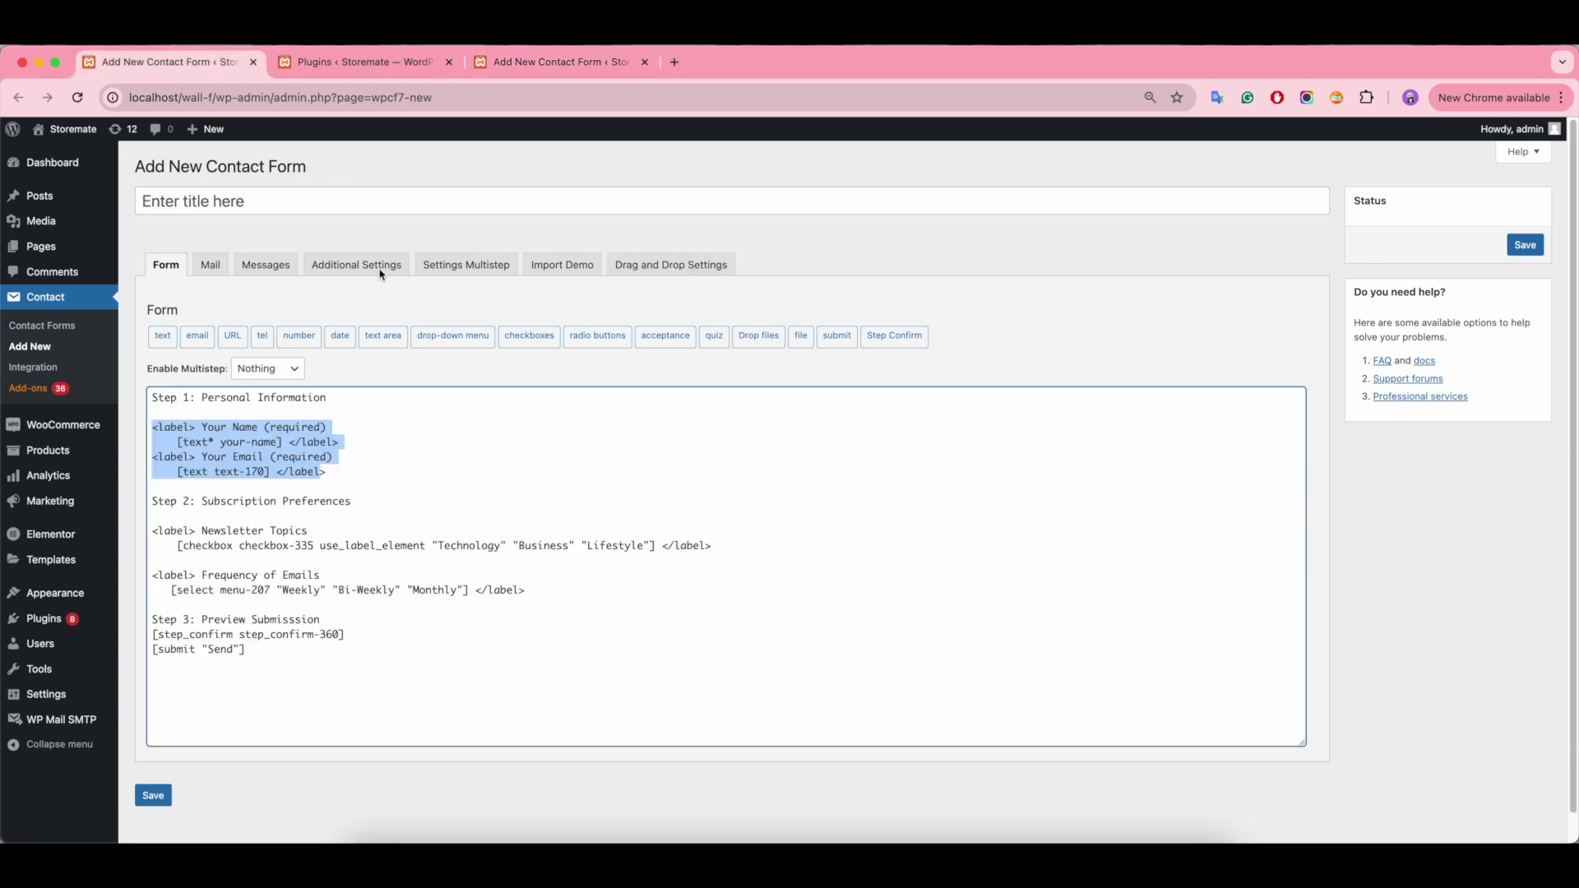
{"action": "left_click_drag", "start_coordinate": [355, 504], "coordinate": [127, 508]}
{"action": "key", "text": "ctrl+c"}
{"action": "key", "text": "ctrl+shift+Tab"}
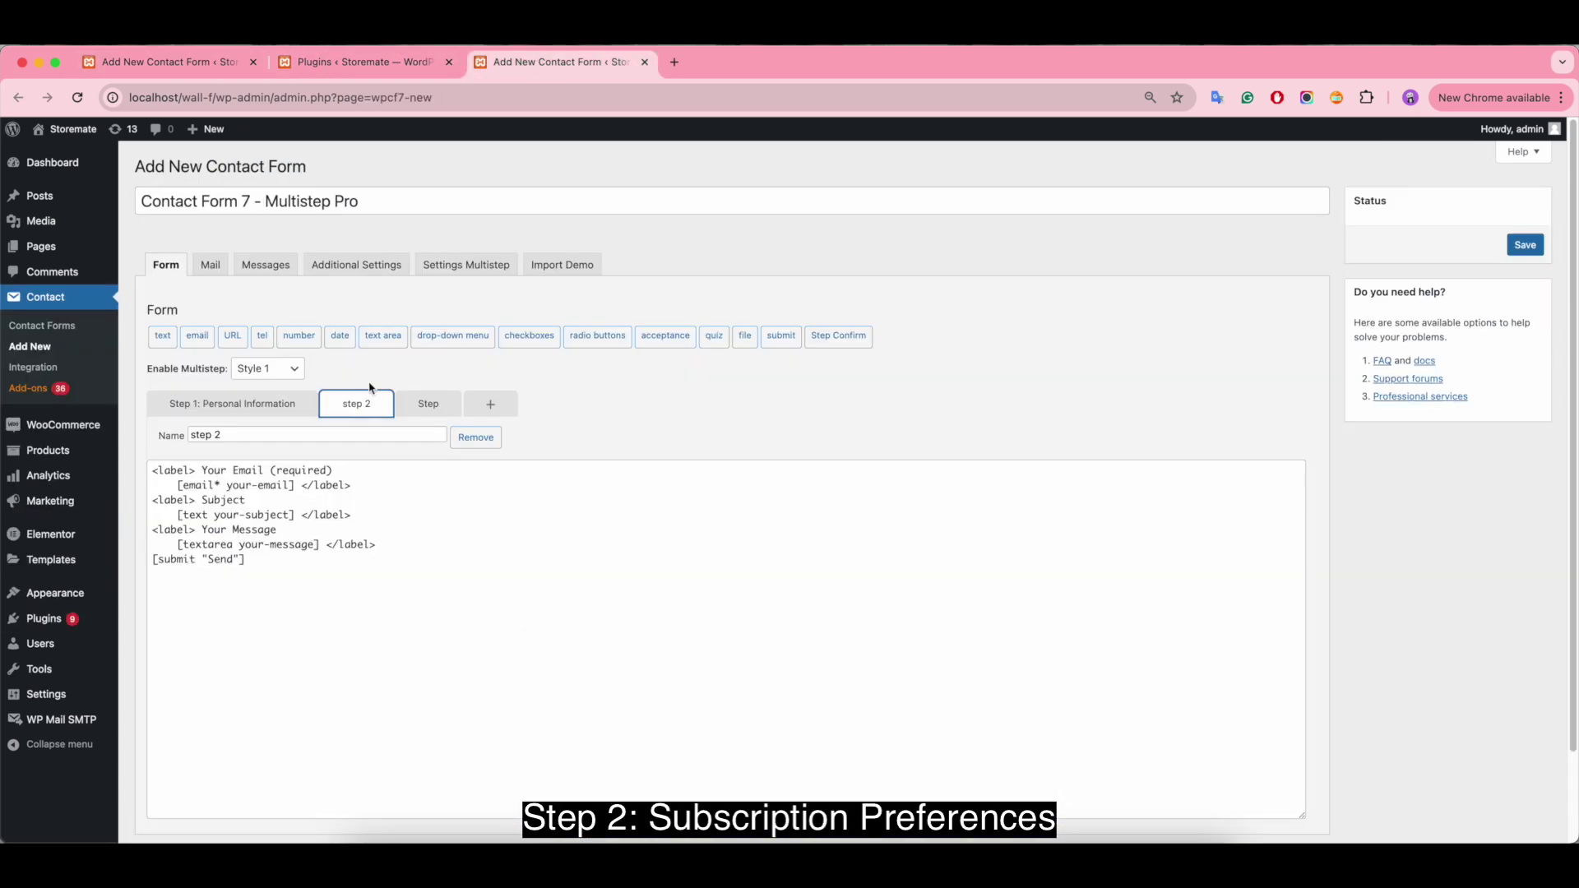
{"action": "triple_click", "coordinate": [301, 435]}
{"action": "key", "text": "ctrl+v"}
- Replace step 2's default code with the newsletter topic and email frequency fields, and copy the step 3 heading
{"action": "key", "text": "ctrl+Tab"}
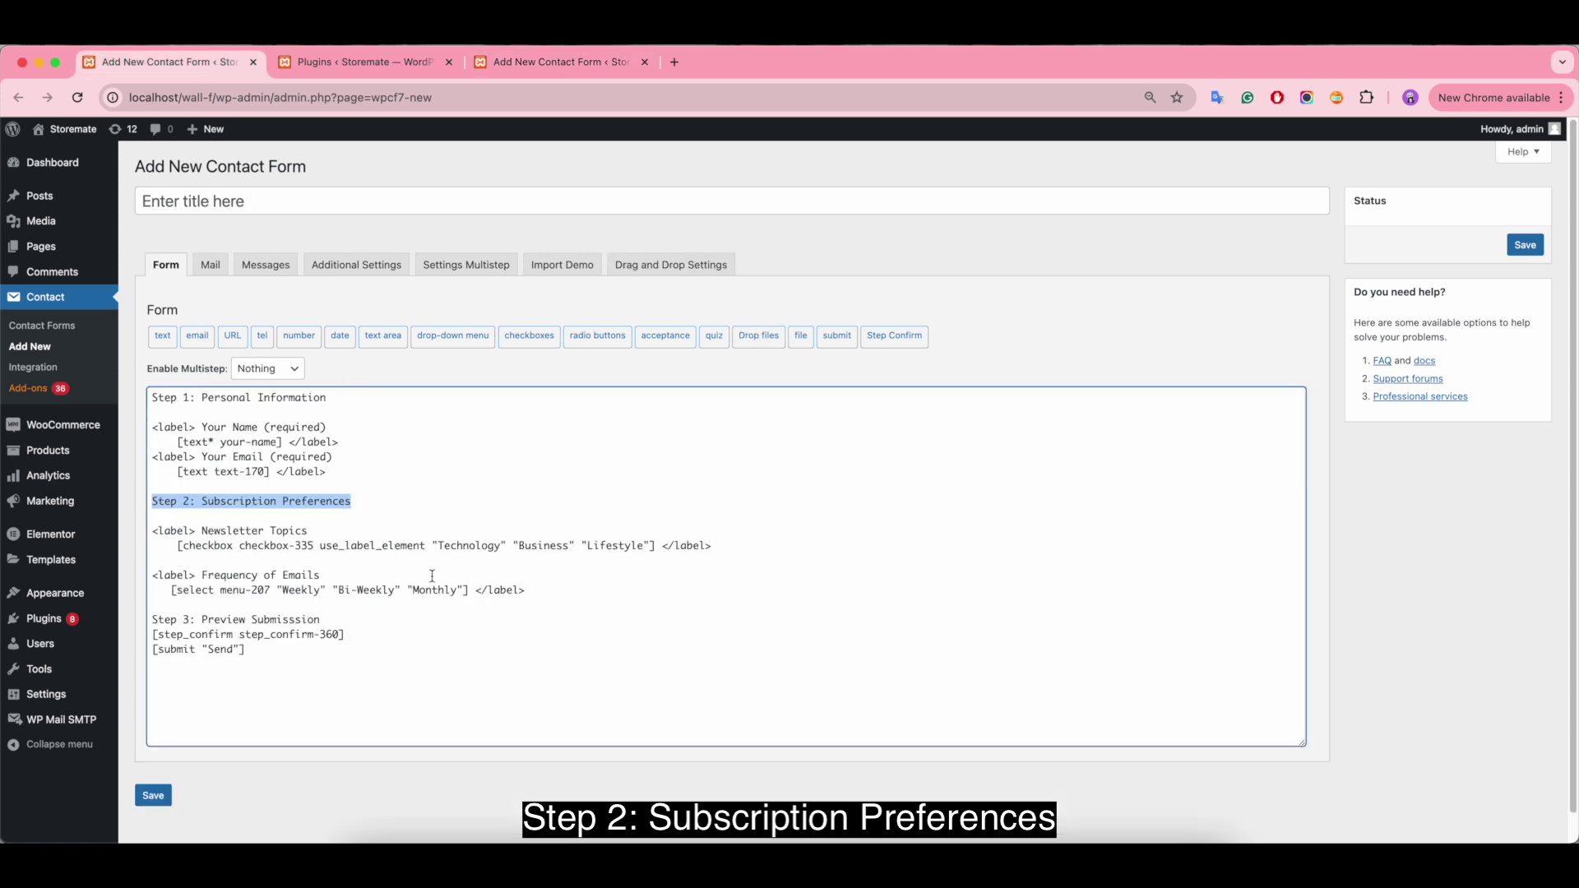
{"action": "left_click_drag", "start_coordinate": [541, 591], "coordinate": [136, 541]}
{"action": "key", "text": "ctrl+shift+Tab"}
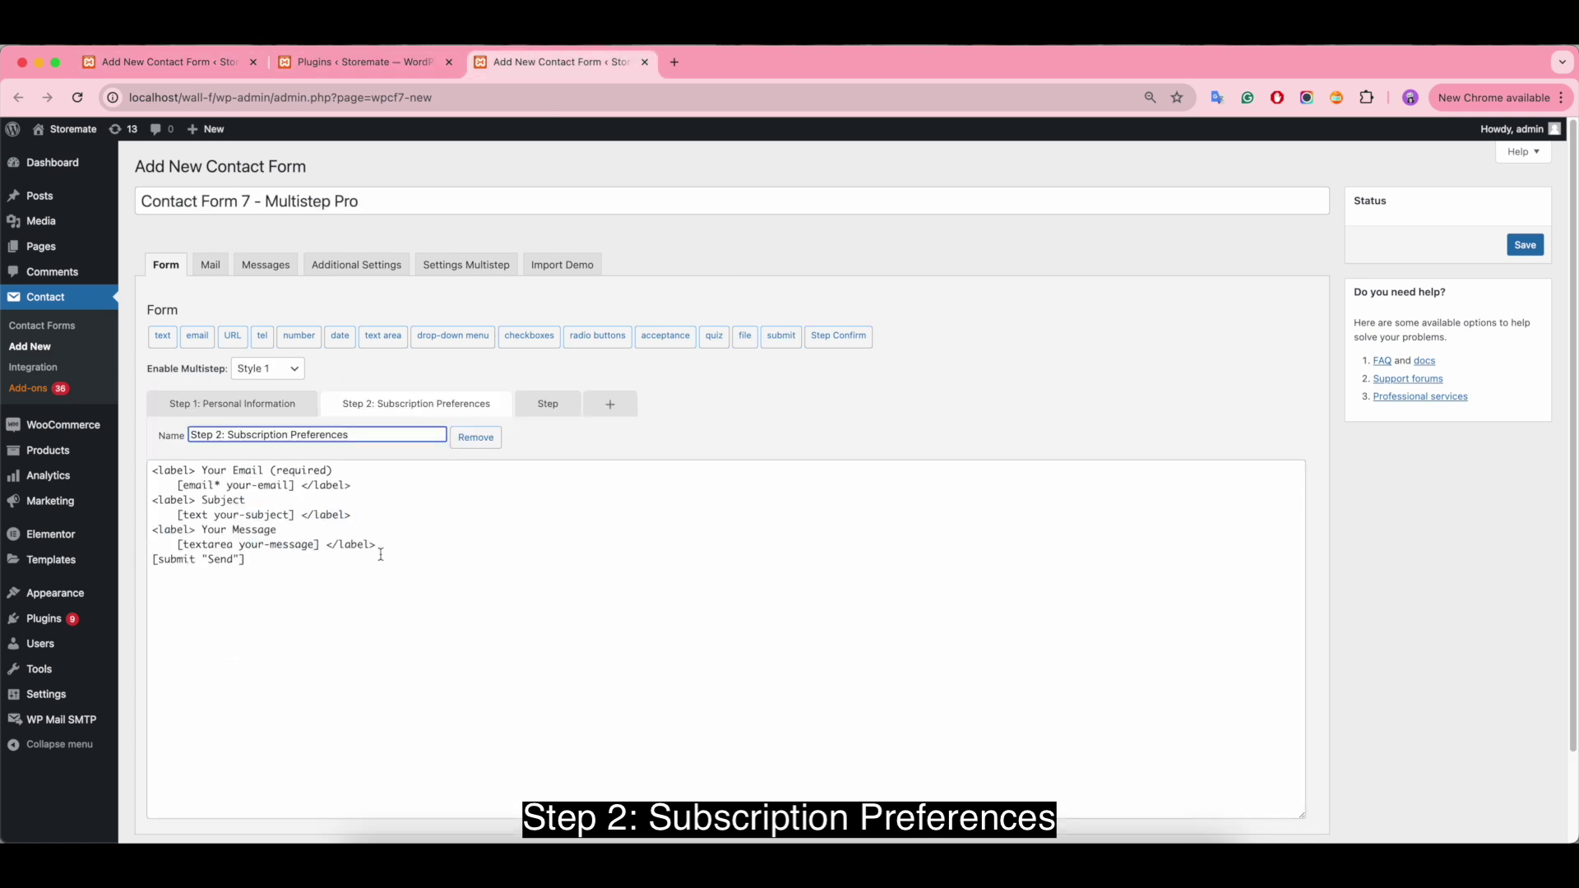
{"action": "left_click", "coordinate": [381, 555]}
{"action": "key", "text": "ctrl+a"}
{"action": "key", "text": "BackSpace"}
{"action": "type", "text": "<label> Newsletter Topics     [checkbox checkbox-335 use_label_element \"Technology\" \"Business\" \"Lifestyle\"] </label>  <label> Frequency of Emails    [select menu-207 \"Weekly\" \"Bi-Weekly\" \"Monthly\"] </label>"}
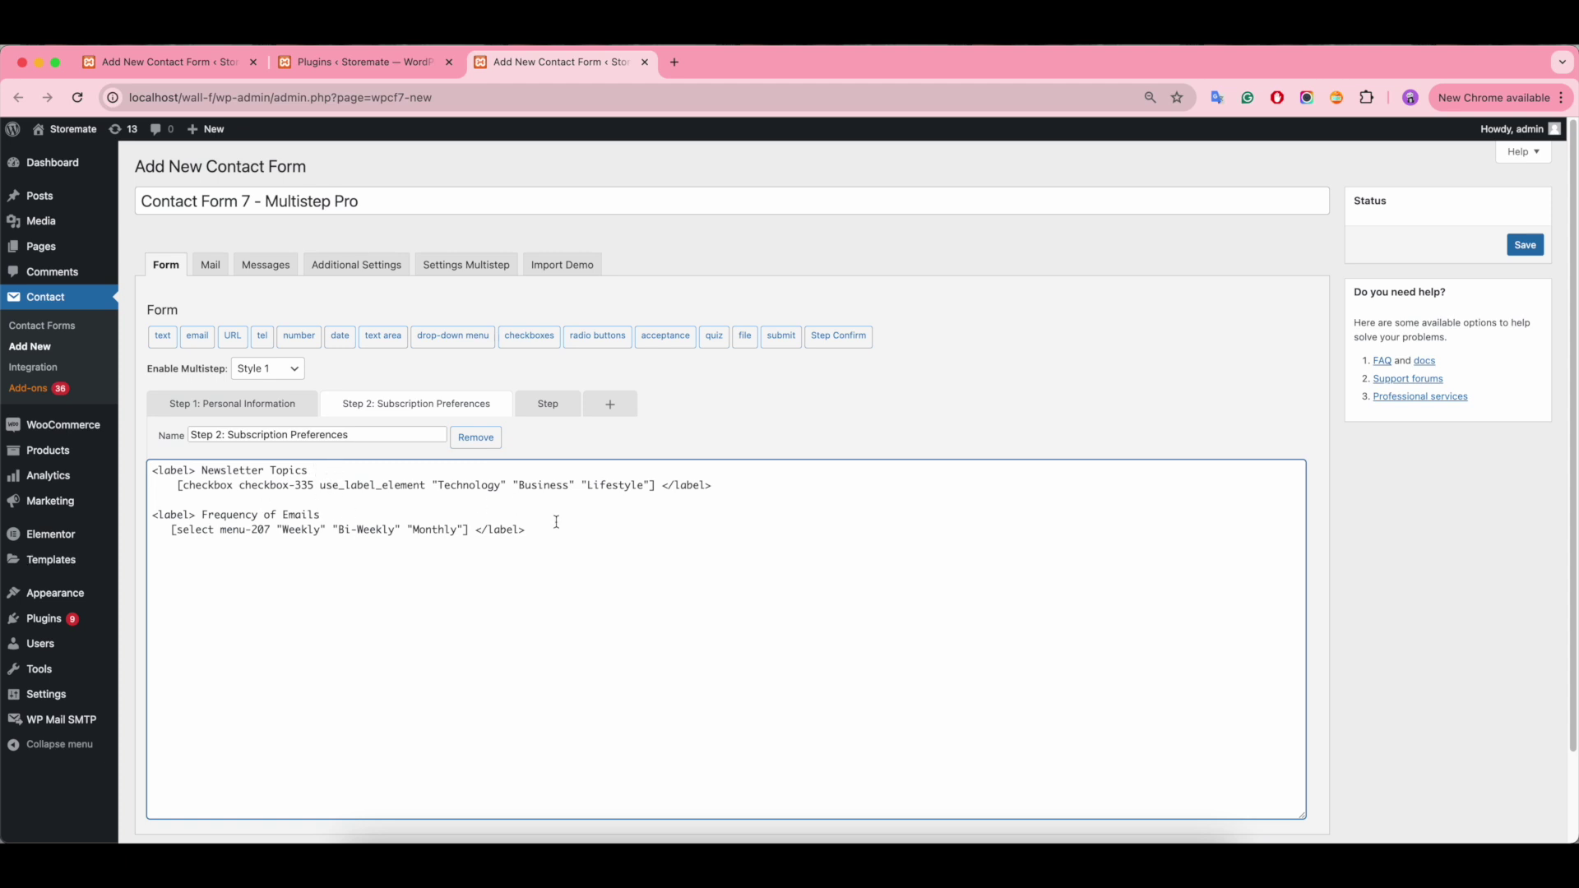
{"action": "left_click", "coordinate": [224, 73]}
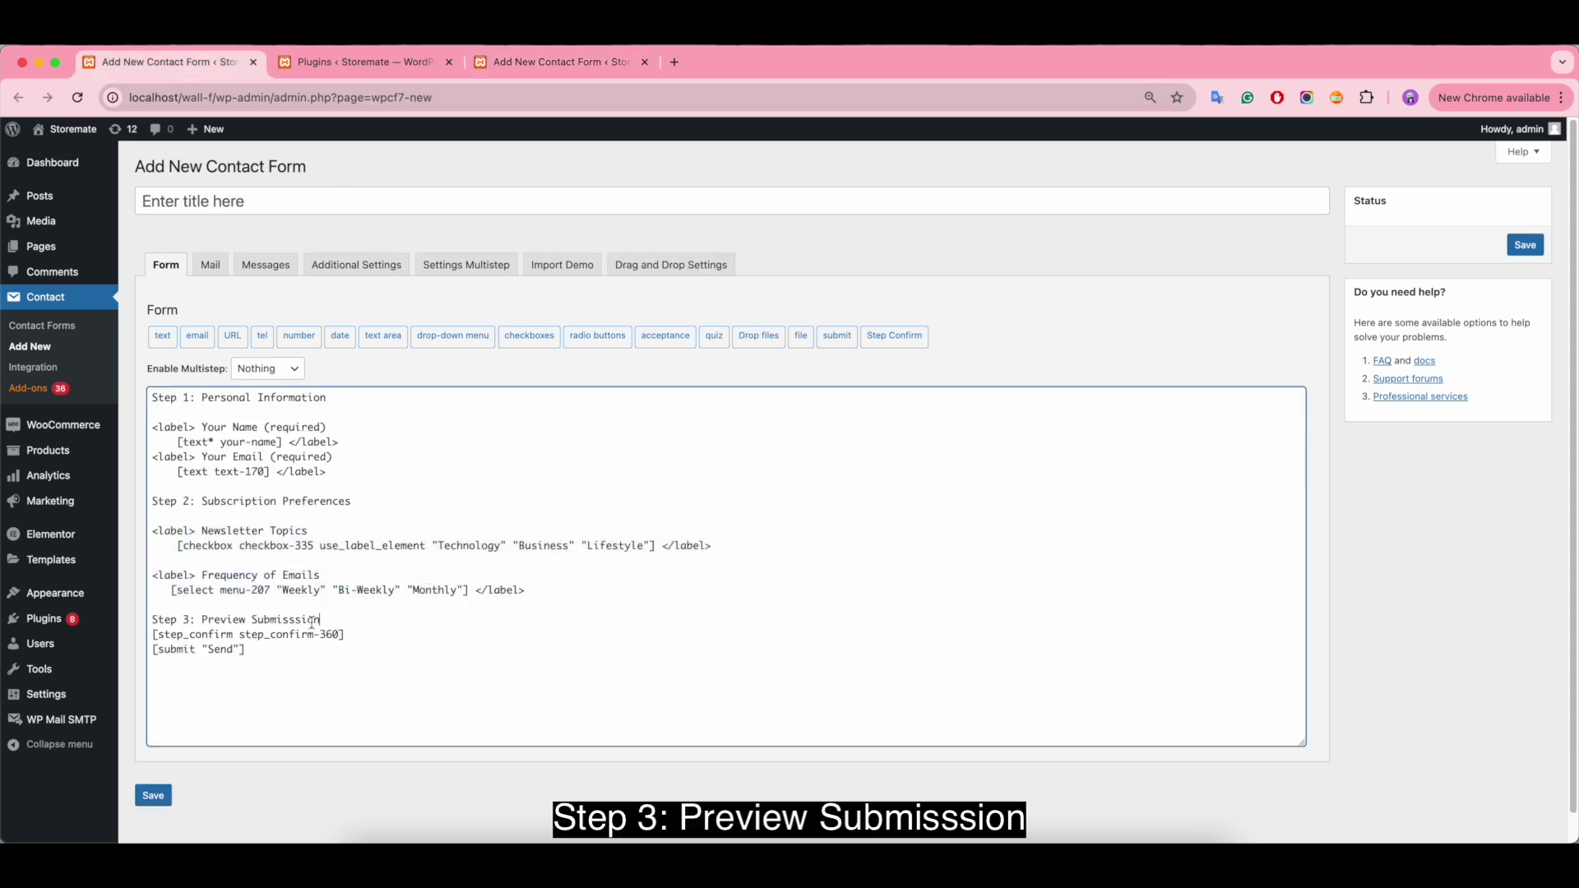
{"action": "left_click_drag", "start_coordinate": [321, 621], "coordinate": [152, 620]}
{"action": "key", "text": "ctrl+c"}
- Rename step 3 to the Preview Submission heading copied from the reference form
{"action": "key", "text": "ctrl+shift+Tab"}
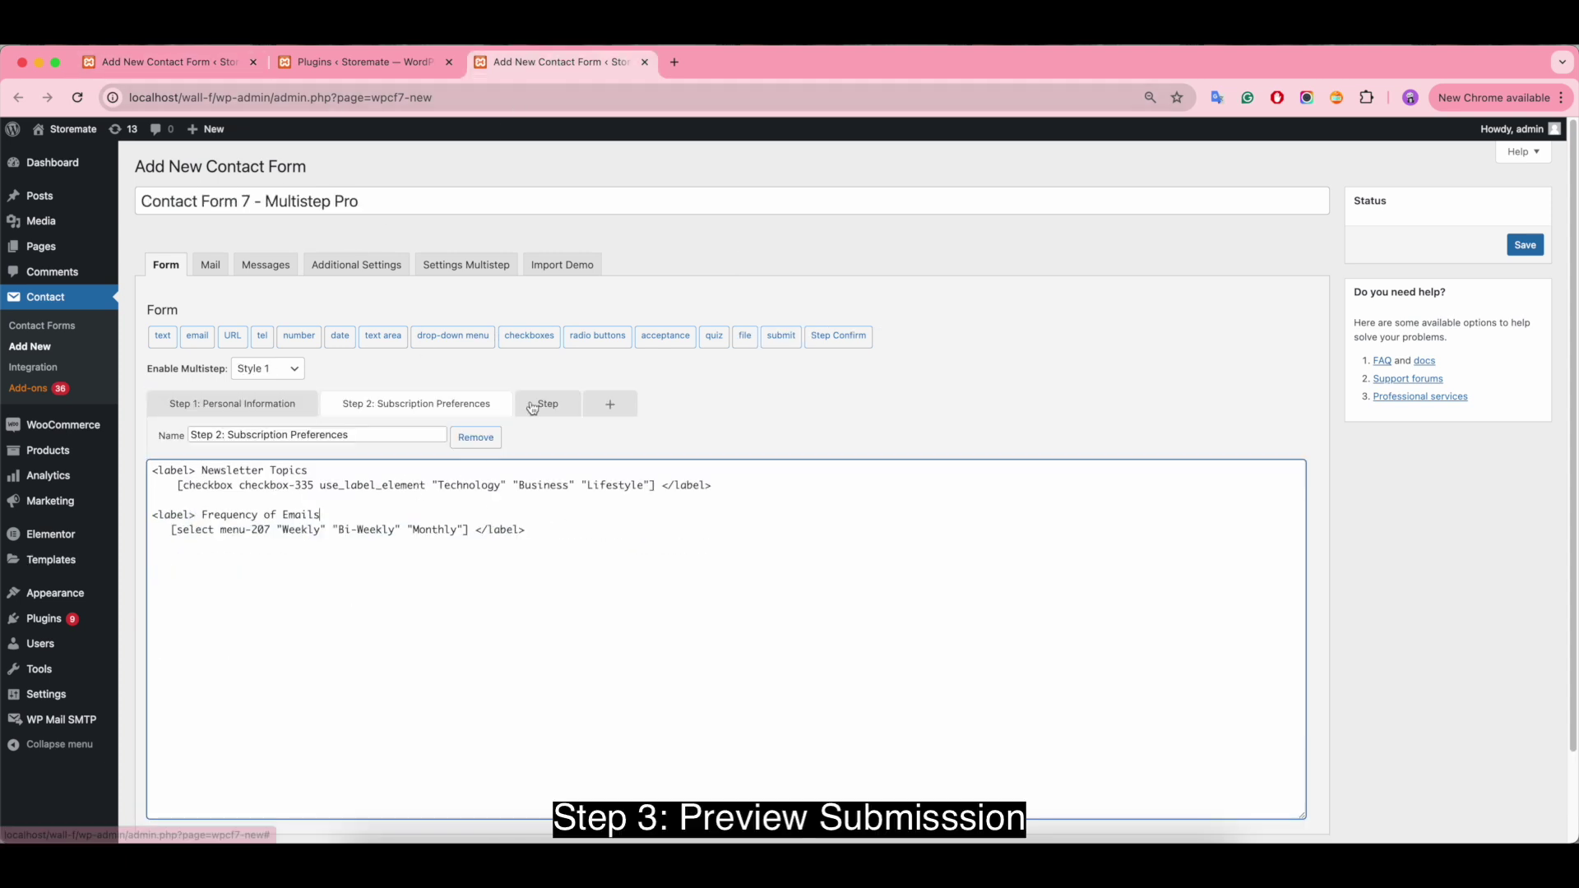
{"action": "left_click", "coordinate": [533, 408]}
{"action": "left_click", "coordinate": [299, 436]}
{"action": "key", "text": "BackSpace"}
{"action": "key", "text": "BackSpace"}
{"action": "key", "text": "BackSpace"}
{"action": "key", "text": "ctrl+v"}
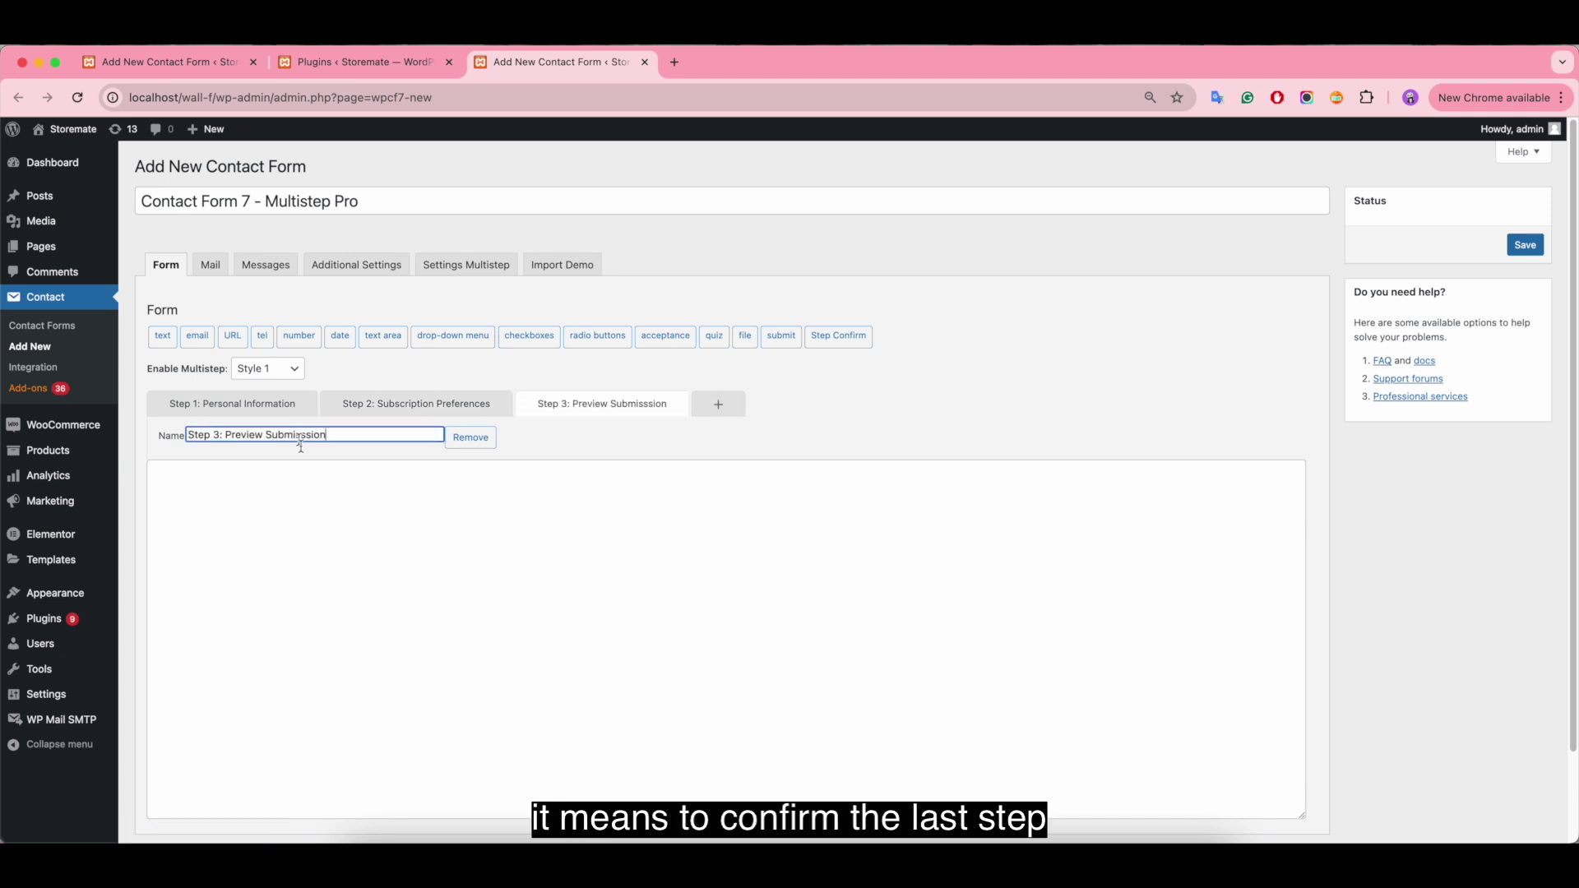
{"action": "left_click", "coordinate": [228, 484]}
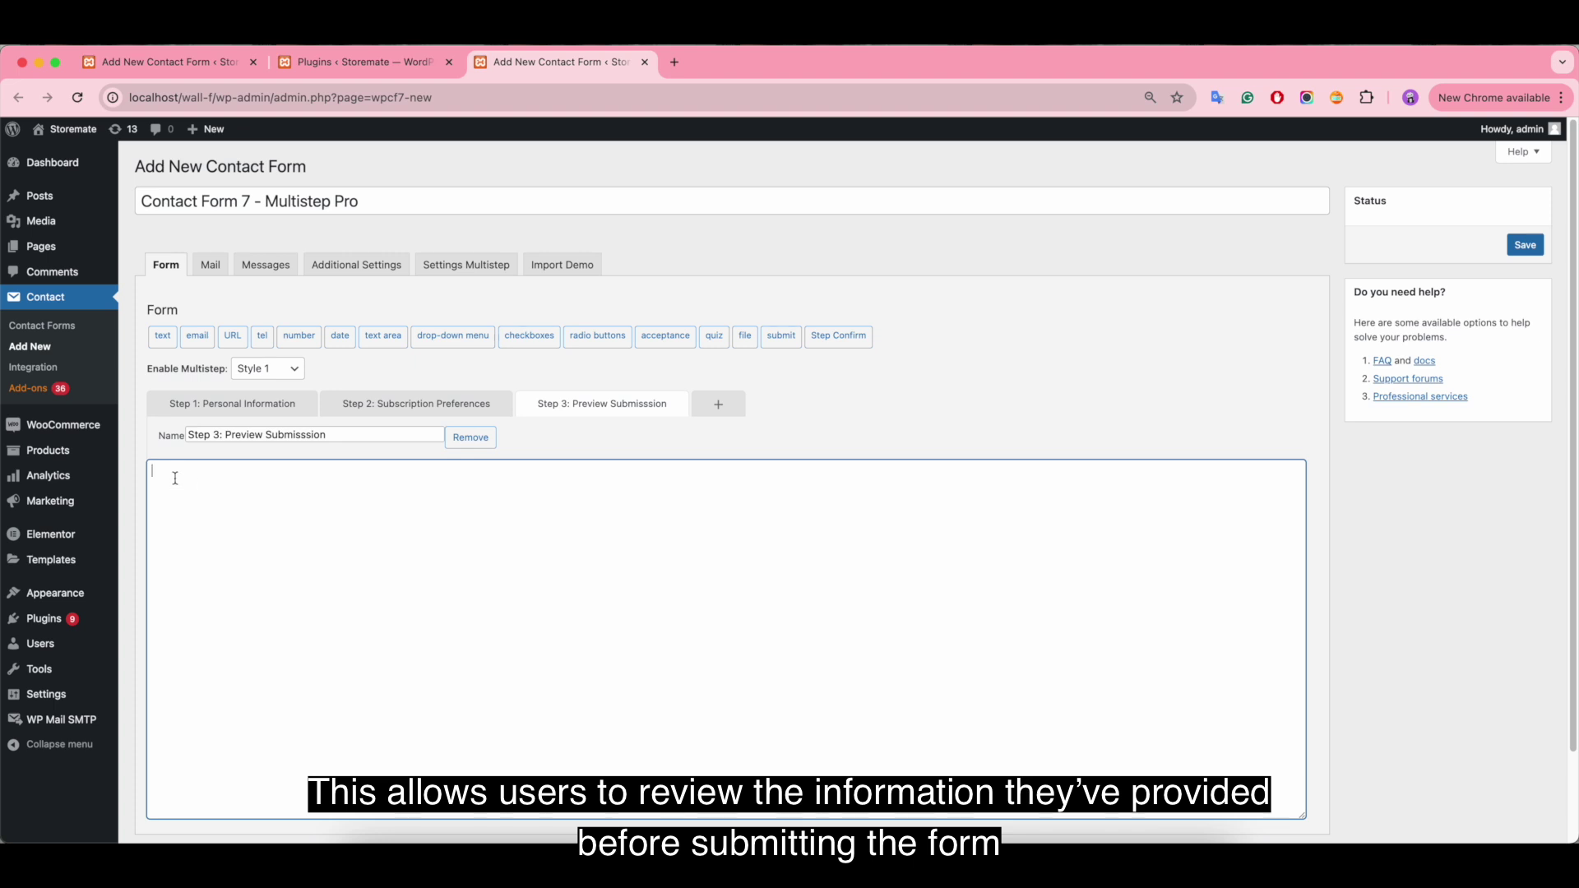
- Insert a step-confirm tag into step 3 with the [submit "Send"] button below it, then review steps 1 and 2
{"action": "left_click", "coordinate": [841, 340]}
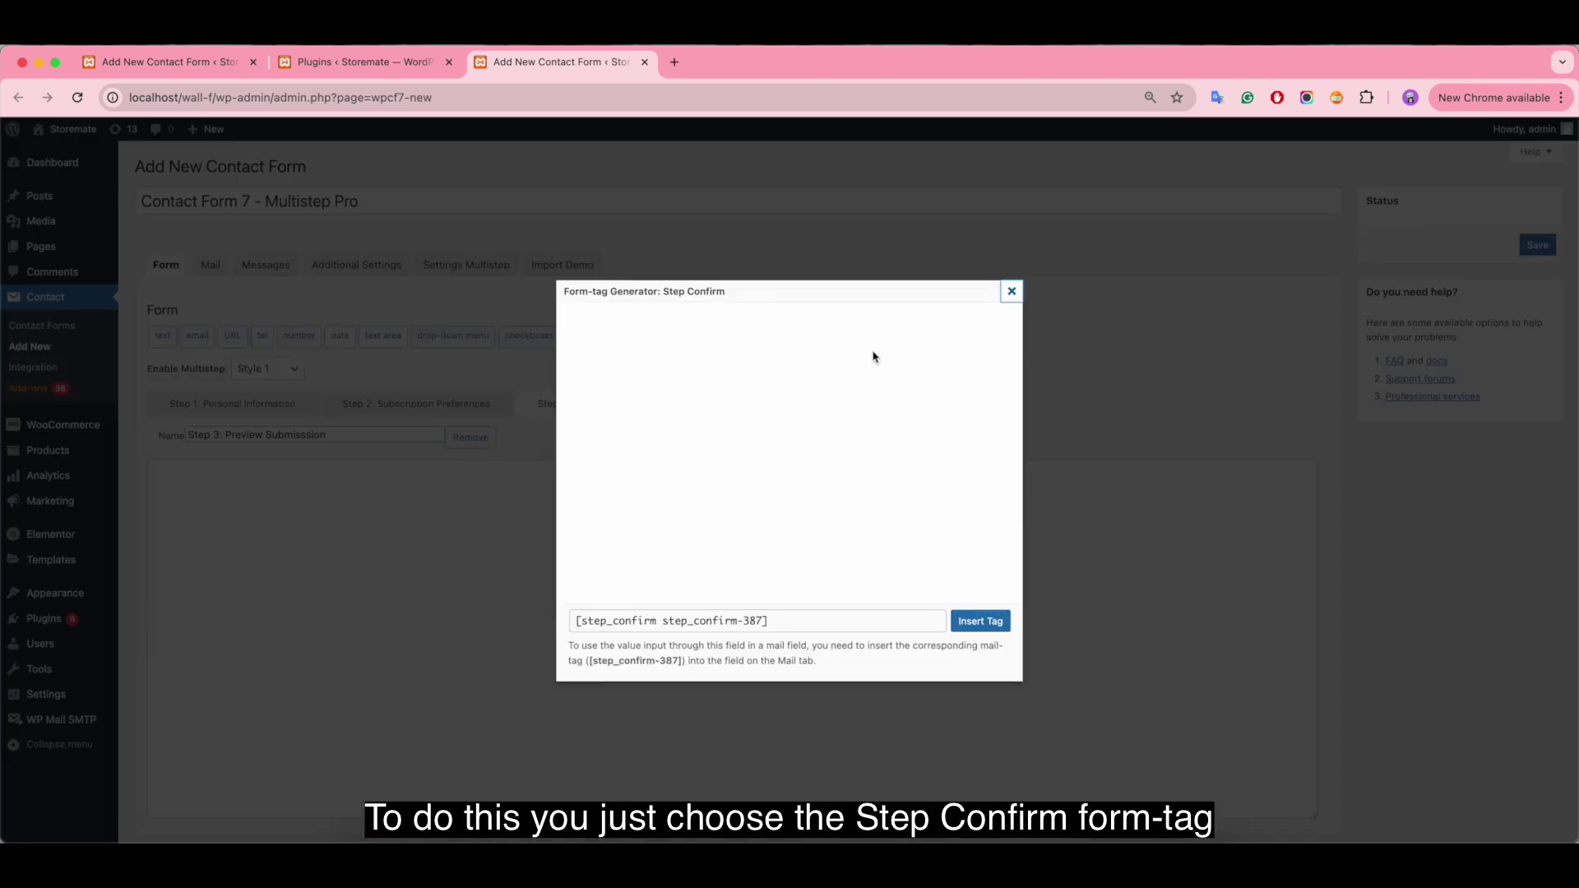
{"action": "left_click", "coordinate": [982, 632]}
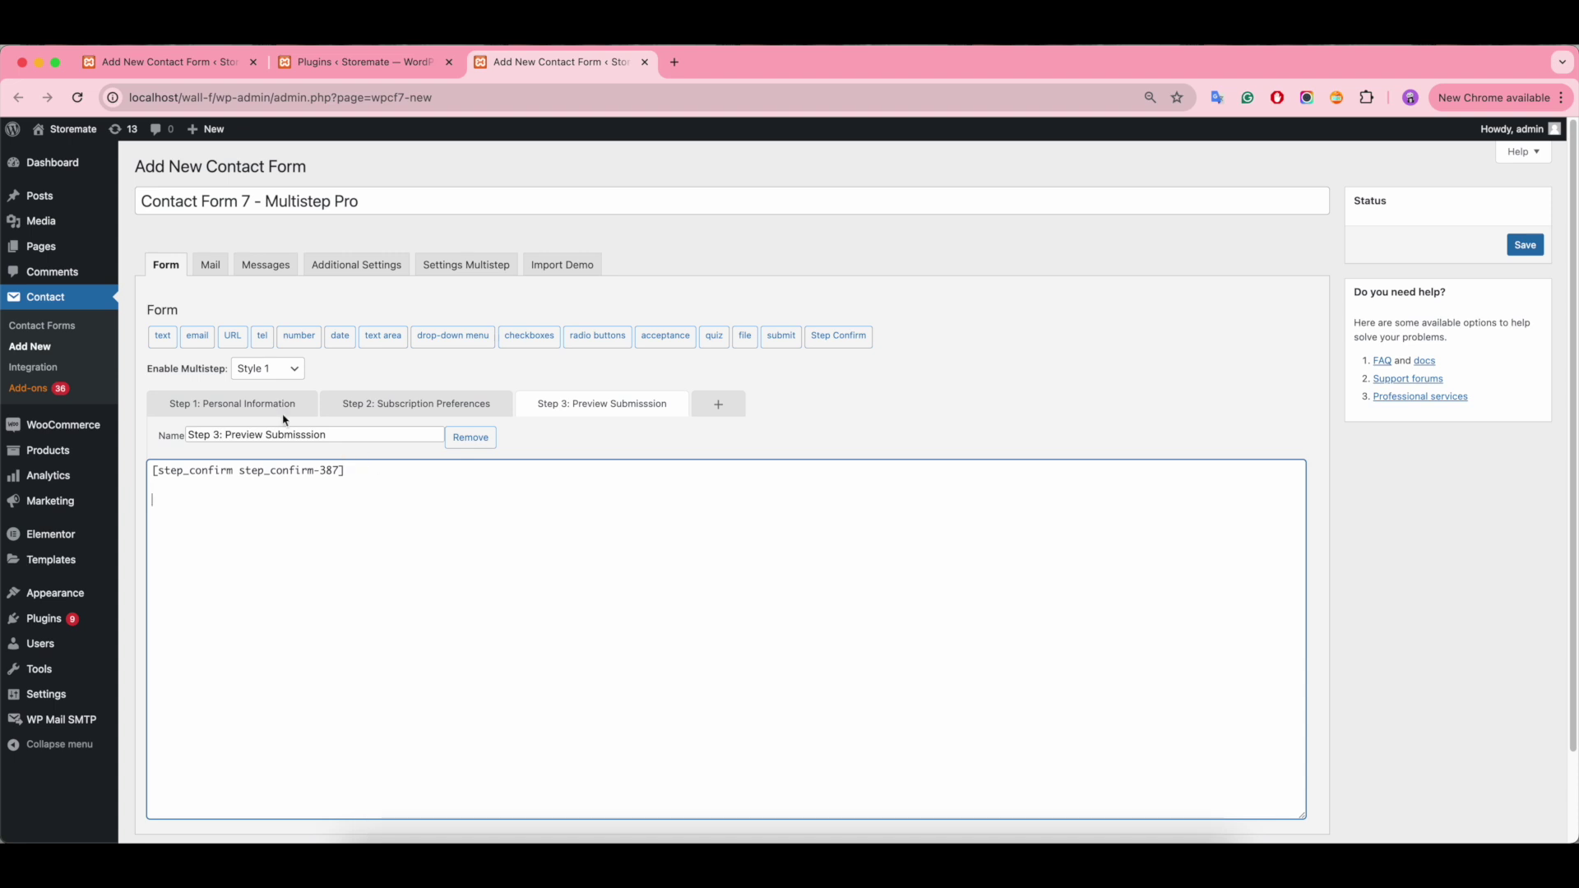
{"action": "left_click", "coordinate": [165, 61]}
{"action": "left_click_drag", "start_coordinate": [272, 660], "coordinate": [146, 658]}
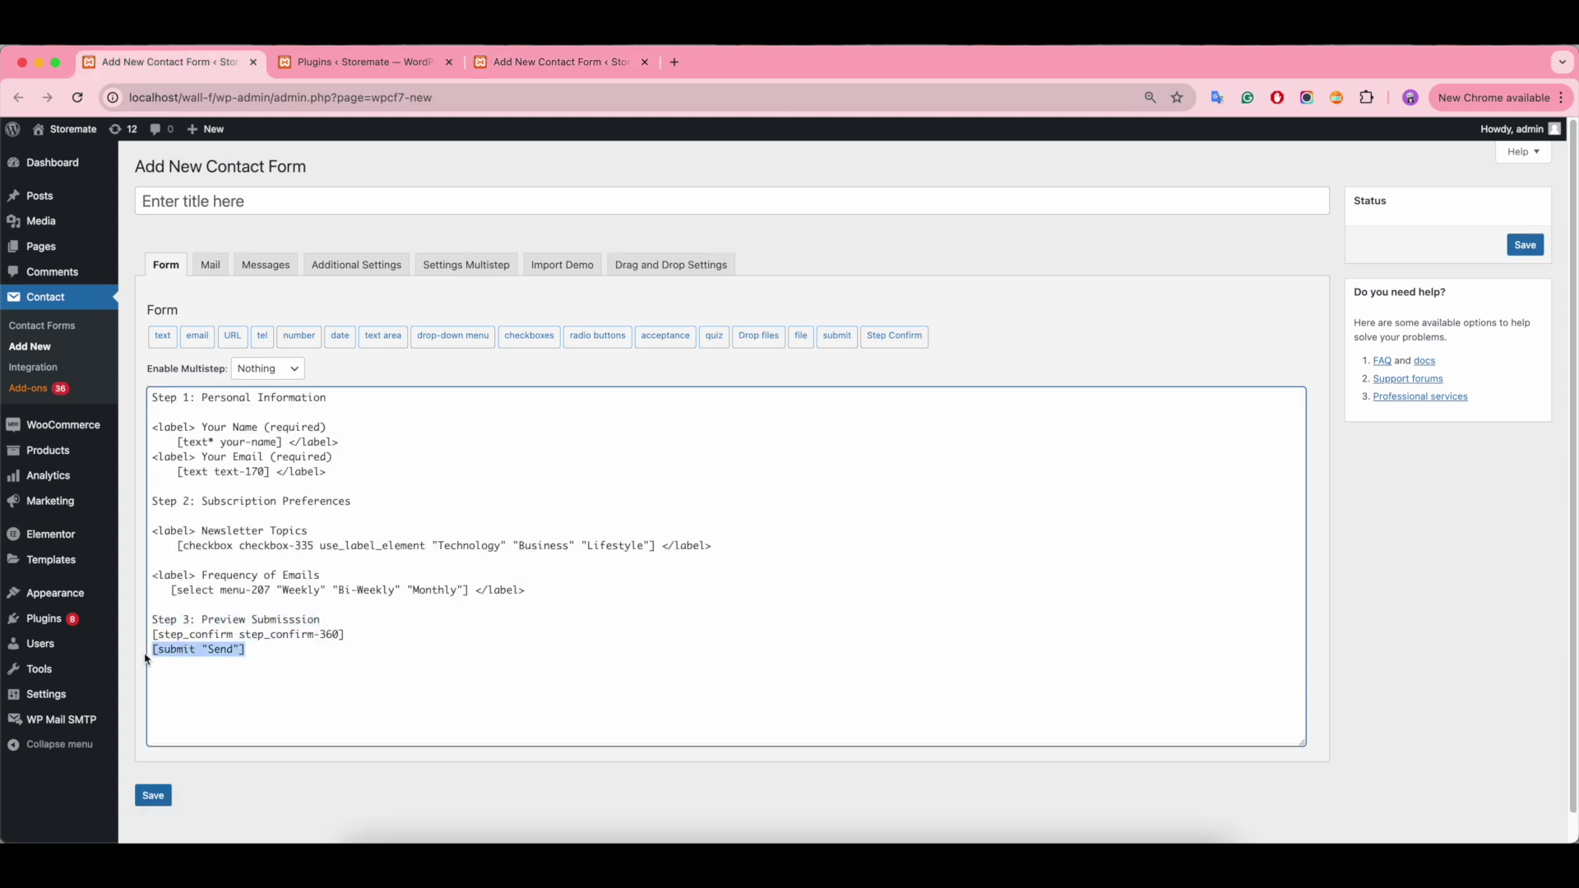
{"action": "key", "text": "ctrl+c"}
{"action": "left_click", "coordinate": [559, 62]}
{"action": "left_click", "coordinate": [203, 605]}
{"action": "key", "text": "ctrl+v"}
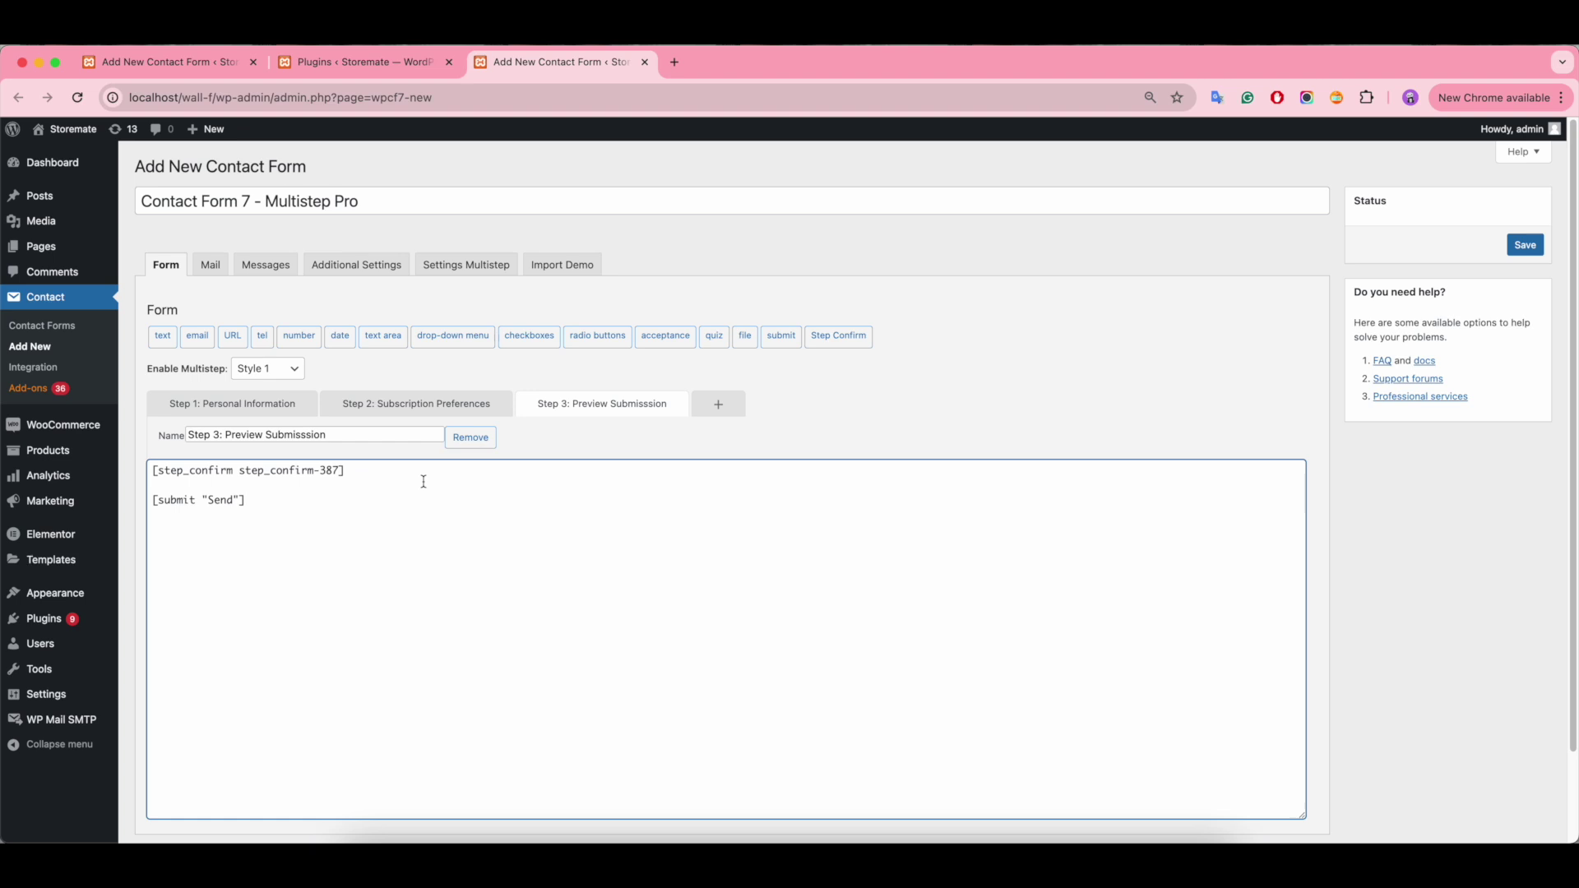
{"action": "left_click", "coordinate": [406, 403]}
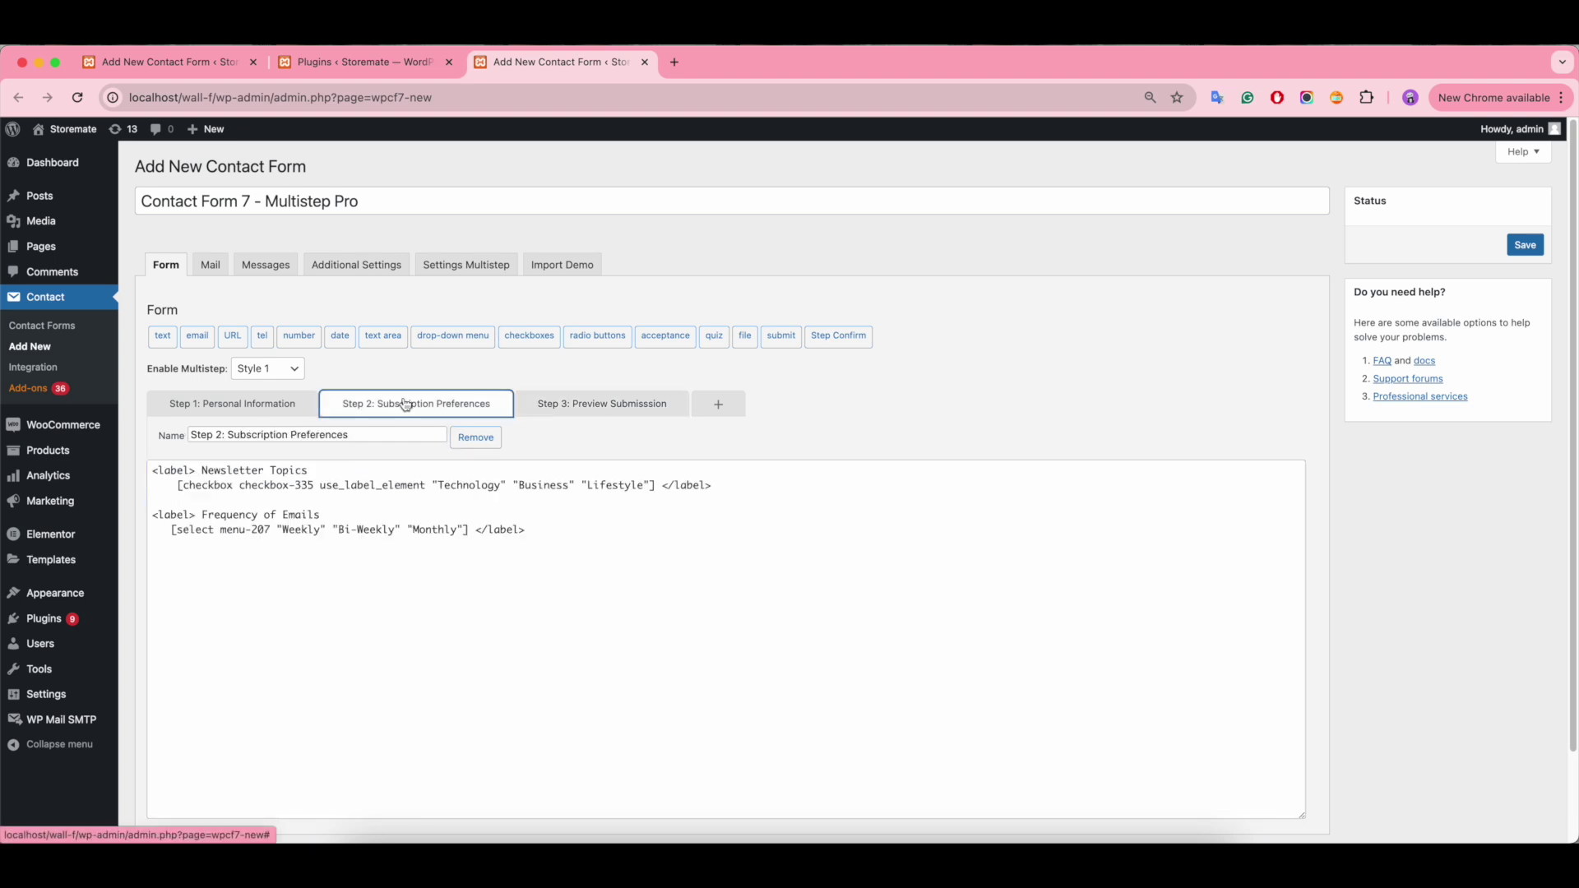
{"action": "left_click", "coordinate": [243, 411]}
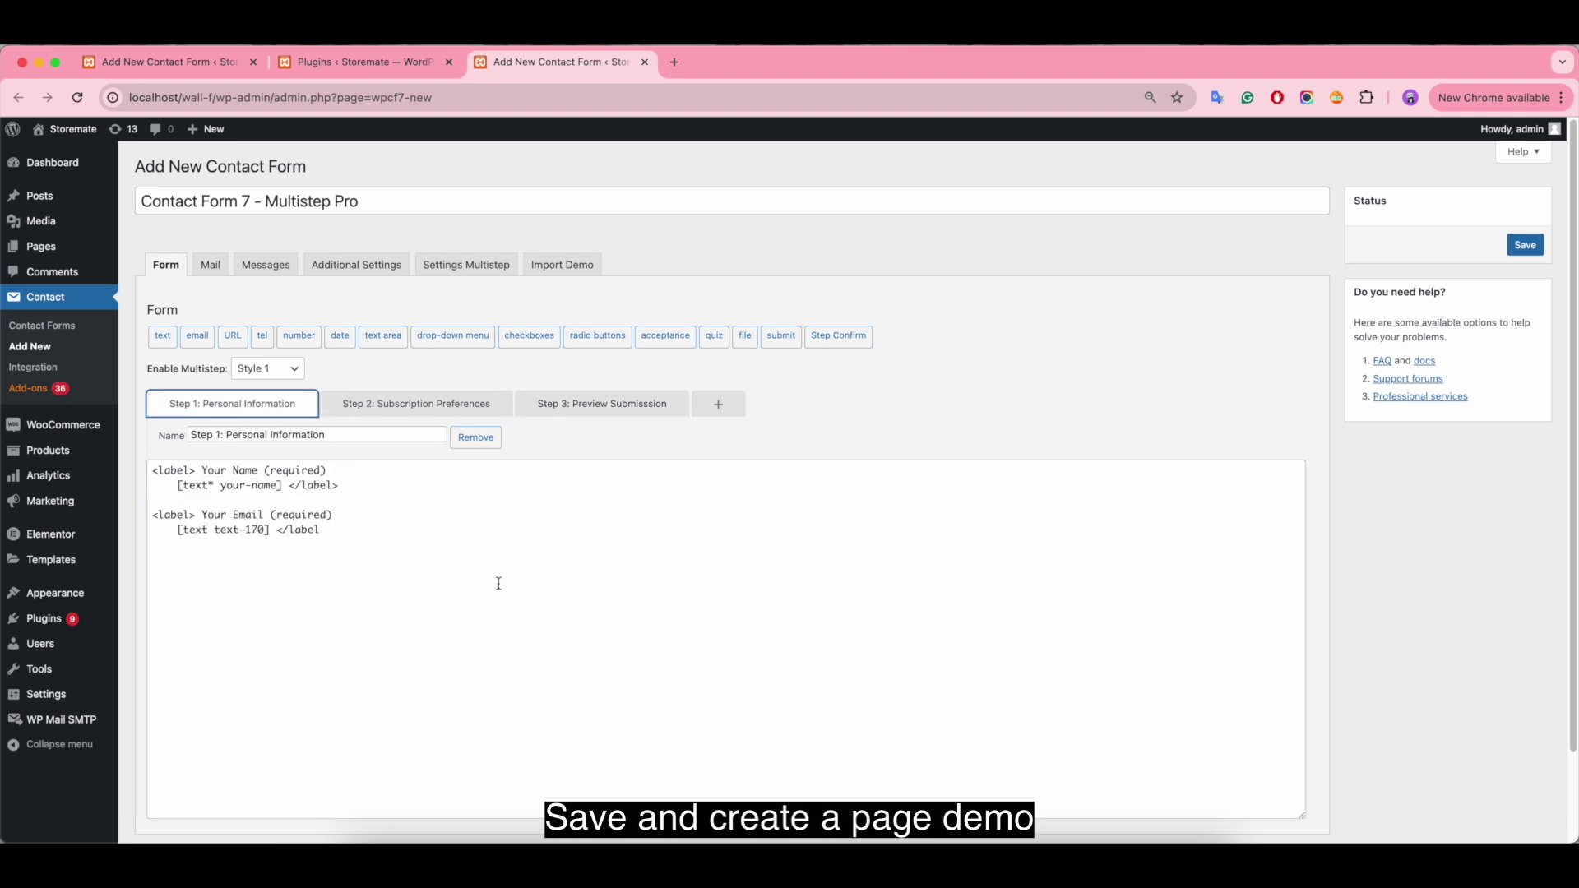
- Save the form and start a new page titled 'Demo Contact Form 7 - Multistep Form - Preview Submission'
{"action": "left_click", "coordinate": [1526, 245]}
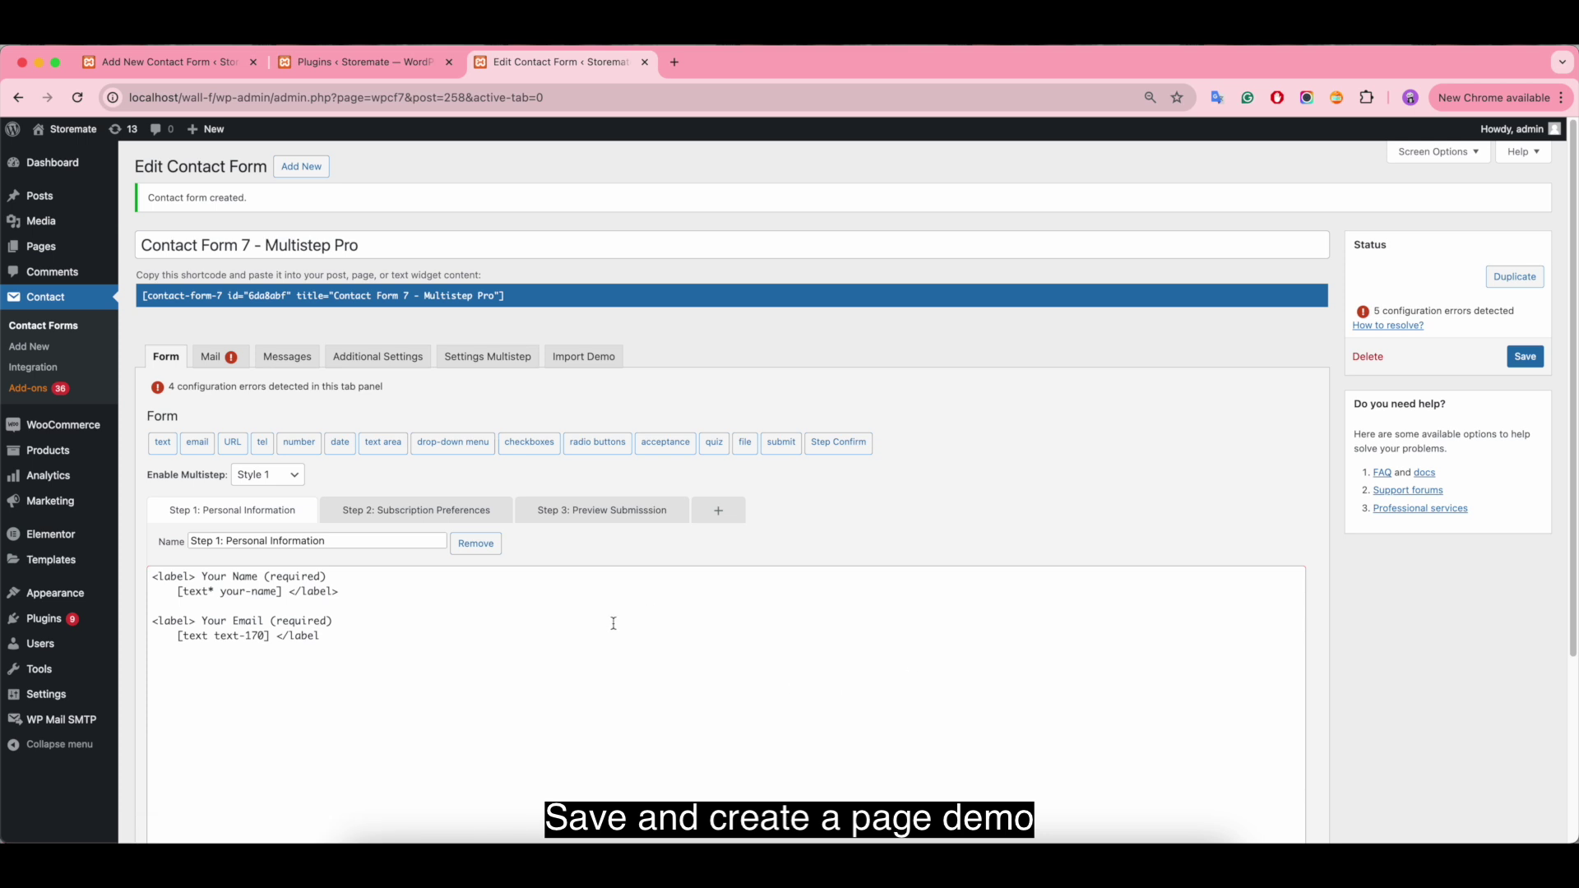
{"action": "mouse_move", "coordinate": [41, 245]}
{"action": "right_click", "coordinate": [141, 267]}
{"action": "left_click", "coordinate": [189, 268]}
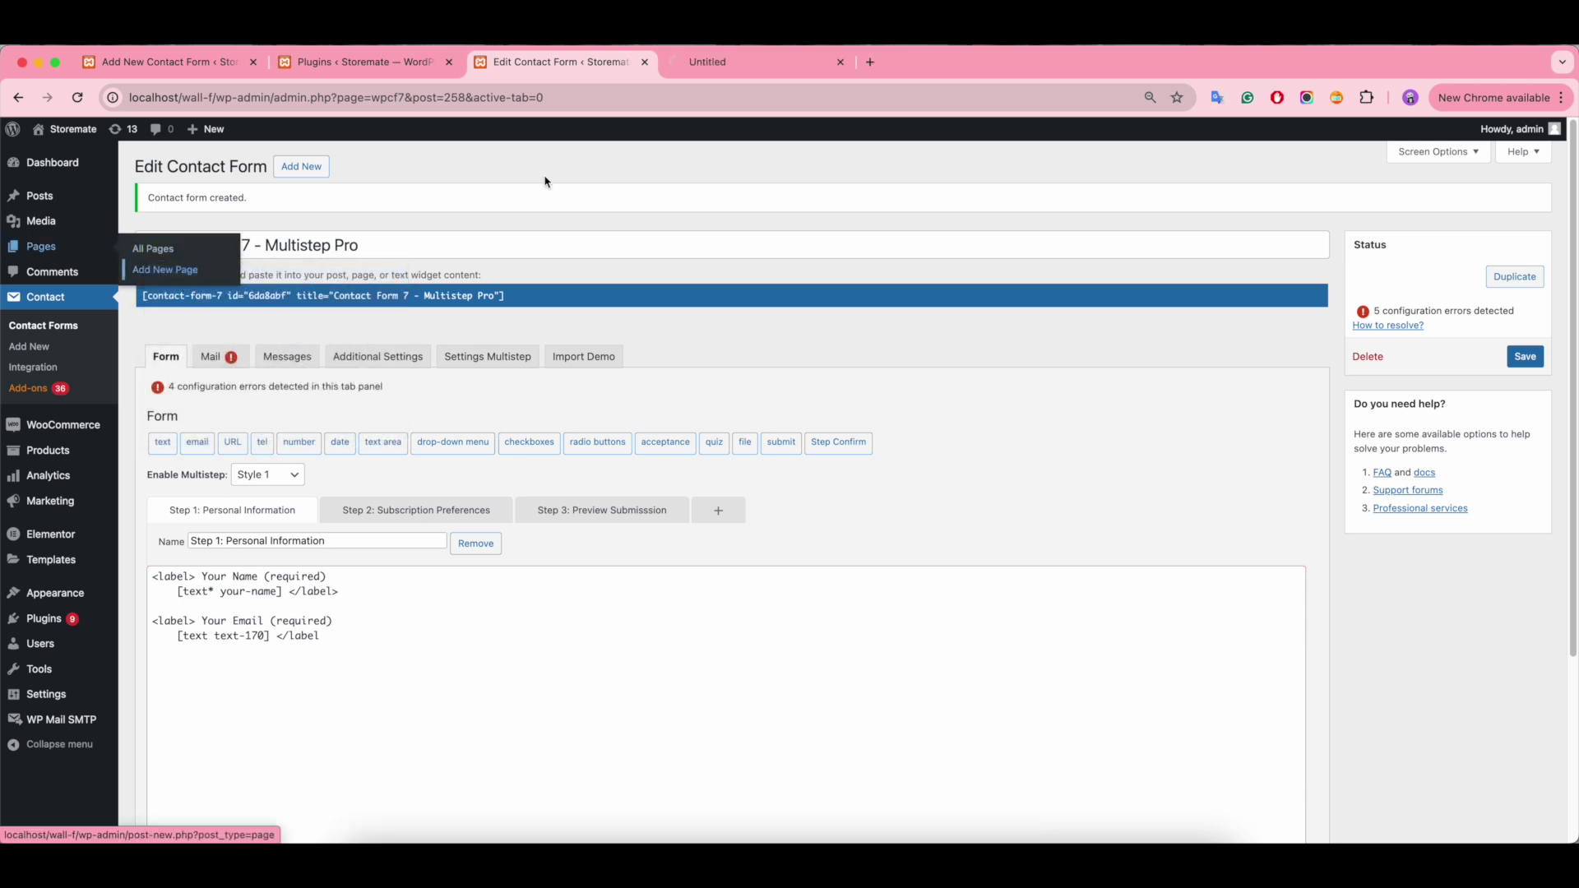
{"action": "left_click", "coordinate": [748, 61]}
{"action": "type", "text": "Demo Contac"}
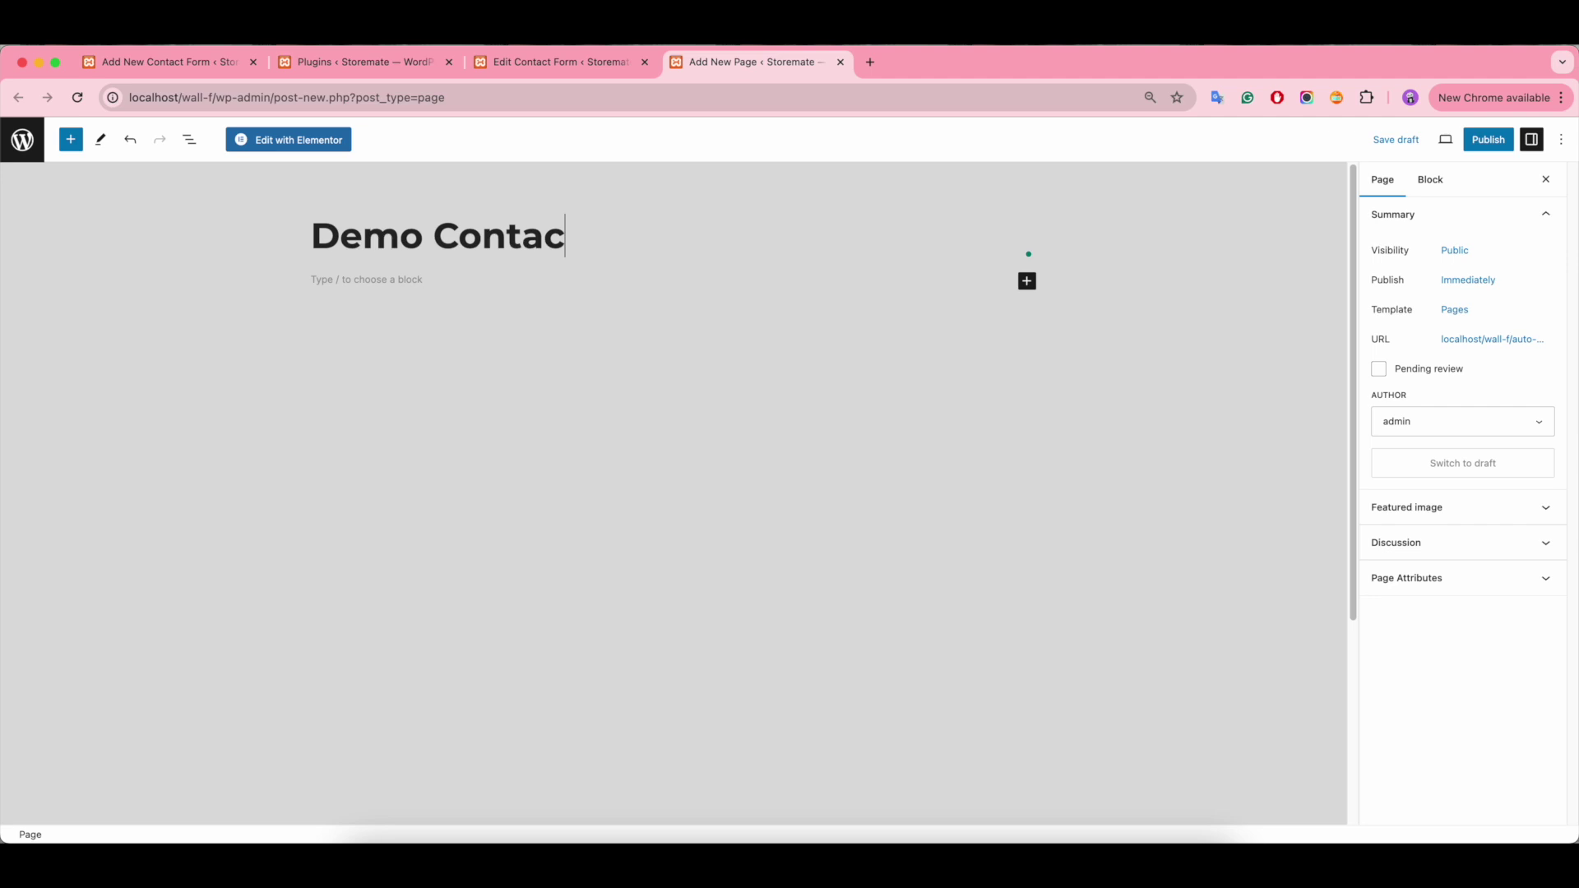
{"action": "type", "text": "t Form 7 - Mult"}
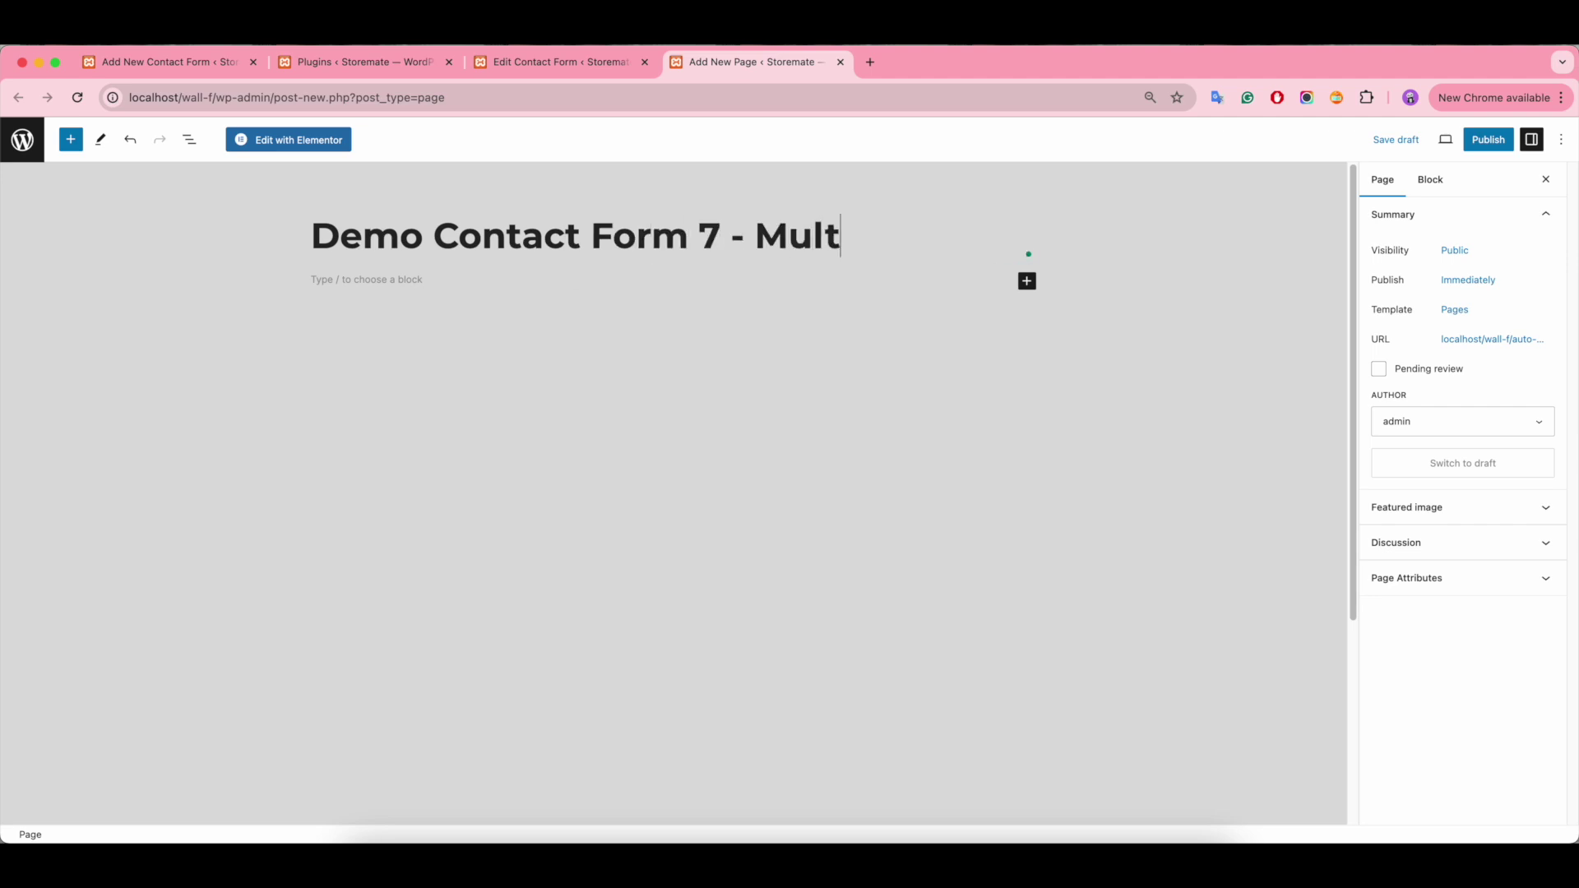
{"action": "type", "text": "istep Form - Prev"}
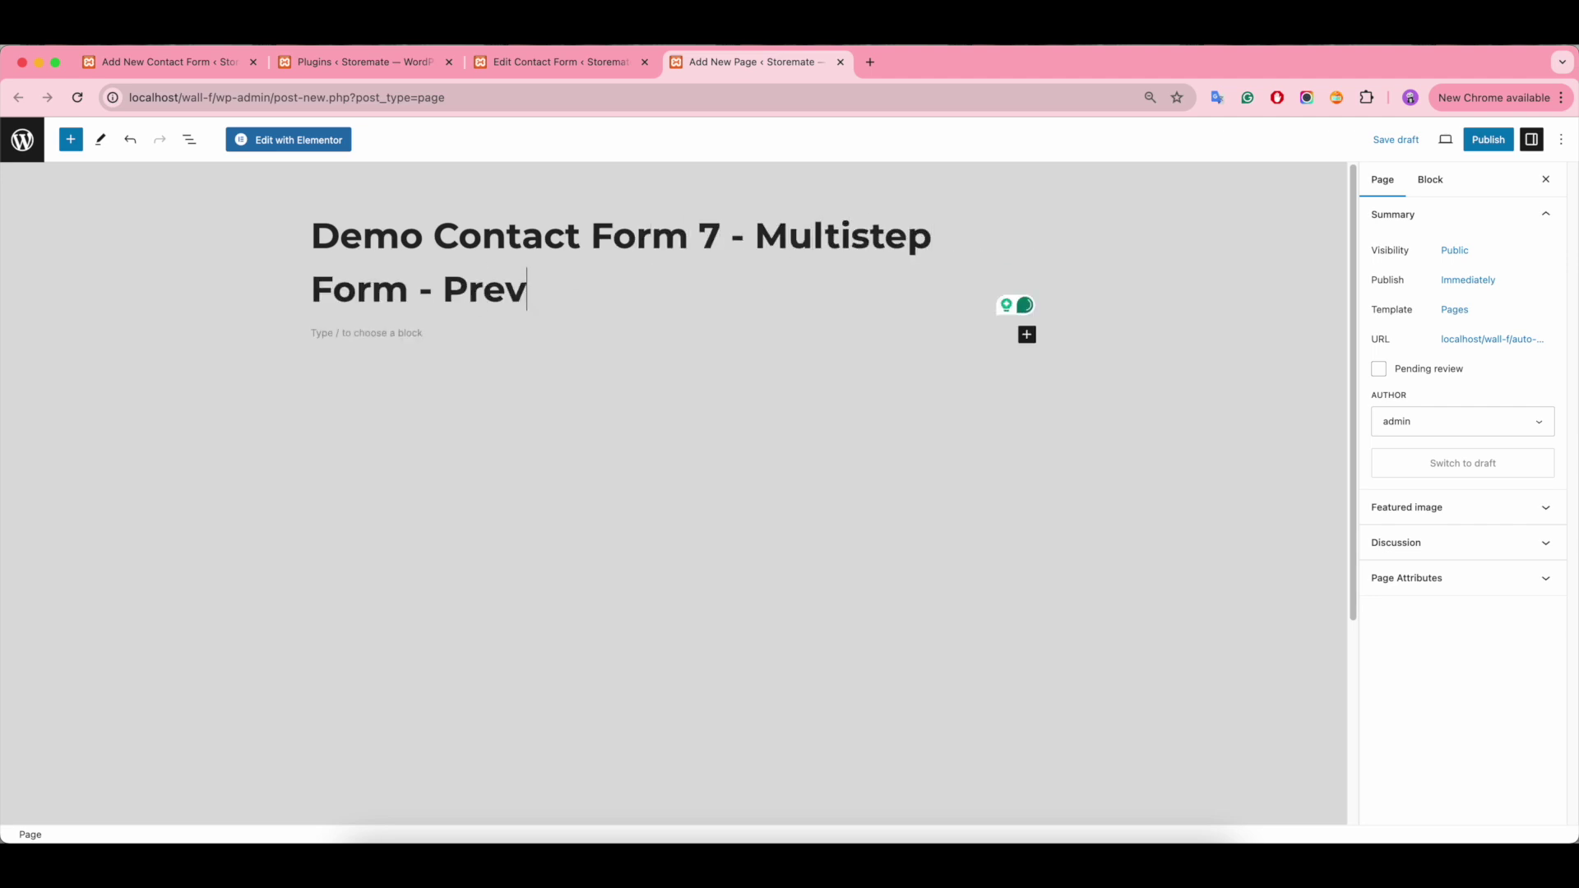
{"action": "type", "text": "iew Submission"}
- Embed the Contact Form 7 - Multistep Pro form in a block, publish the page, and view it
{"action": "left_click", "coordinate": [577, 322]}
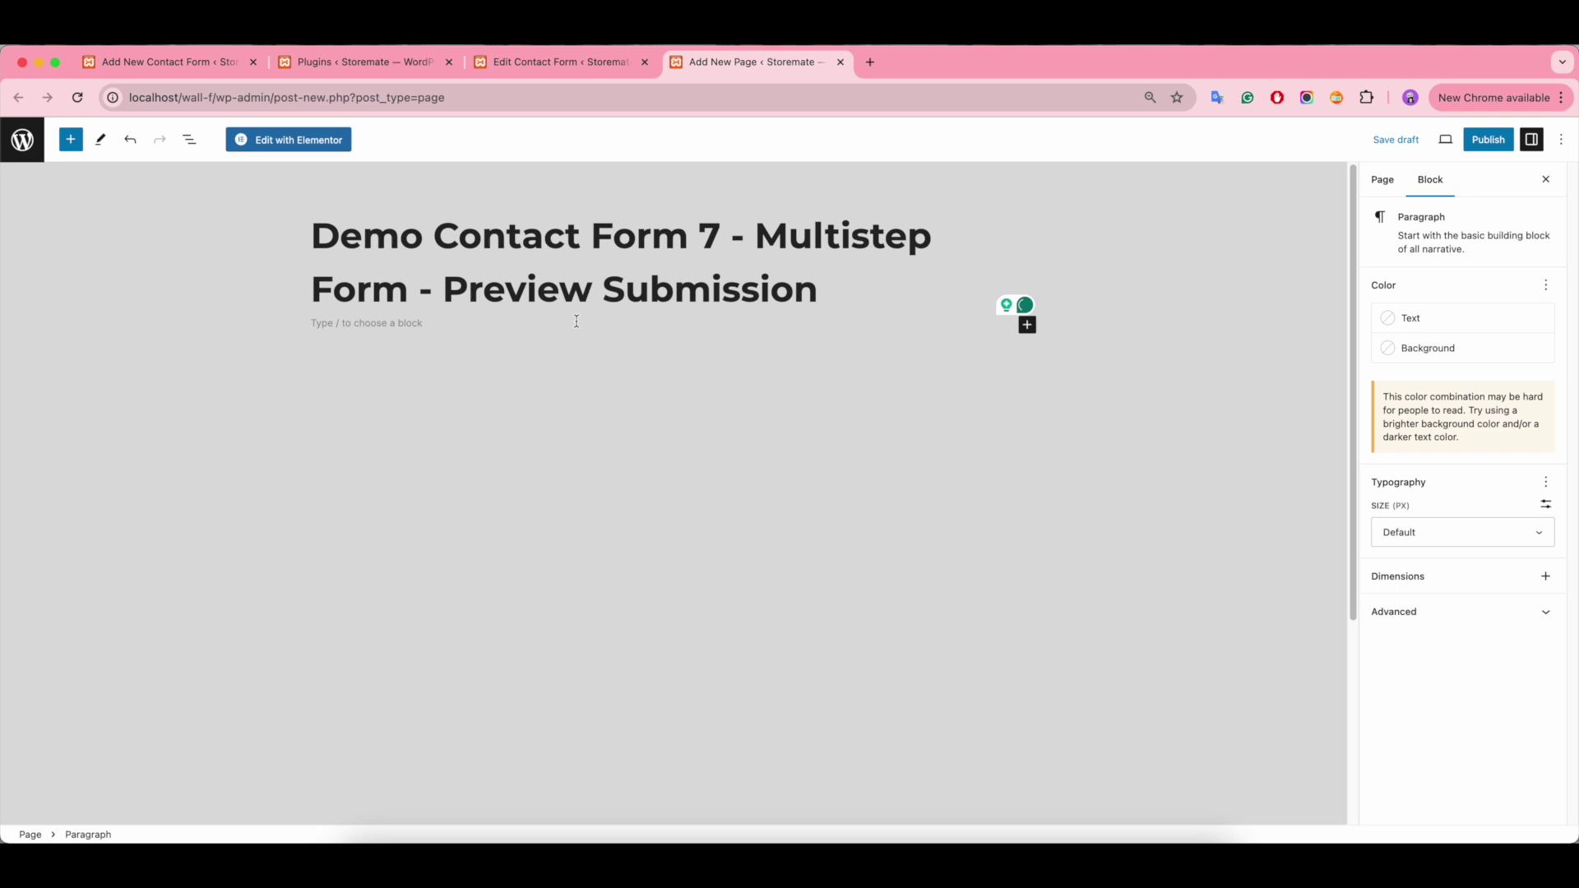
{"action": "left_click", "coordinate": [1027, 325]}
{"action": "left_click", "coordinate": [1146, 436]}
{"action": "left_click", "coordinate": [403, 377]}
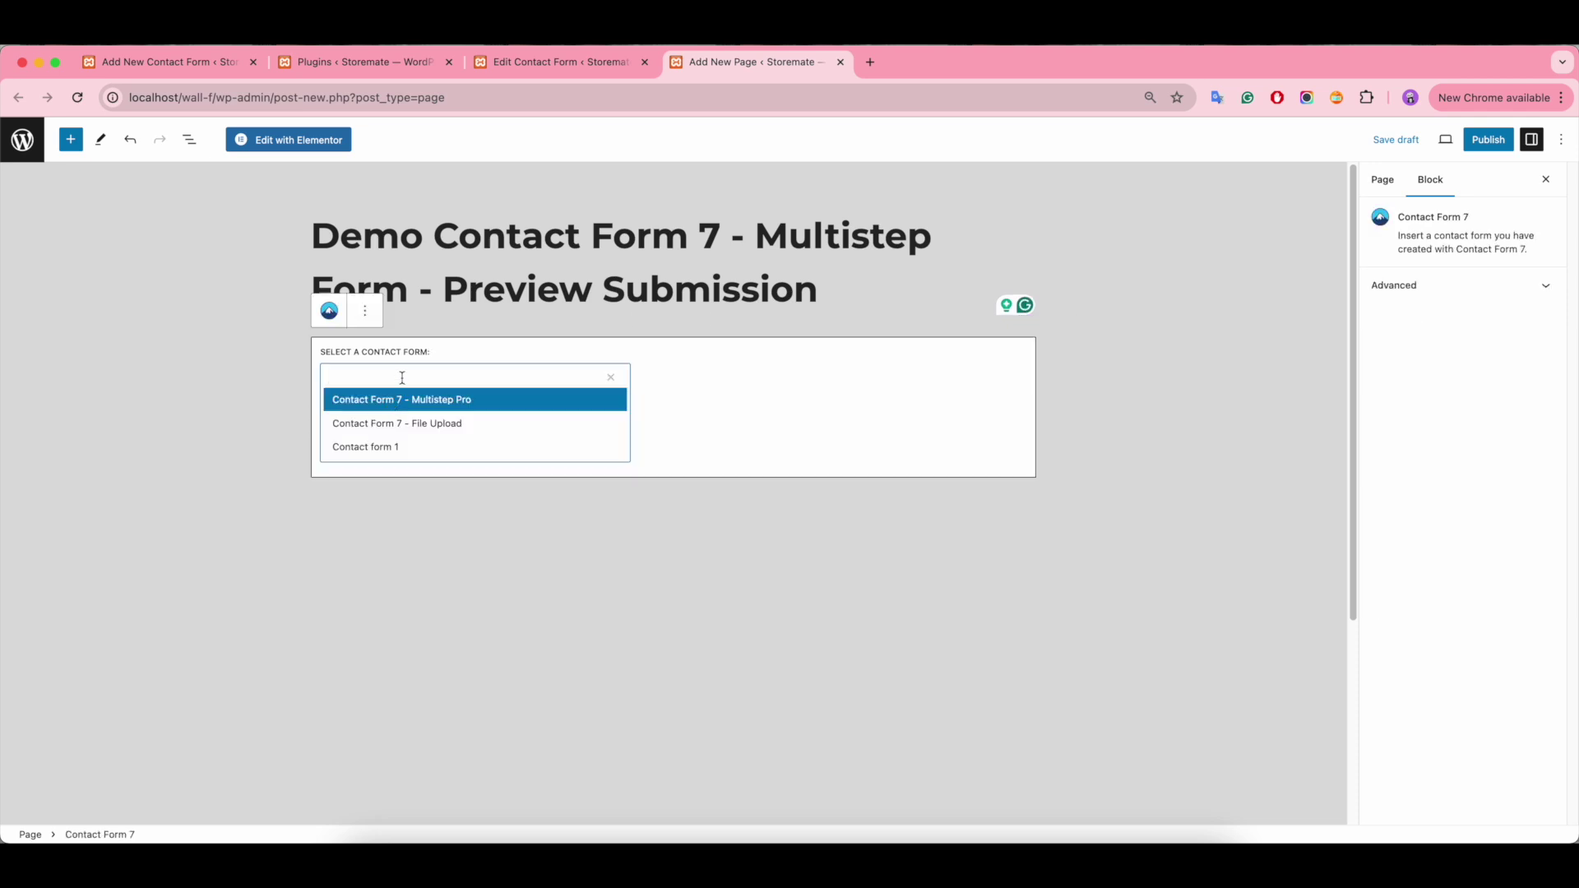
{"action": "left_click", "coordinate": [479, 402]}
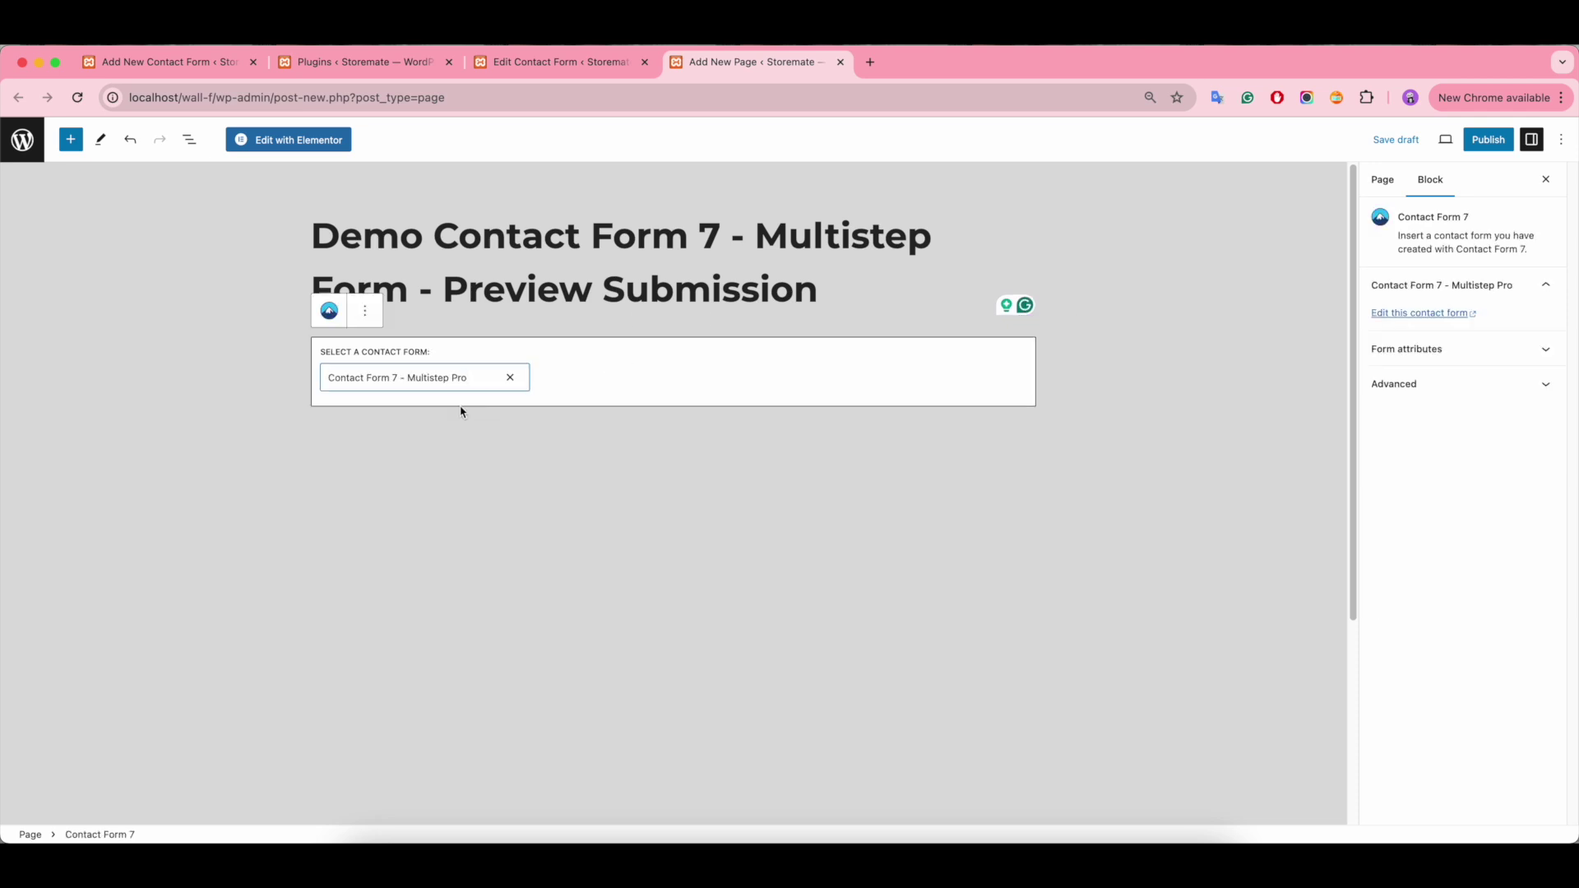
{"action": "left_click", "coordinate": [1489, 139]}
{"action": "left_click", "coordinate": [1428, 141]}
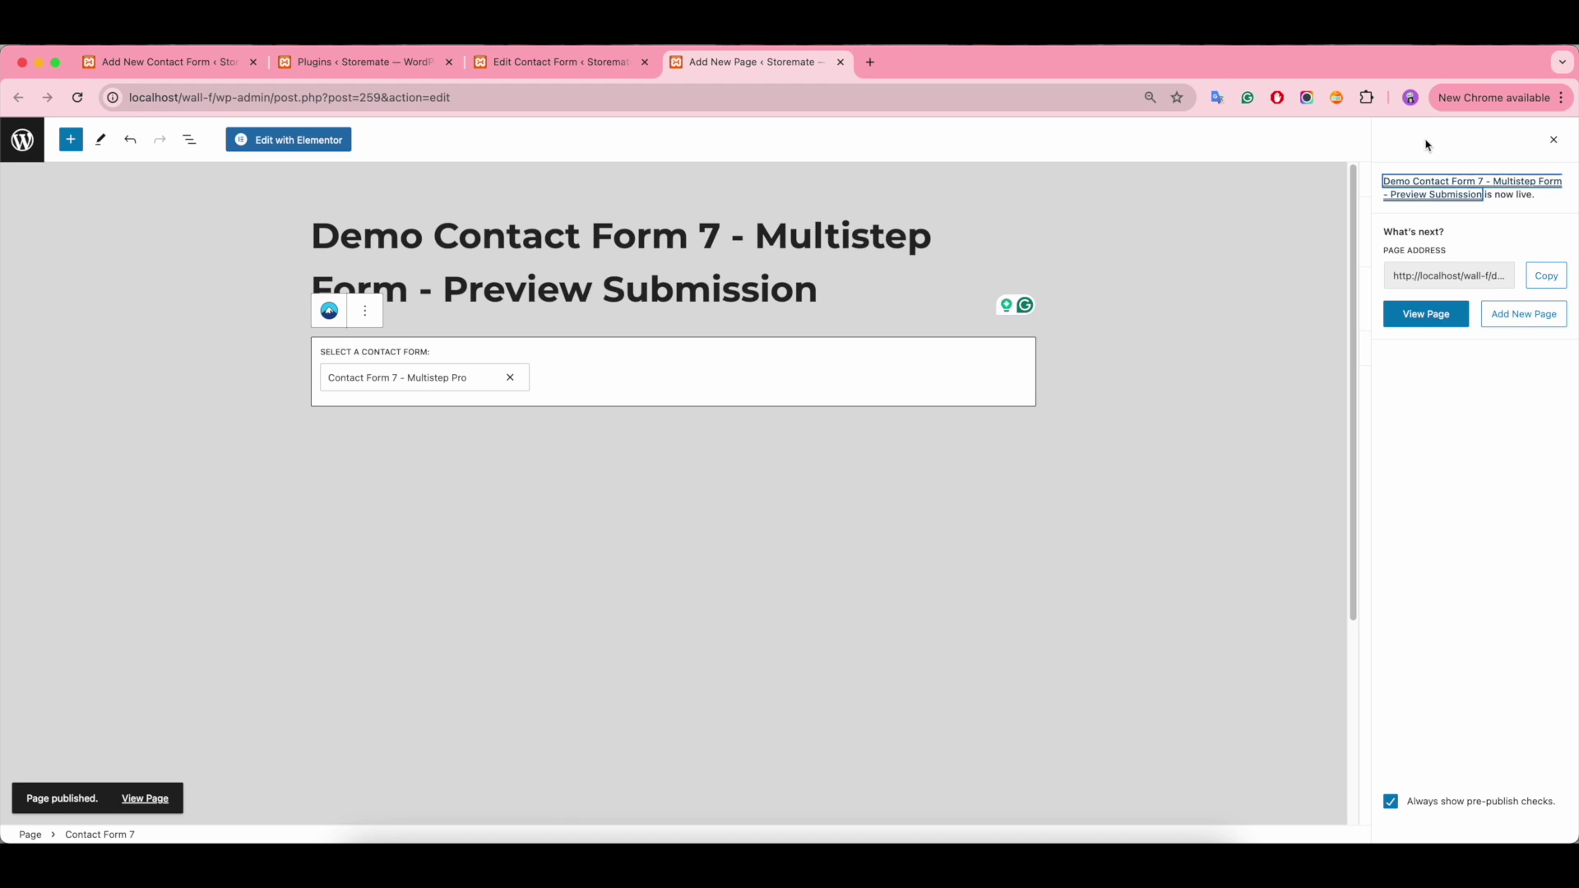
{"action": "left_click", "coordinate": [1425, 315]}
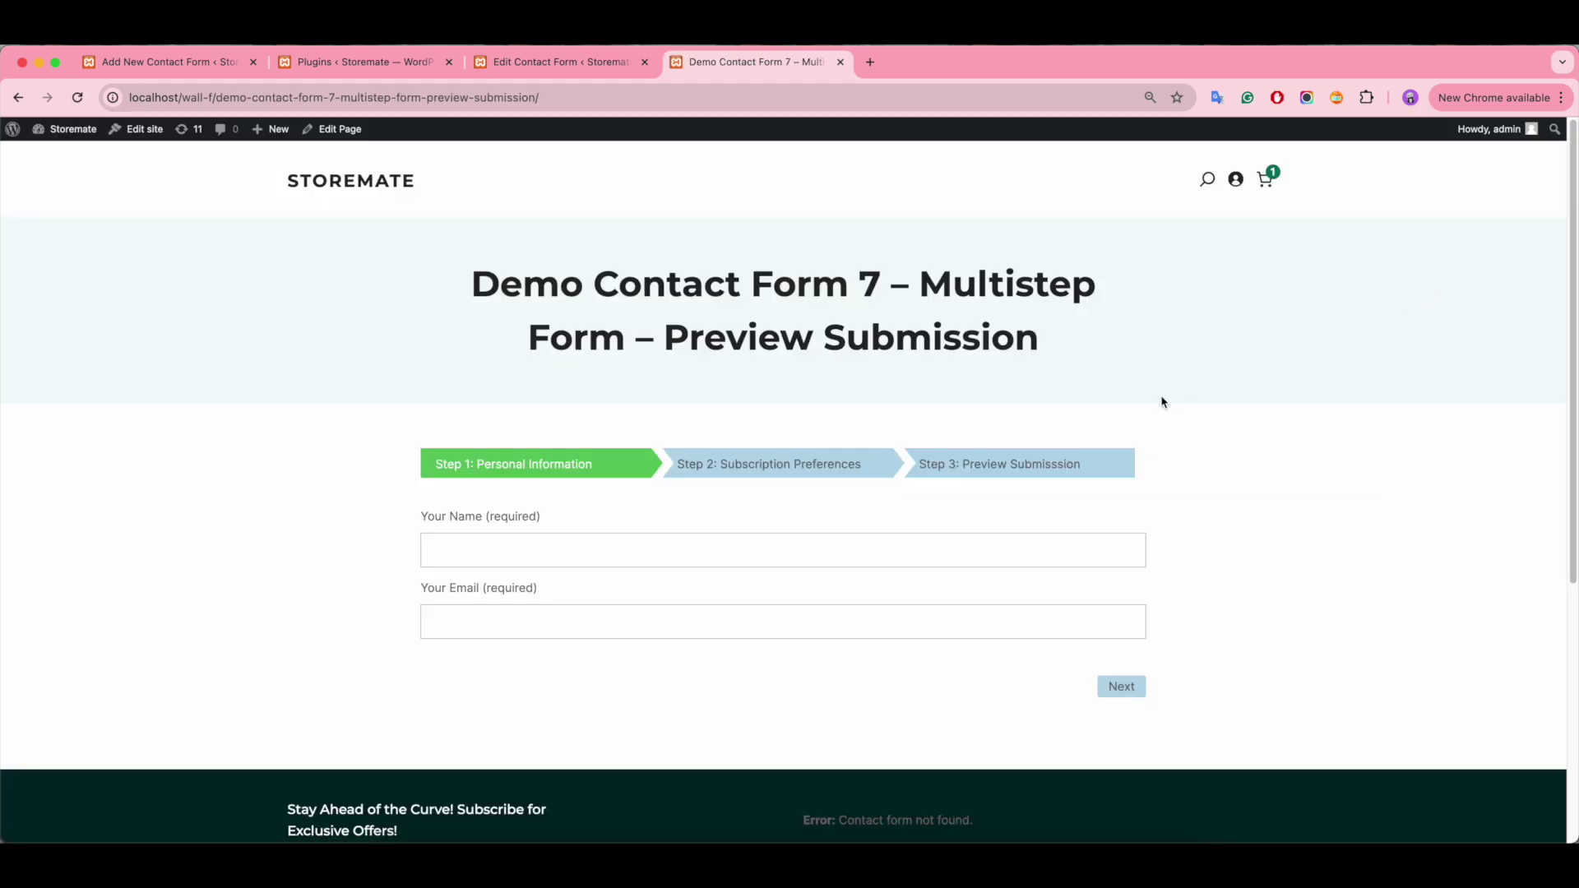
{"action": "left_click", "coordinate": [596, 547]}
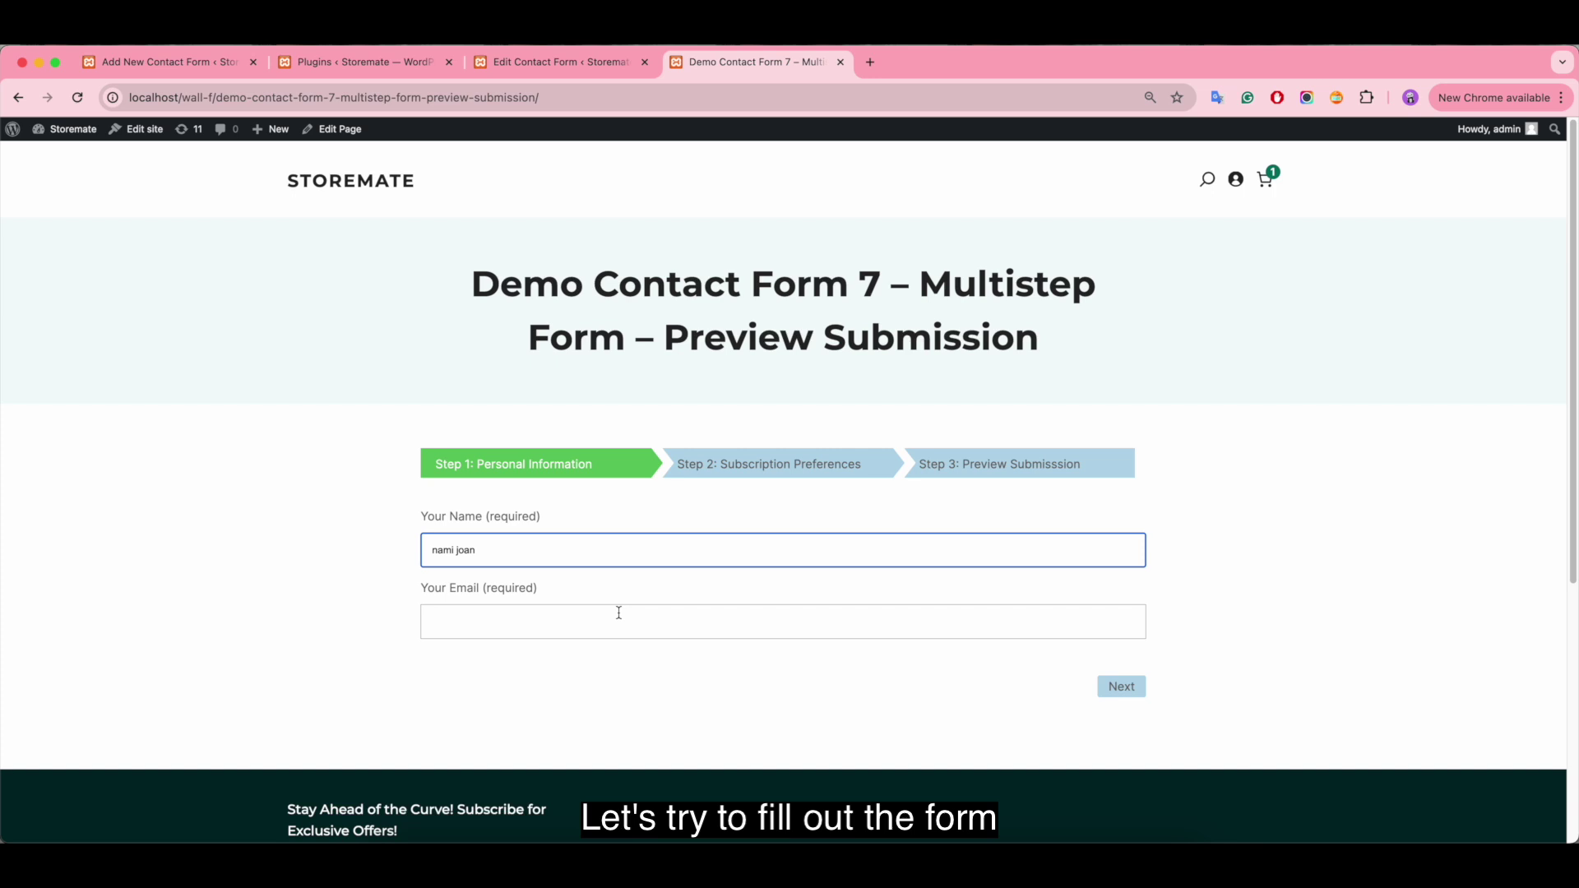
{"action": "left_click", "coordinate": [538, 628]}
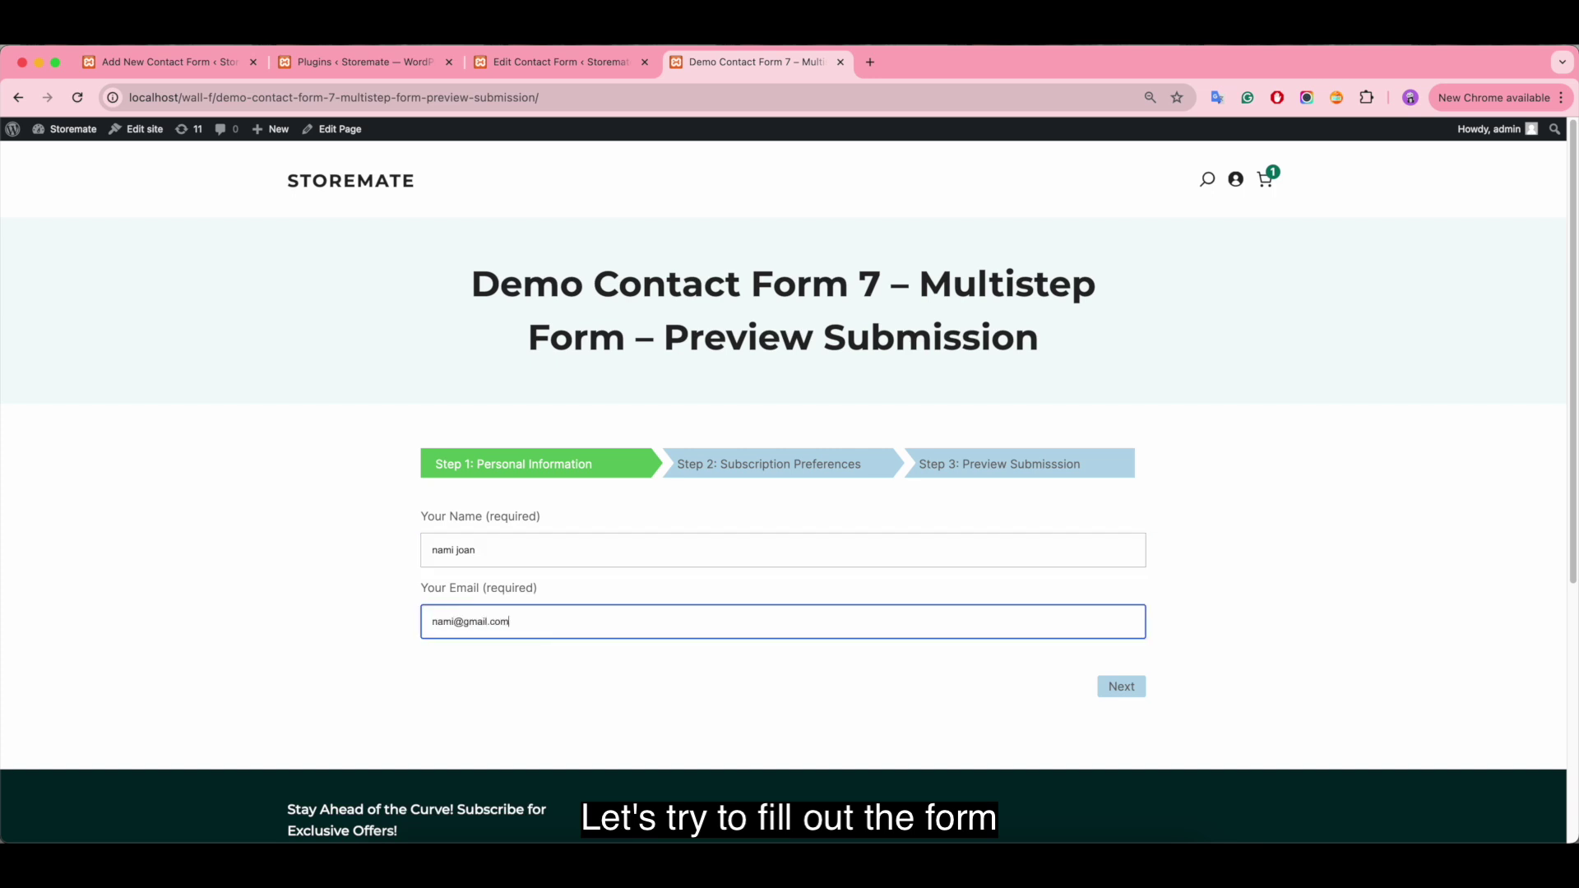
{"action": "left_click", "coordinate": [1111, 686]}
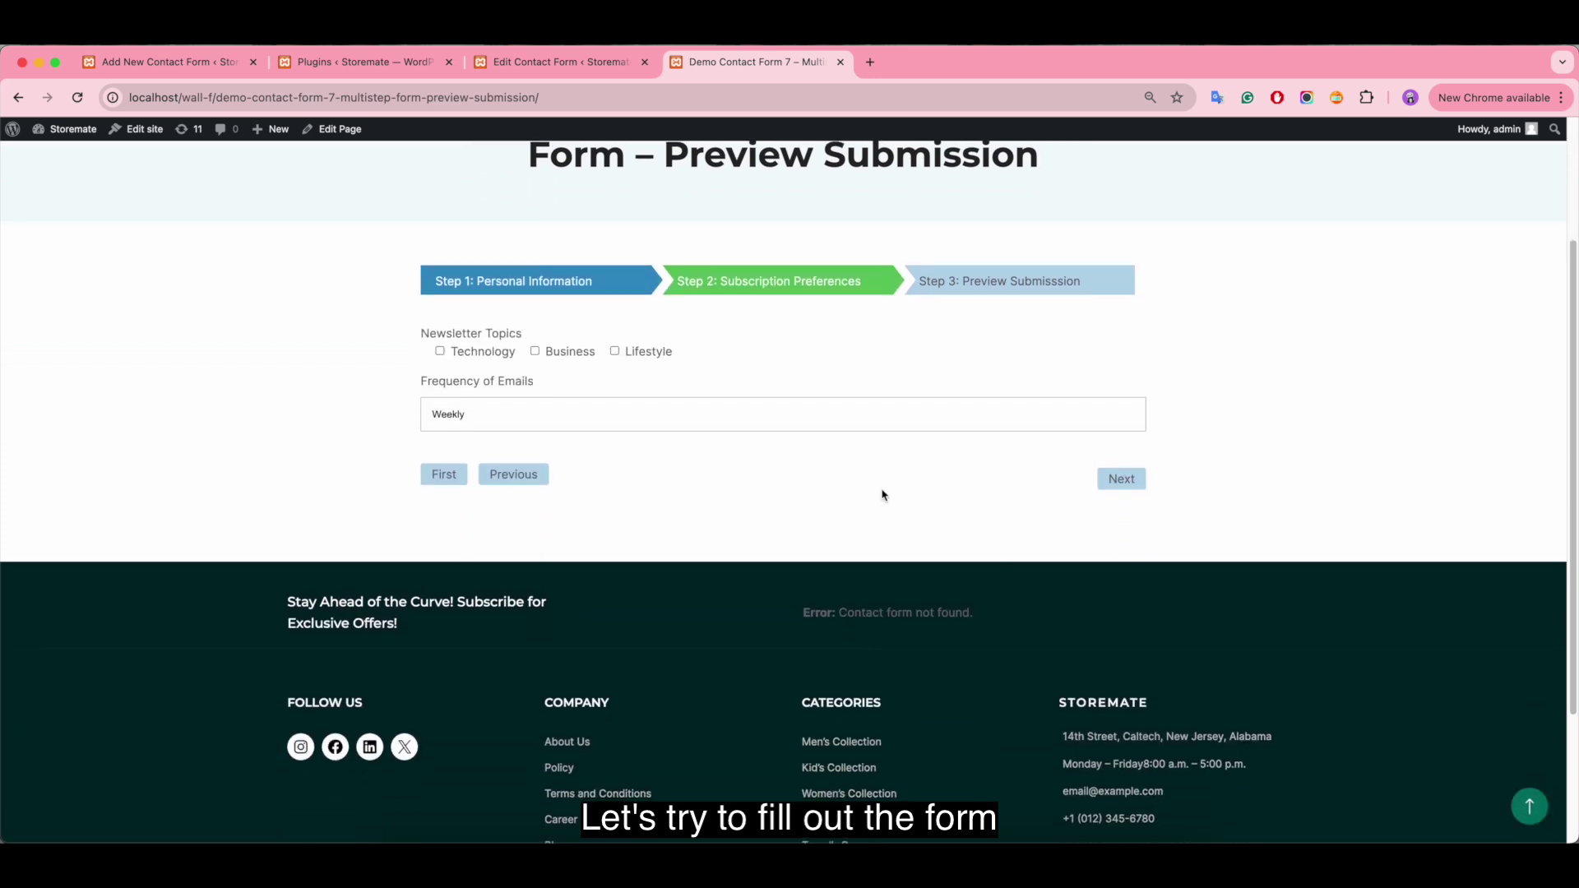
- Tick Technology and Business, pick Bi-Weekly, reach the preview, and return to the form editor
{"action": "left_click", "coordinate": [440, 377]}
{"action": "left_click", "coordinate": [535, 377]}
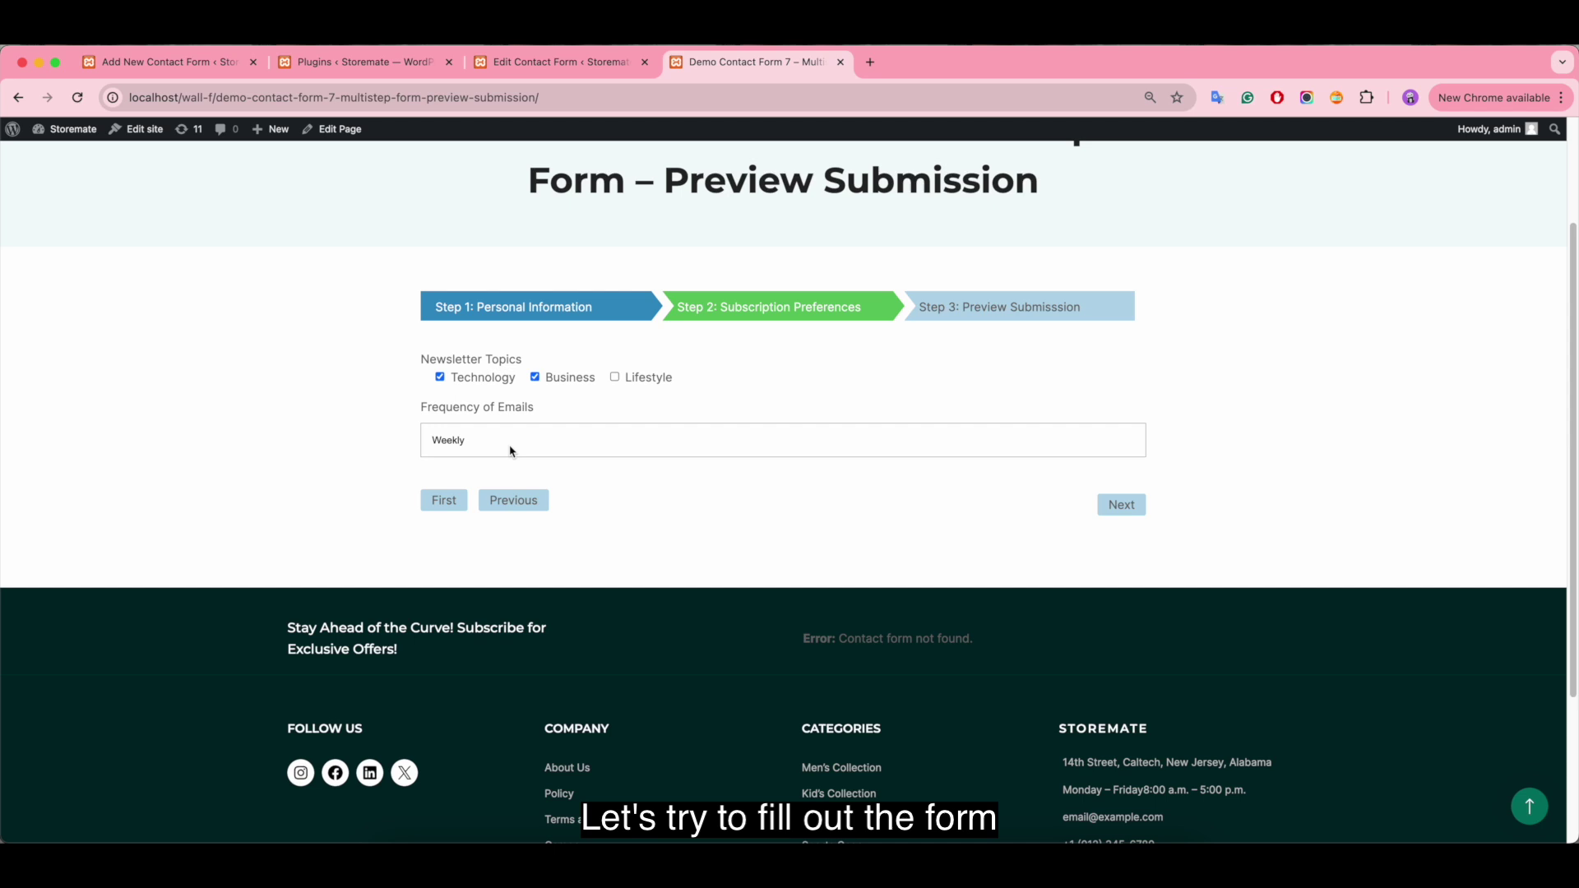
{"action": "left_click", "coordinate": [510, 451]}
{"action": "left_click", "coordinate": [1127, 510]}
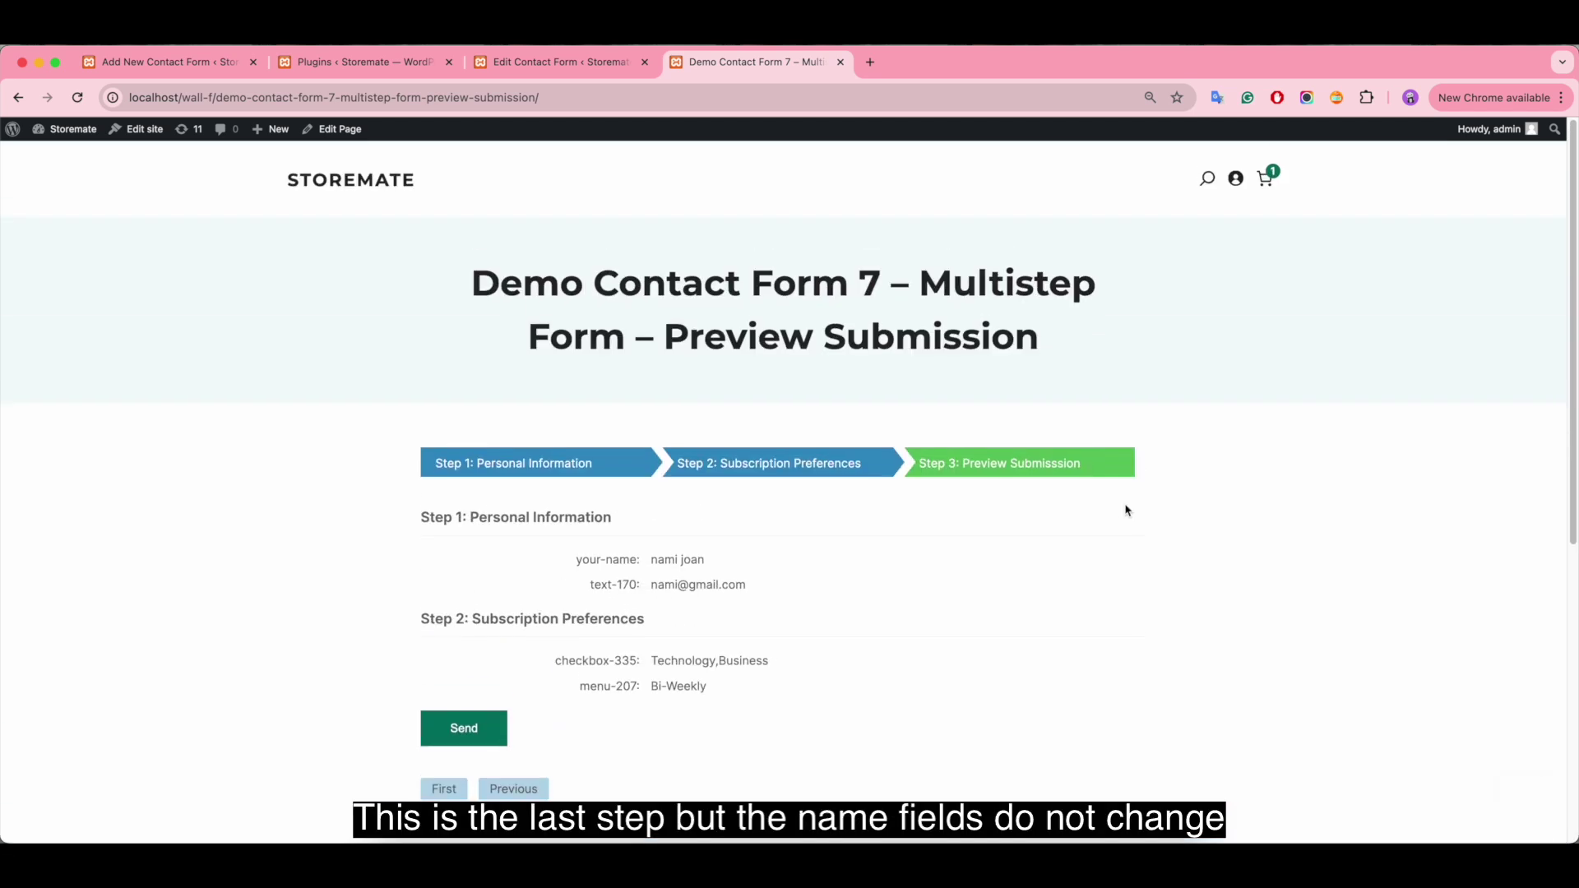
{"action": "scroll", "coordinate": [1082, 589], "scroll_direction": "down", "scroll_amount": 2}
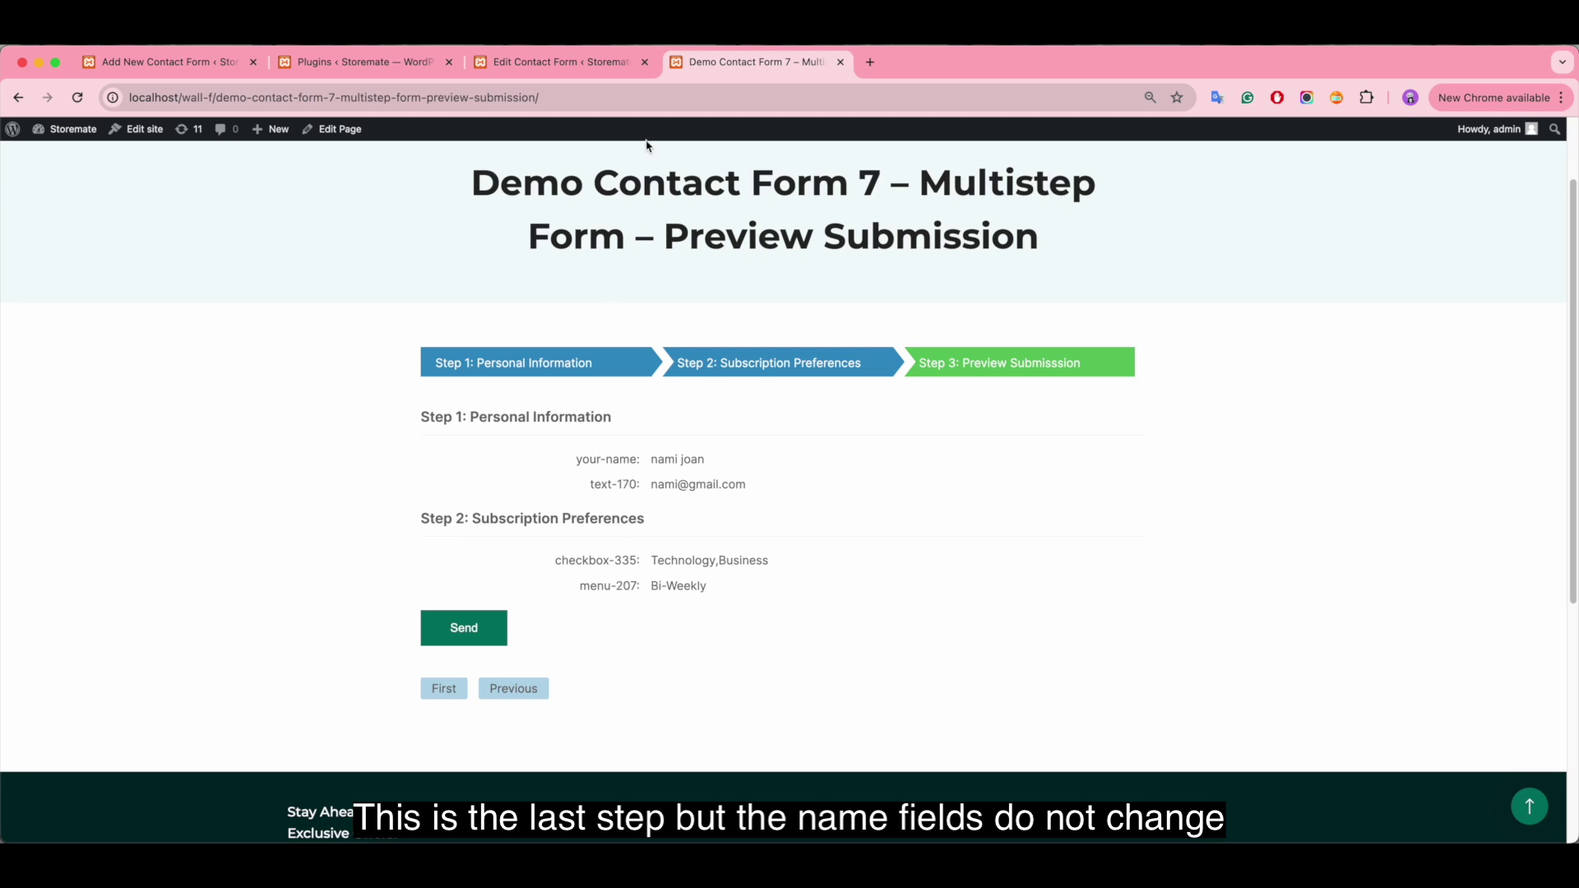
{"action": "left_click", "coordinate": [559, 63]}
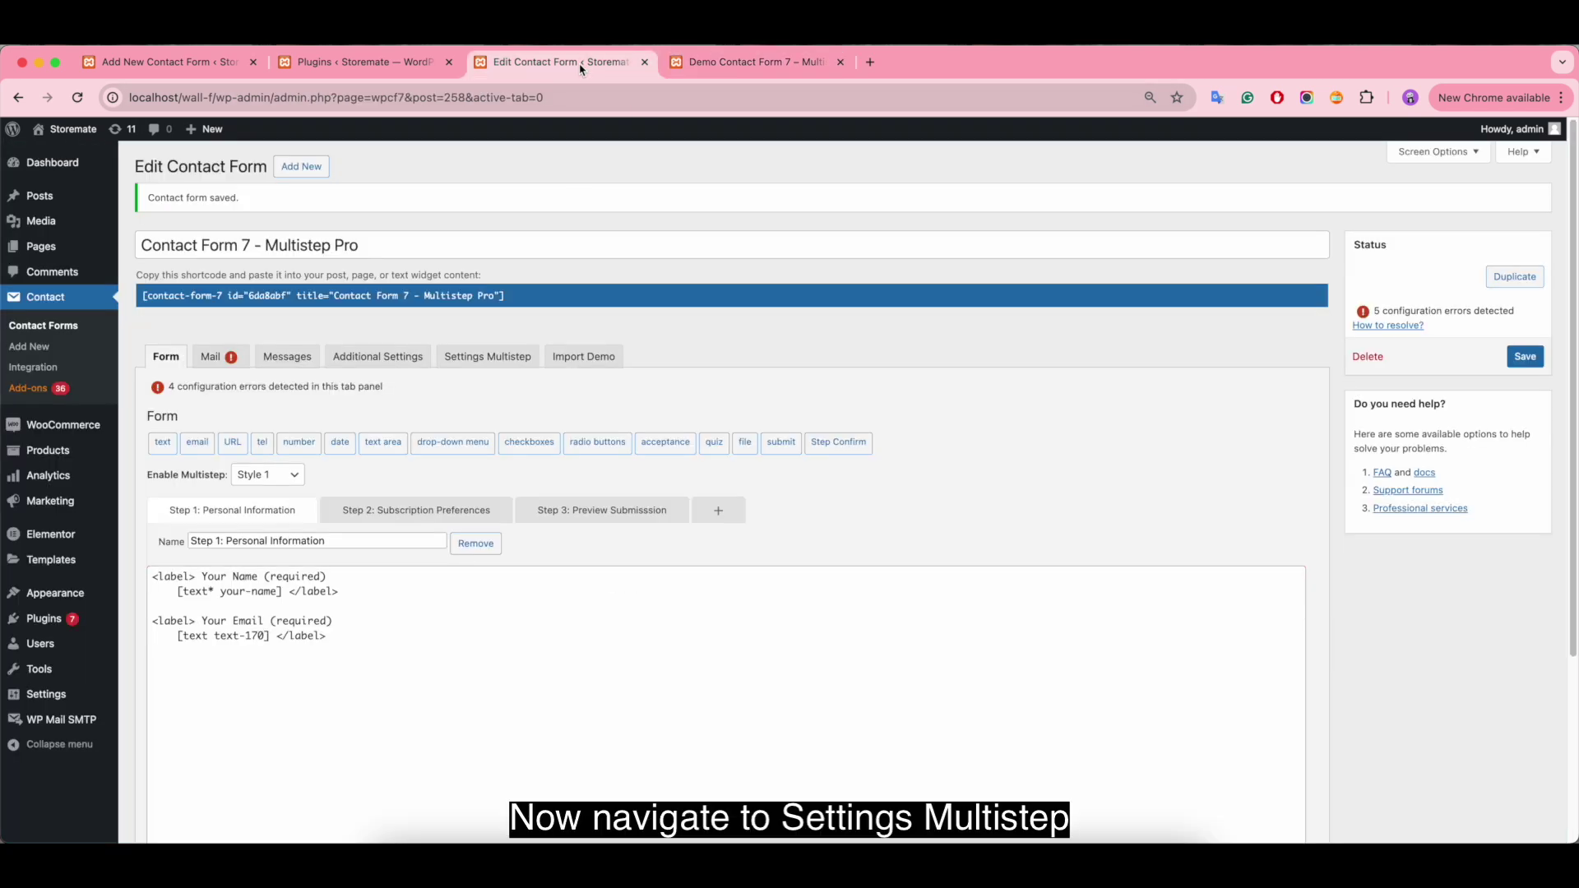
- In Multistep settings, fill the your-name and text-170 confirm labels with Your Name and Your Email
{"action": "left_click", "coordinate": [625, 512]}
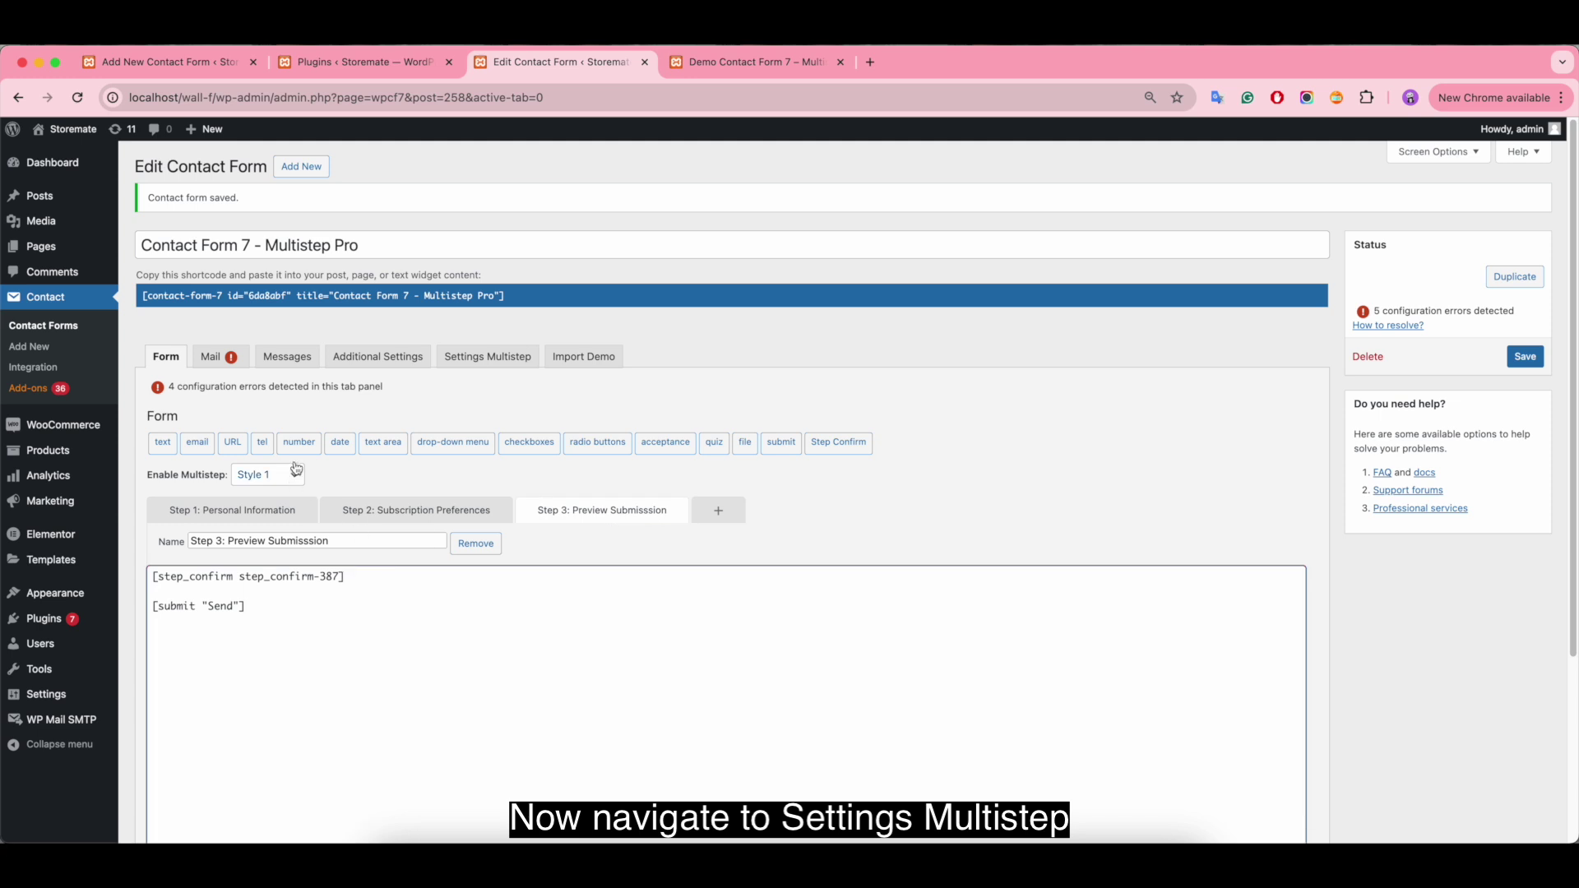
{"action": "left_click", "coordinate": [489, 364]}
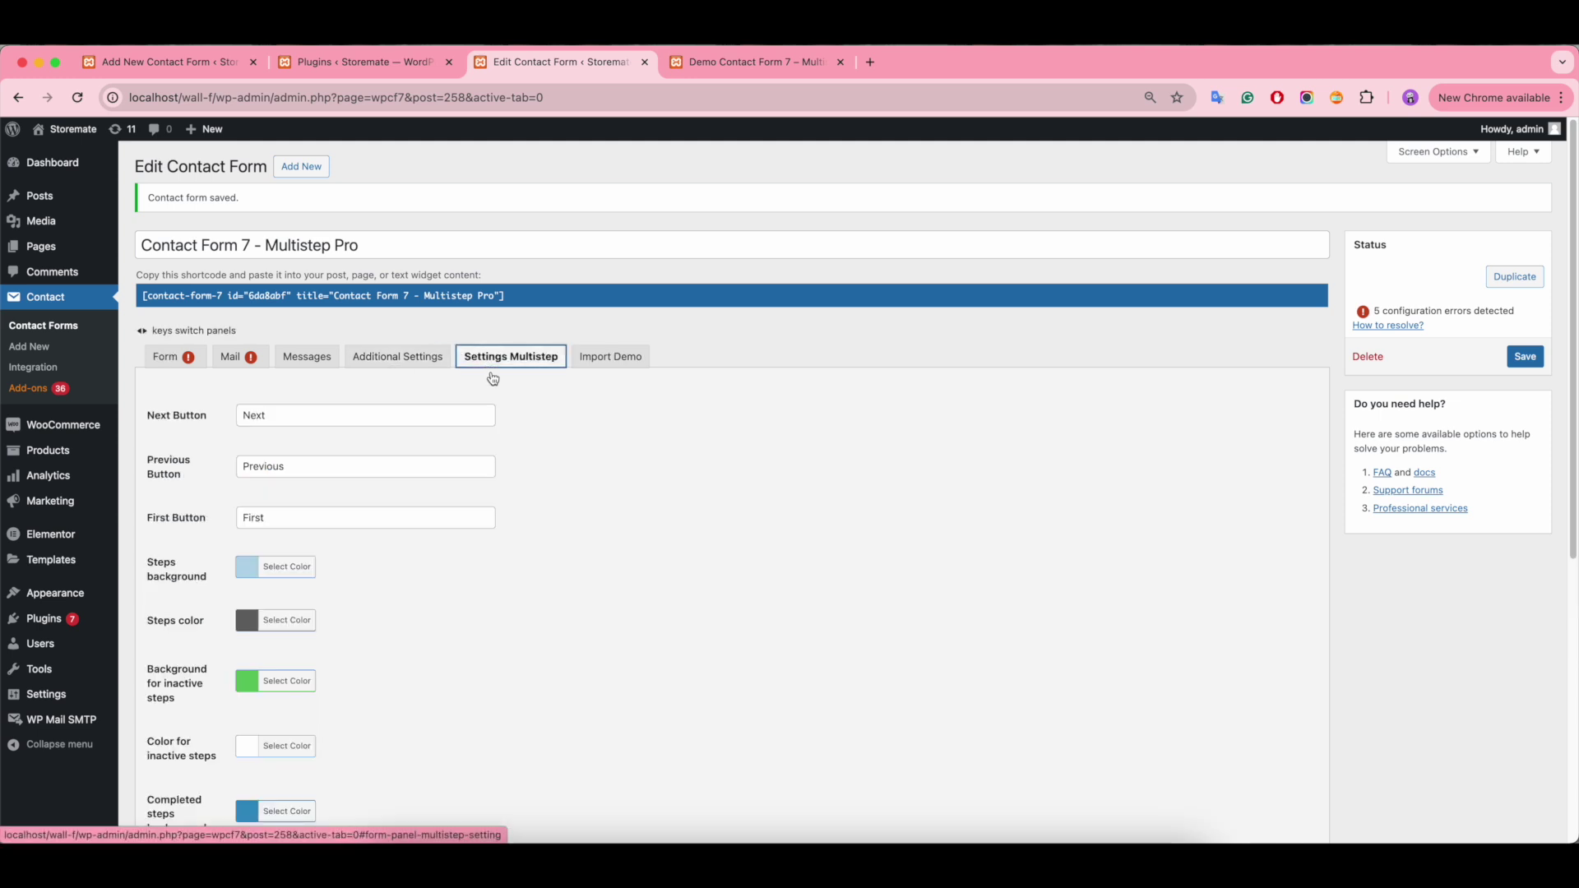
{"action": "scroll", "coordinate": [650, 583], "scroll_direction": "down", "scroll_amount": 5}
{"action": "left_click", "coordinate": [317, 506]}
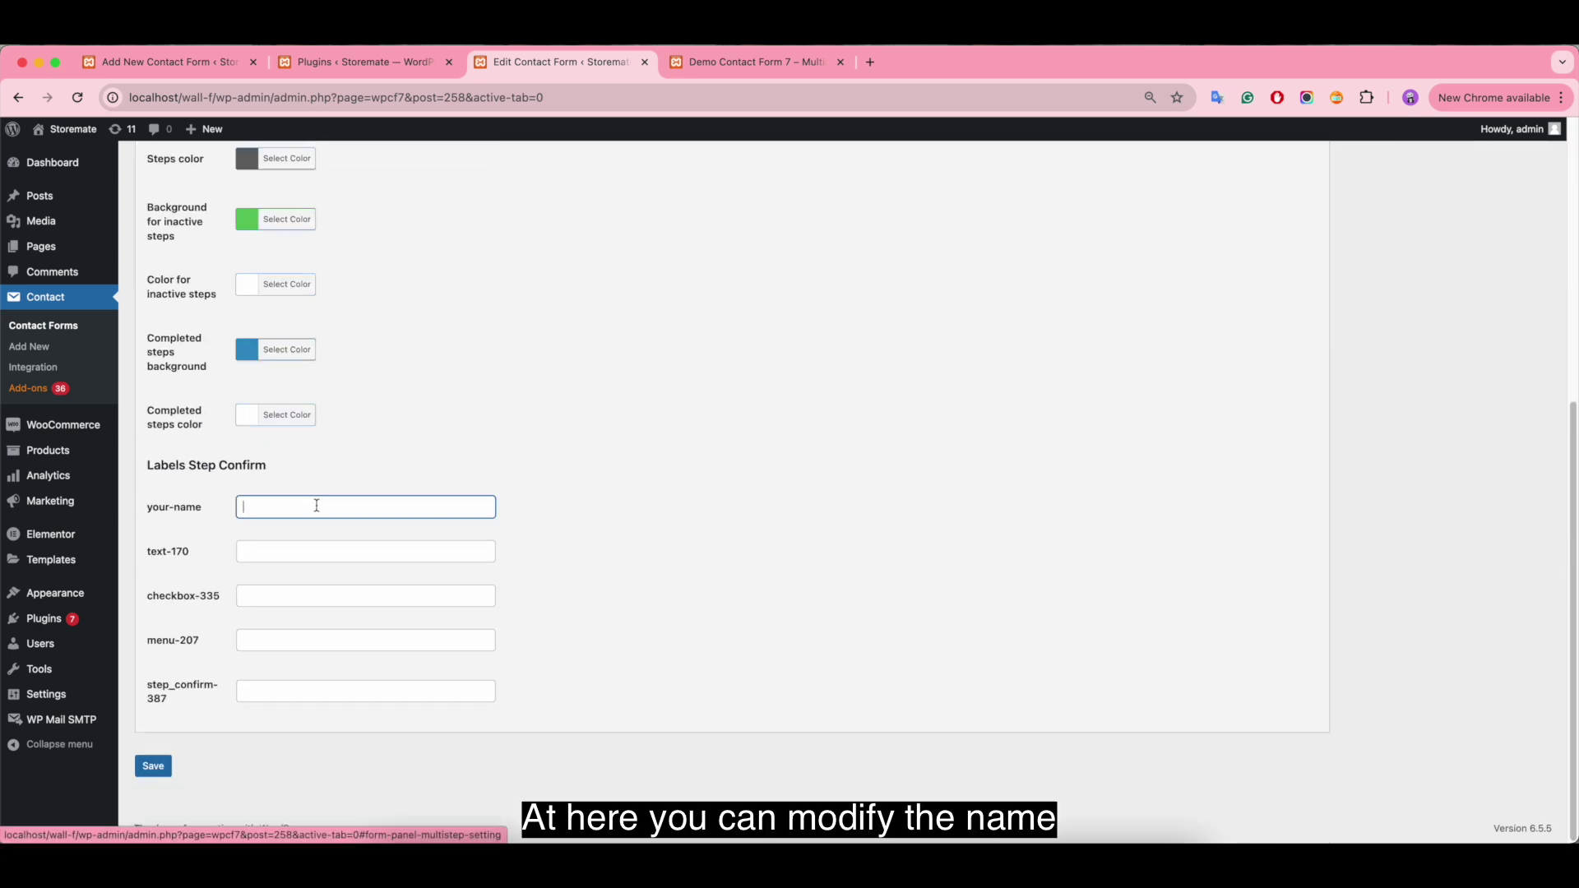
{"action": "type", "text": "Your Name"}
{"action": "left_click", "coordinate": [274, 551]}
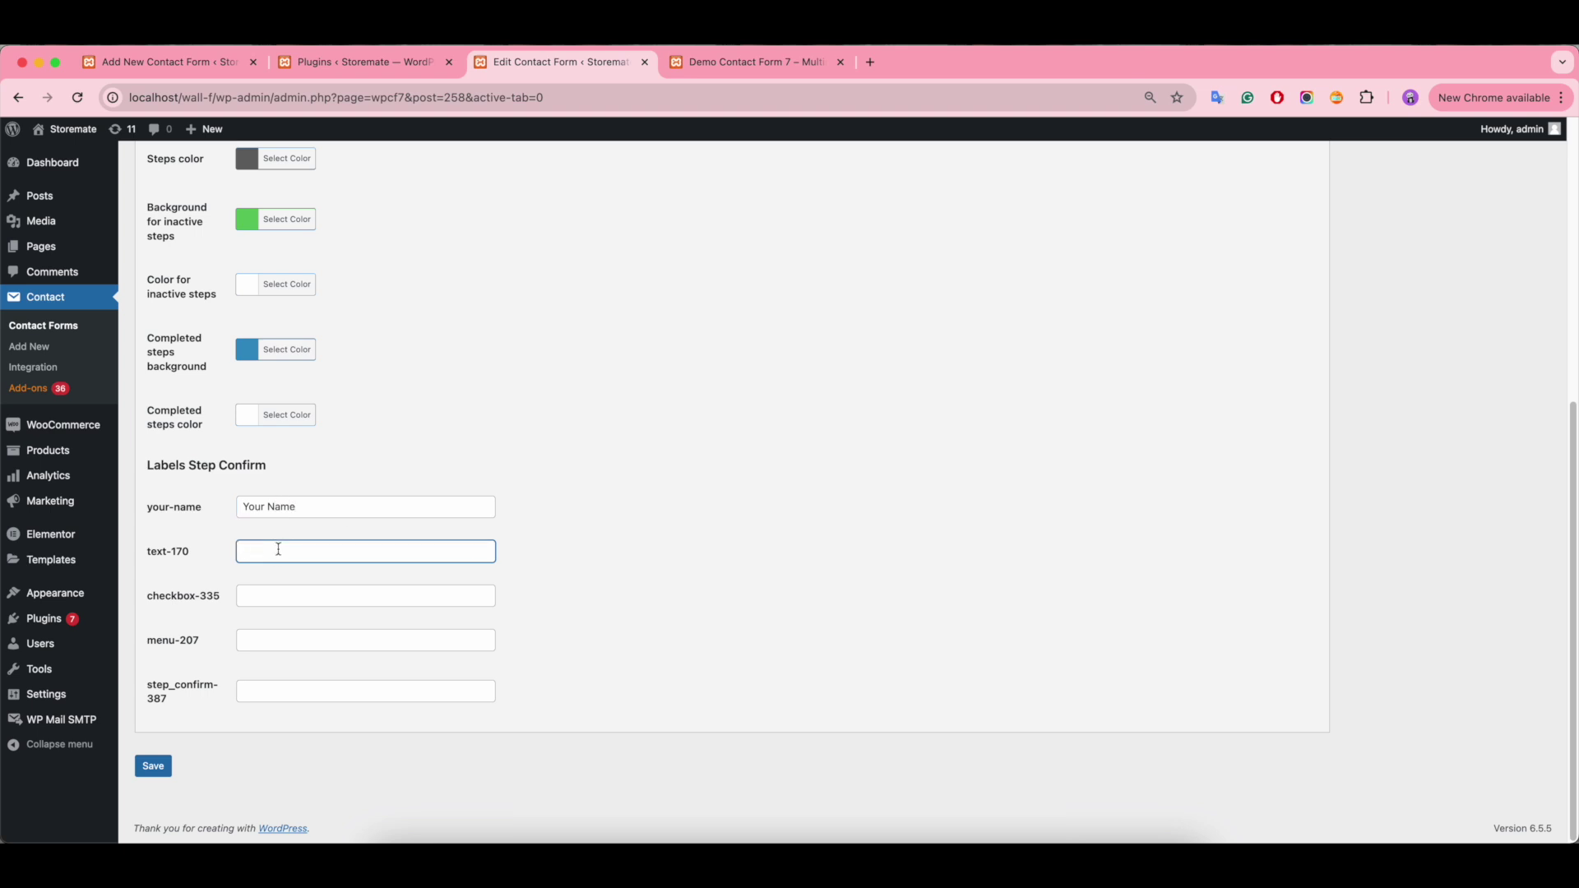
{"action": "type", "text": "Your Email"}
- After checking Step 2's field titles, label the checkbox-335 field with its newsletter topics title
{"action": "left_click", "coordinate": [277, 594]}
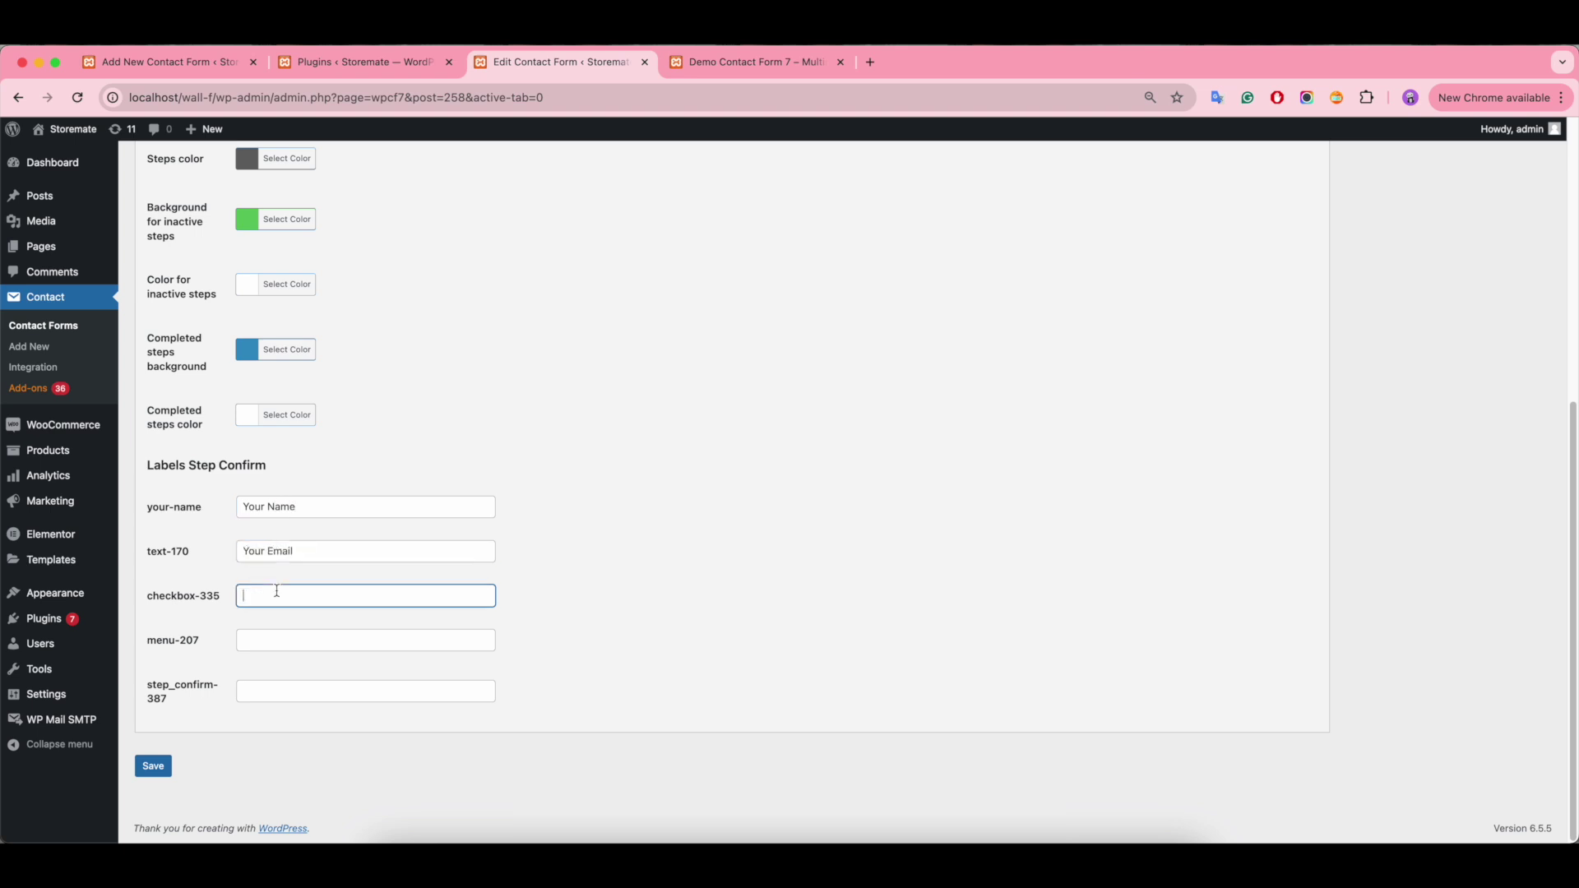
{"action": "scroll", "coordinate": [330, 598], "scroll_direction": "up", "scroll_amount": 10}
{"action": "left_click", "coordinate": [165, 236]}
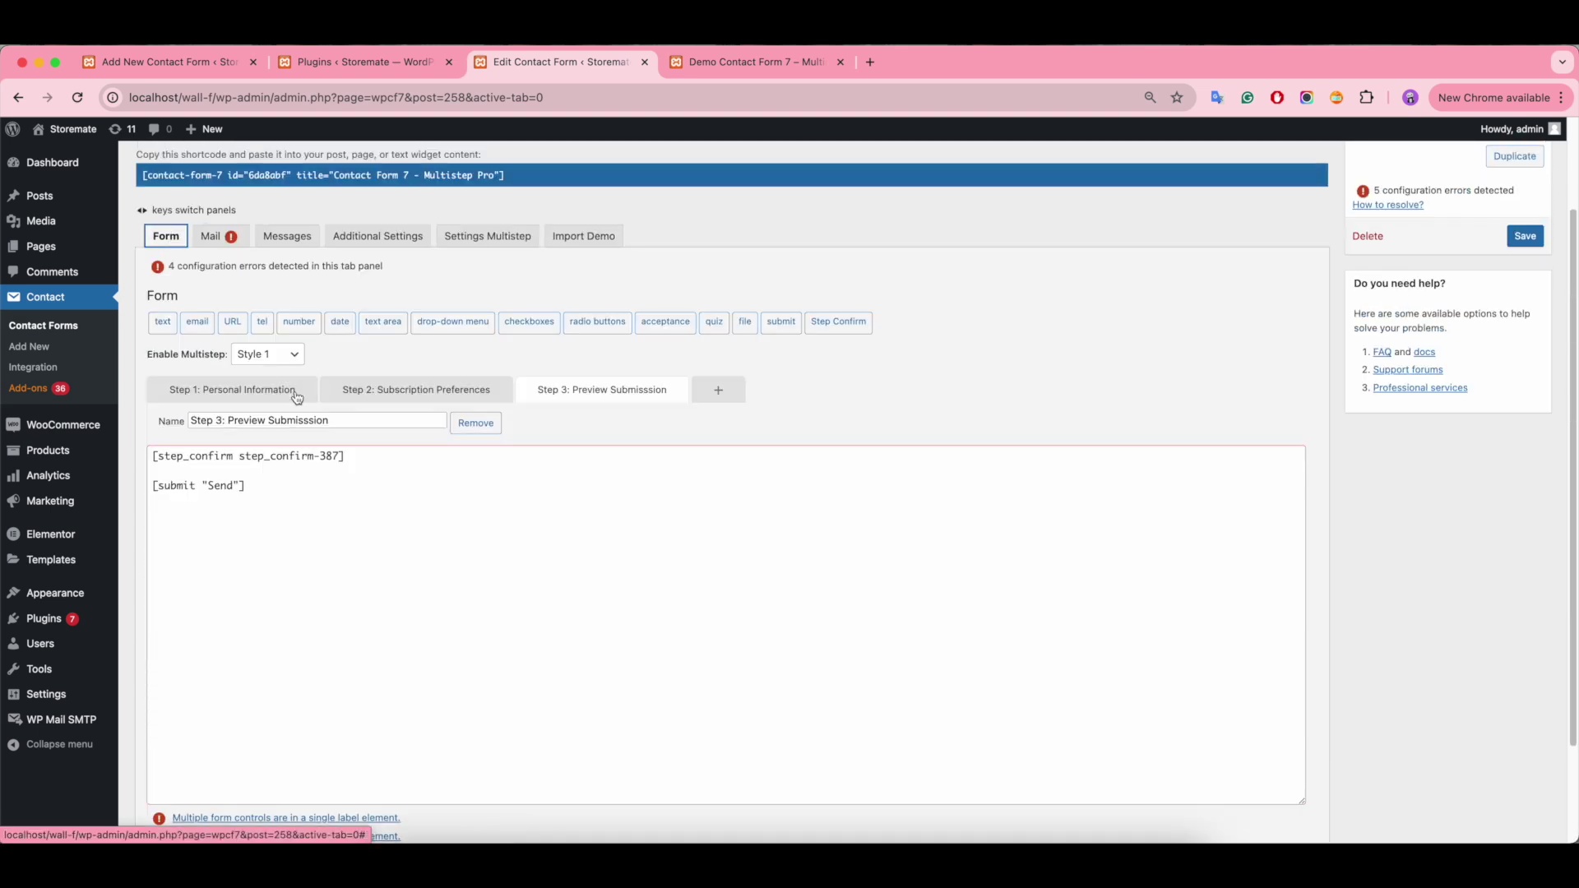
{"action": "left_click", "coordinate": [417, 393]}
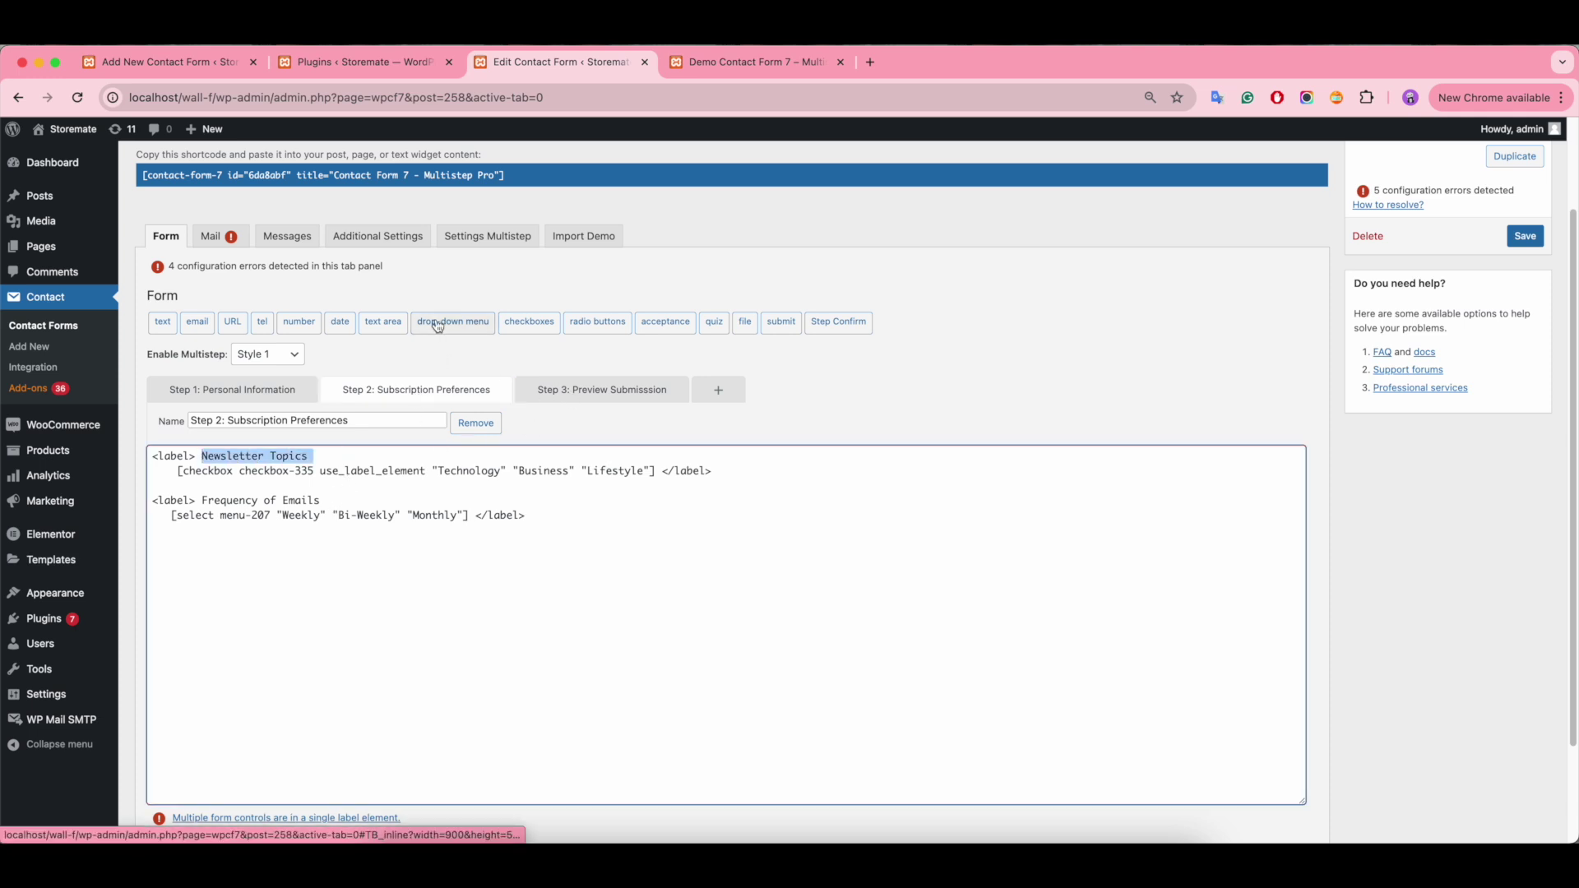
{"action": "left_click", "coordinate": [487, 236]}
{"action": "scroll", "coordinate": [387, 638], "scroll_direction": "down", "scroll_amount": 10}
{"action": "left_click", "coordinate": [275, 597]}
{"action": "type", "text": "Newsletter Subscribe"}
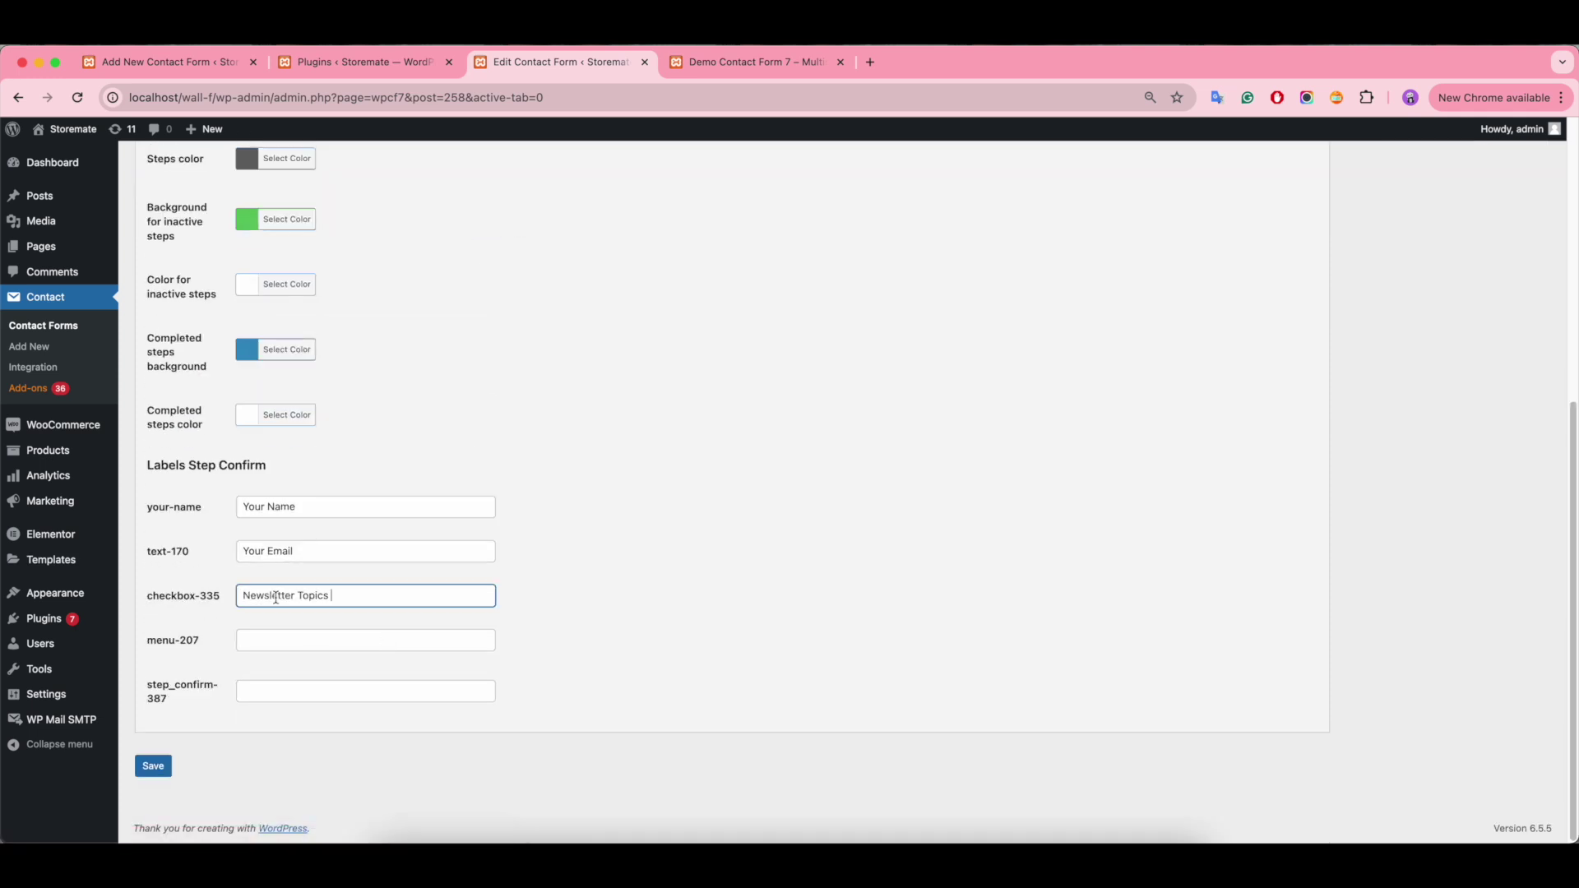
{"action": "left_click", "coordinate": [247, 641]}
- Label menu-207 'Frequency of Emails', copied from the step content, and save the form
{"action": "scroll", "coordinate": [326, 416], "scroll_direction": "up", "scroll_amount": 10}
{"action": "left_click", "coordinate": [175, 246]}
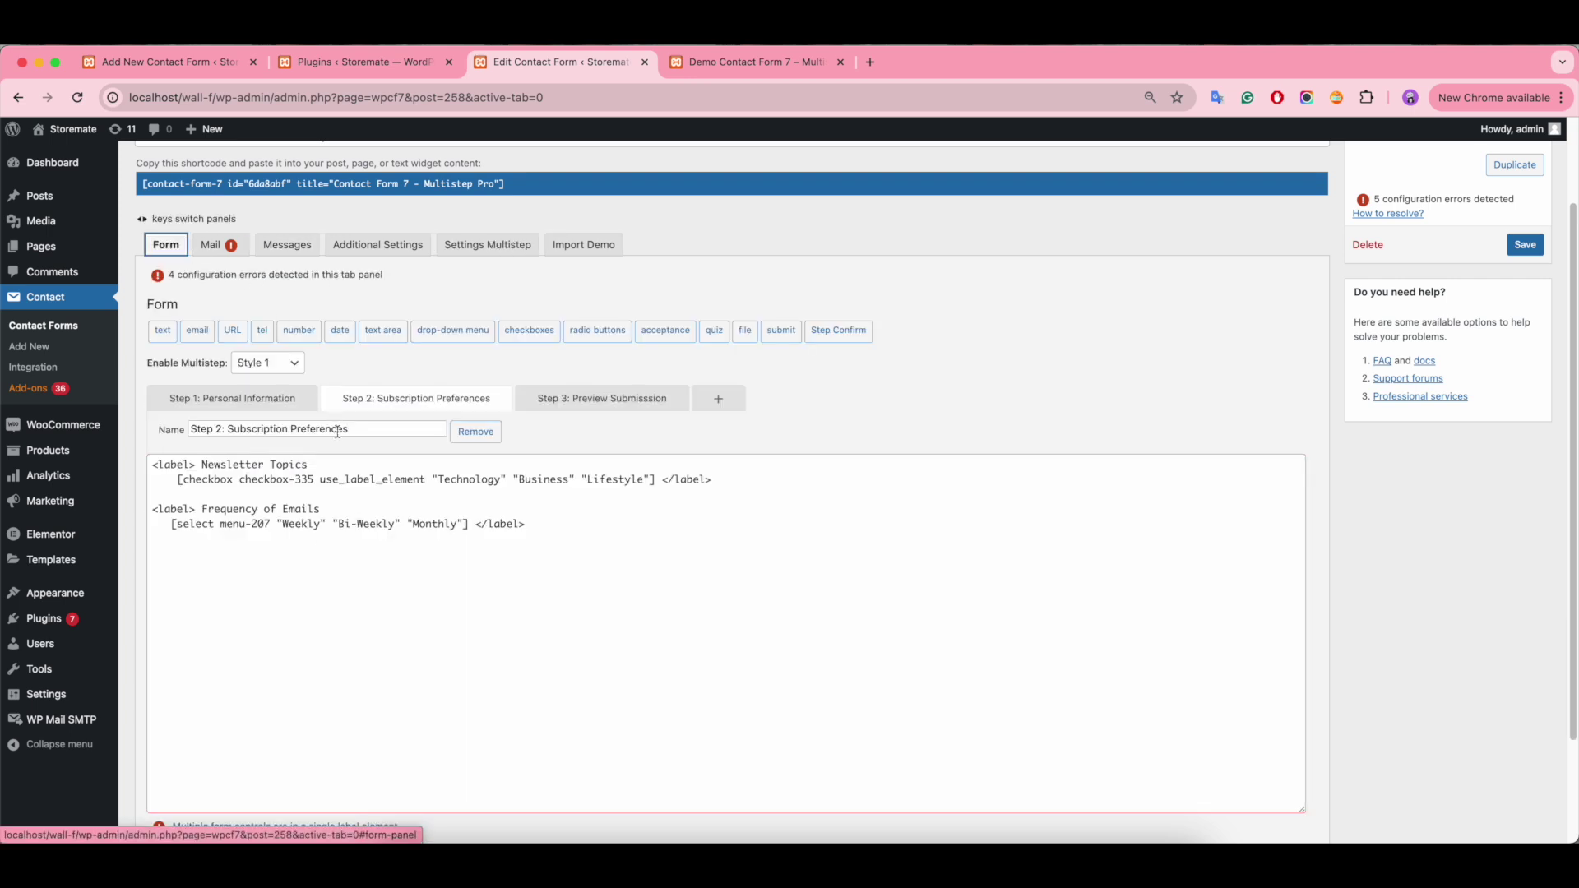
{"action": "left_click_drag", "start_coordinate": [323, 511], "coordinate": [205, 510]}
{"action": "key", "text": "ctrl+c"}
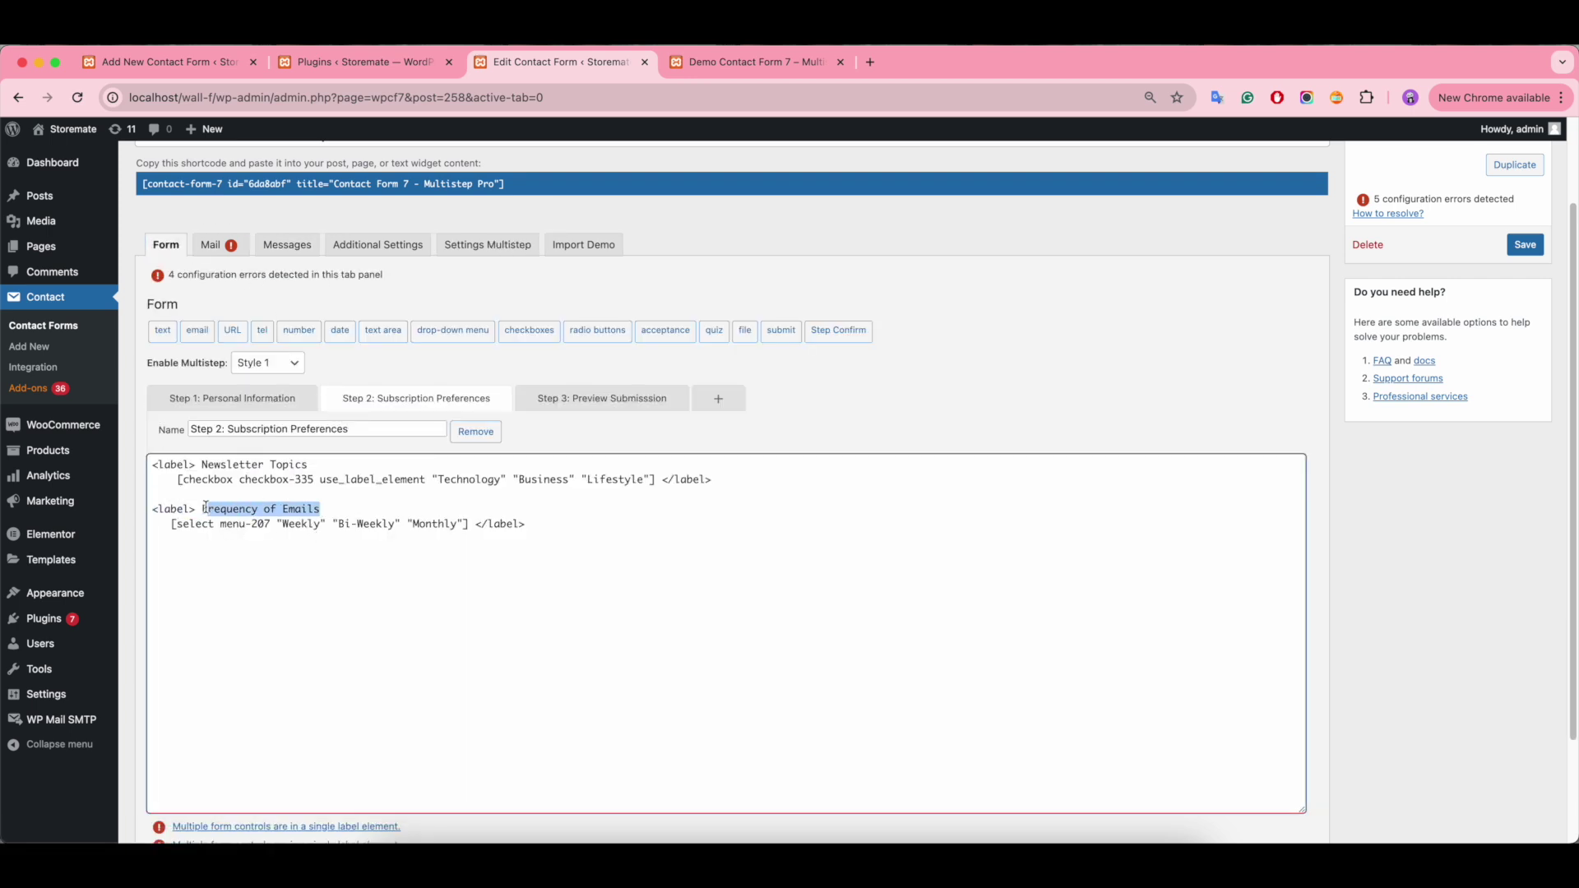
{"action": "left_click", "coordinate": [487, 245]}
{"action": "scroll", "coordinate": [276, 641], "scroll_direction": "down", "scroll_amount": 4}
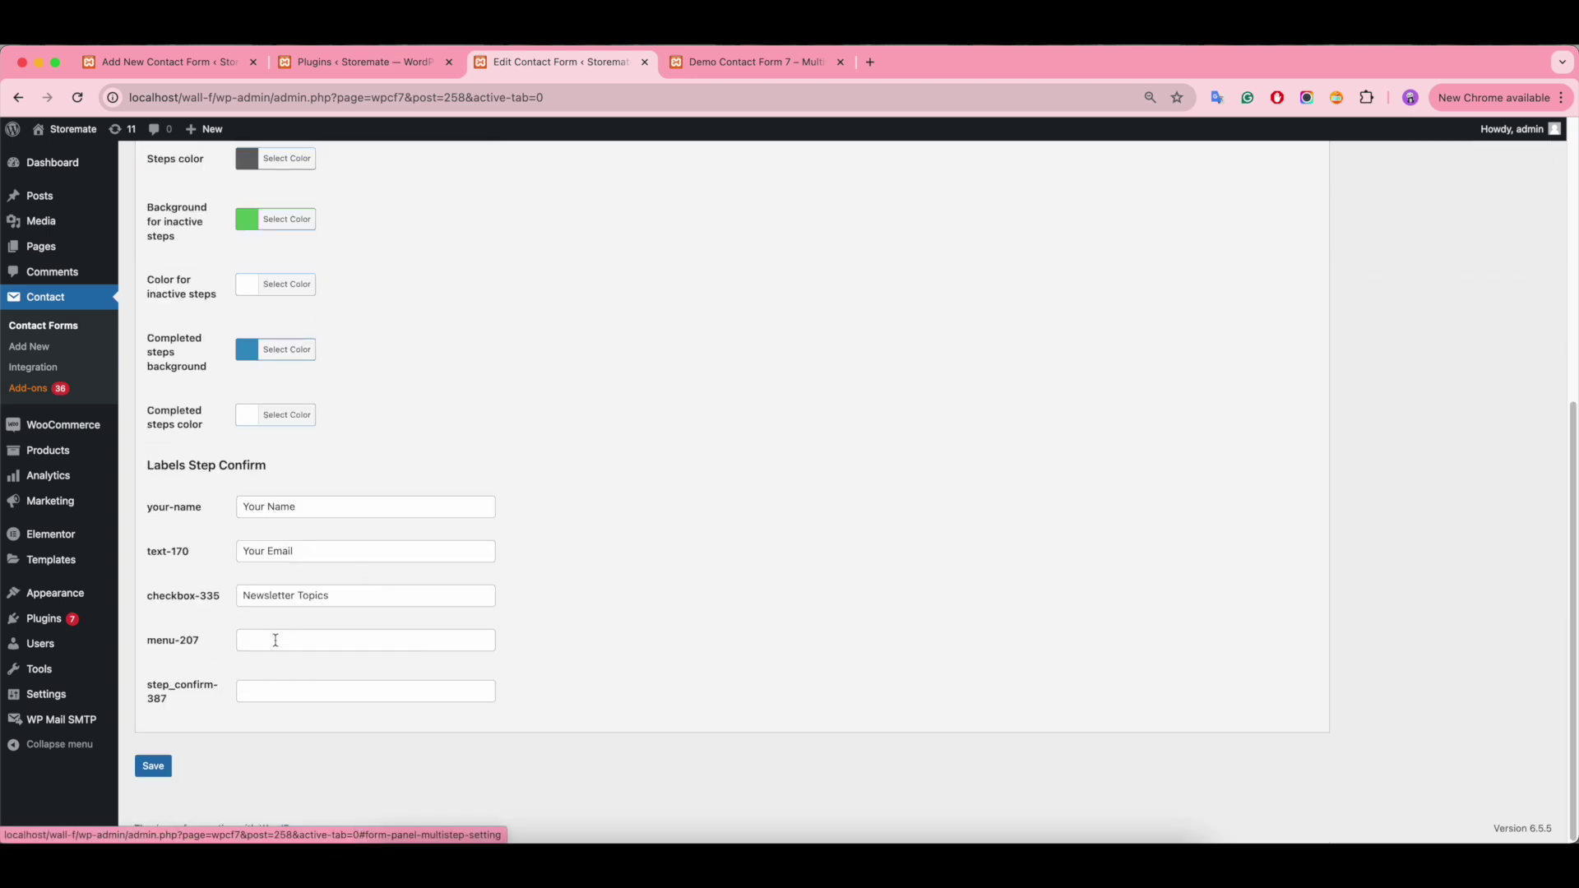
{"action": "left_click", "coordinate": [275, 642]}
{"action": "key", "text": "ctrl+v"}
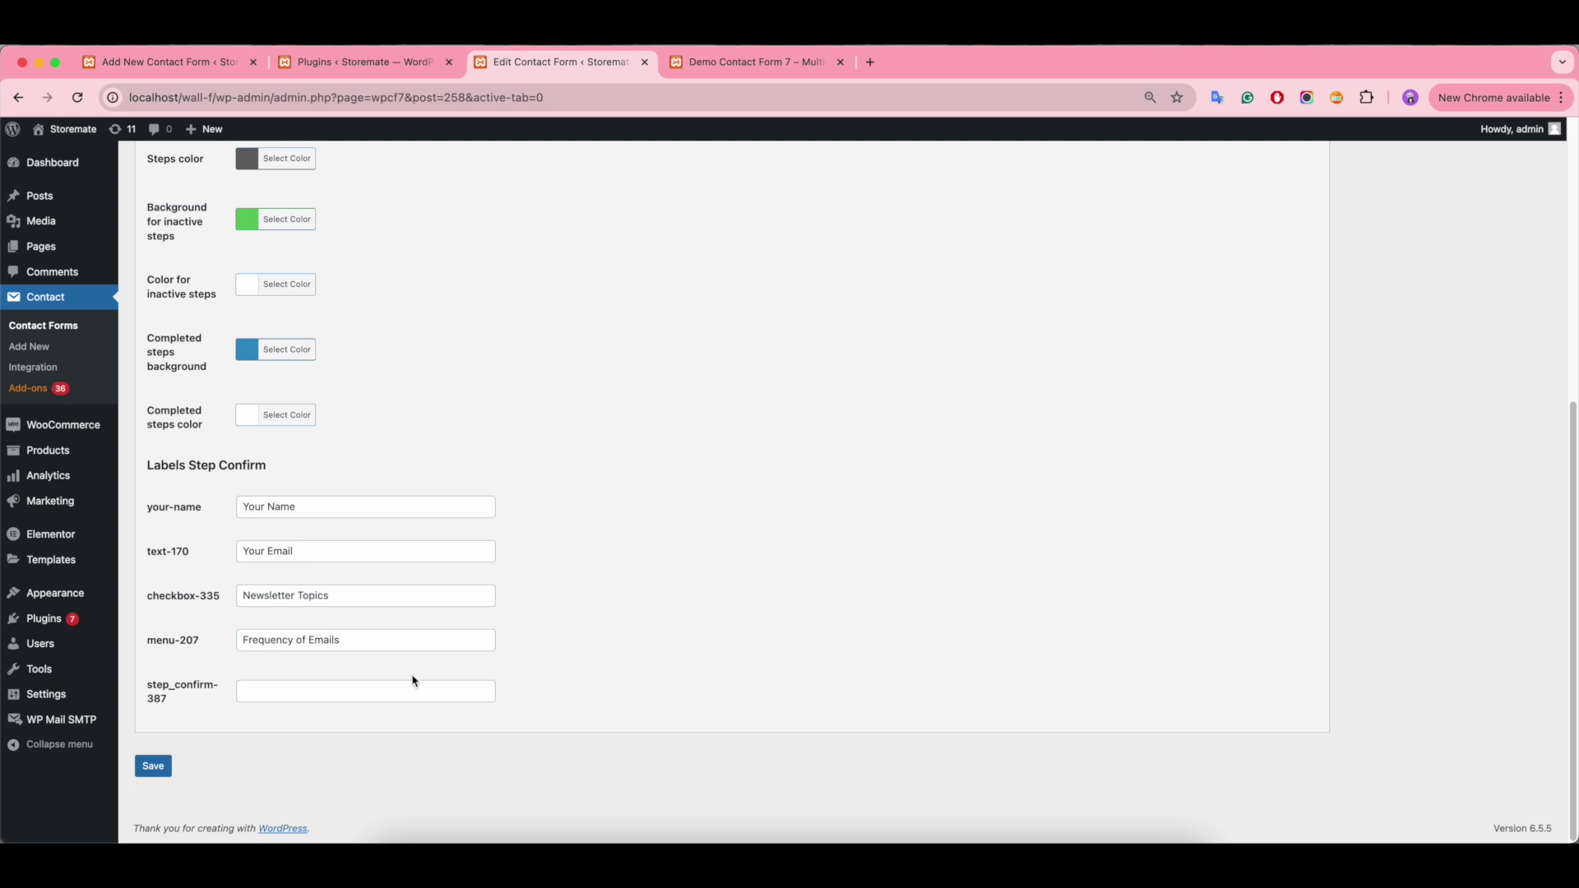
{"action": "left_click", "coordinate": [162, 768]}
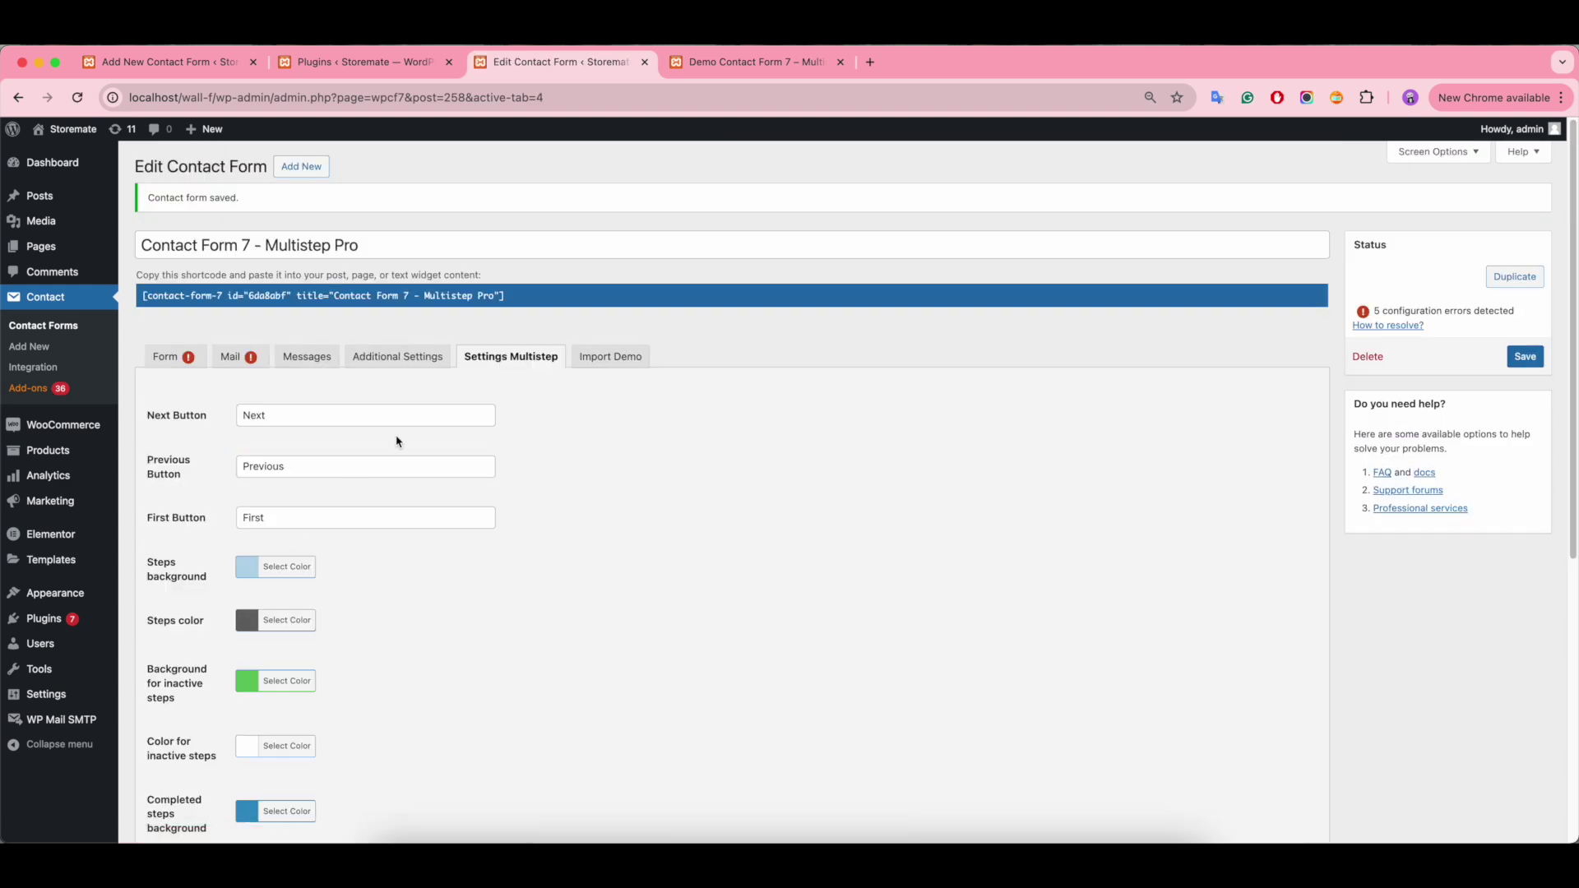
{"action": "left_click", "coordinate": [745, 64]}
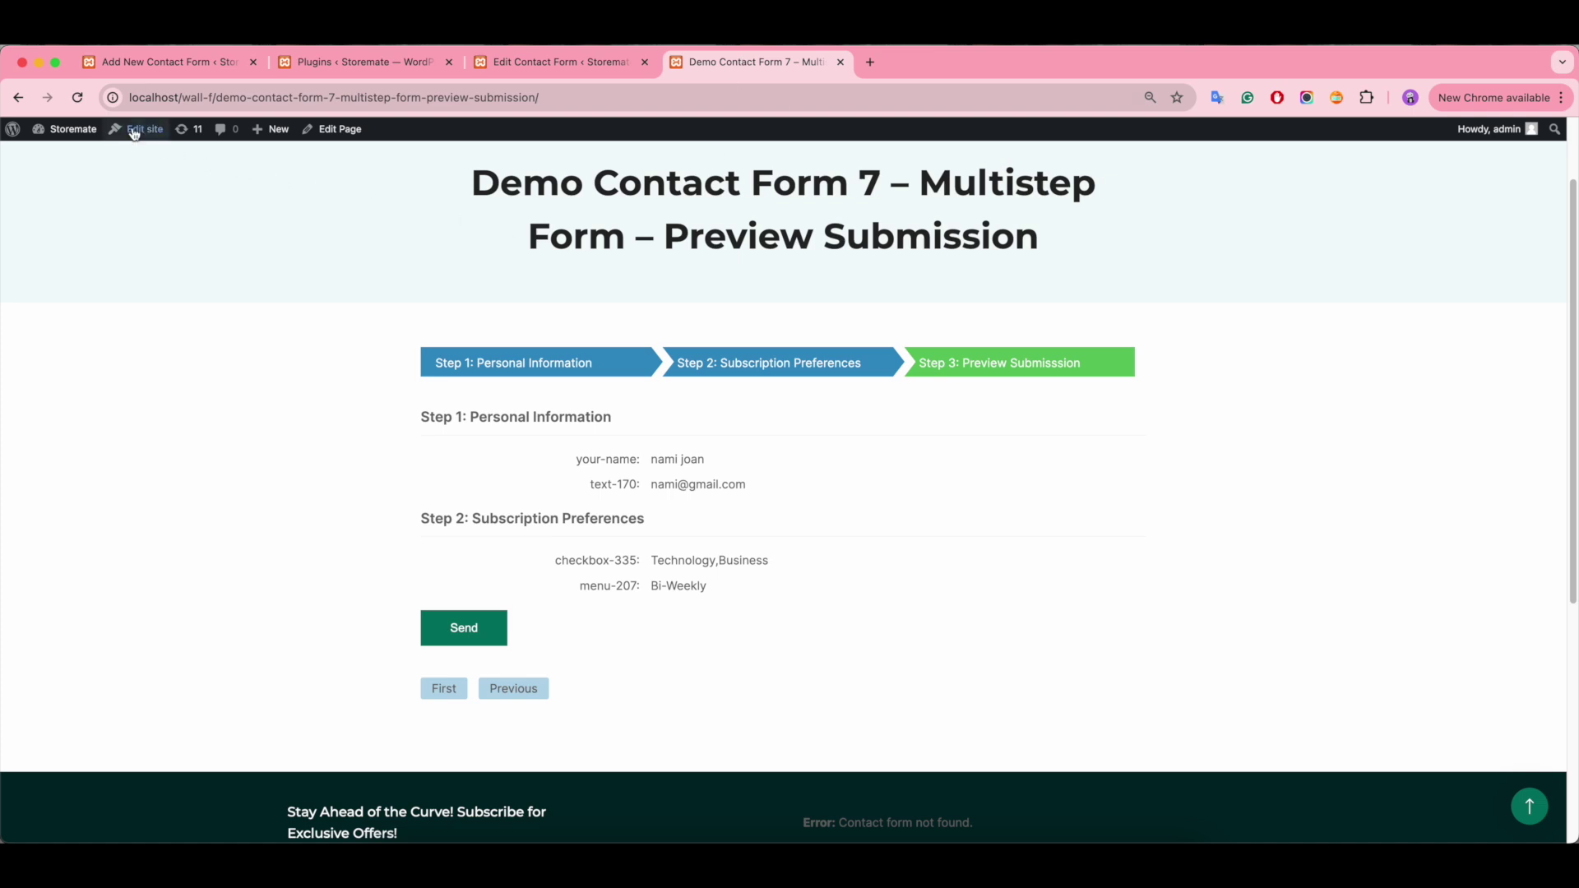
{"action": "left_click", "coordinate": [77, 98]}
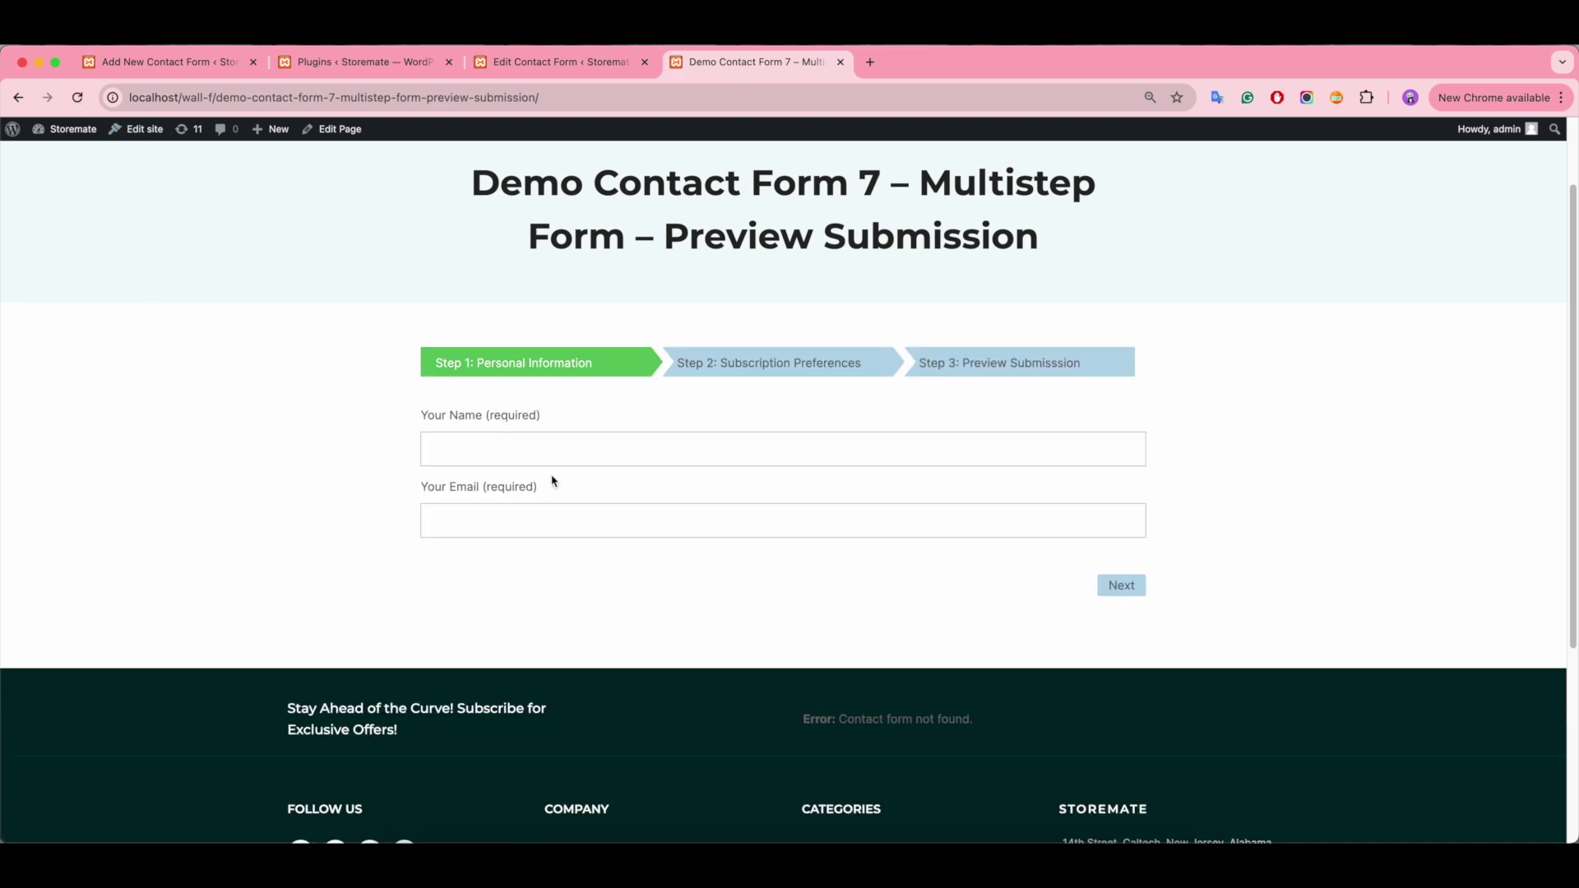
{"action": "left_click", "coordinate": [501, 453]}
{"action": "left_click", "coordinate": [474, 510]}
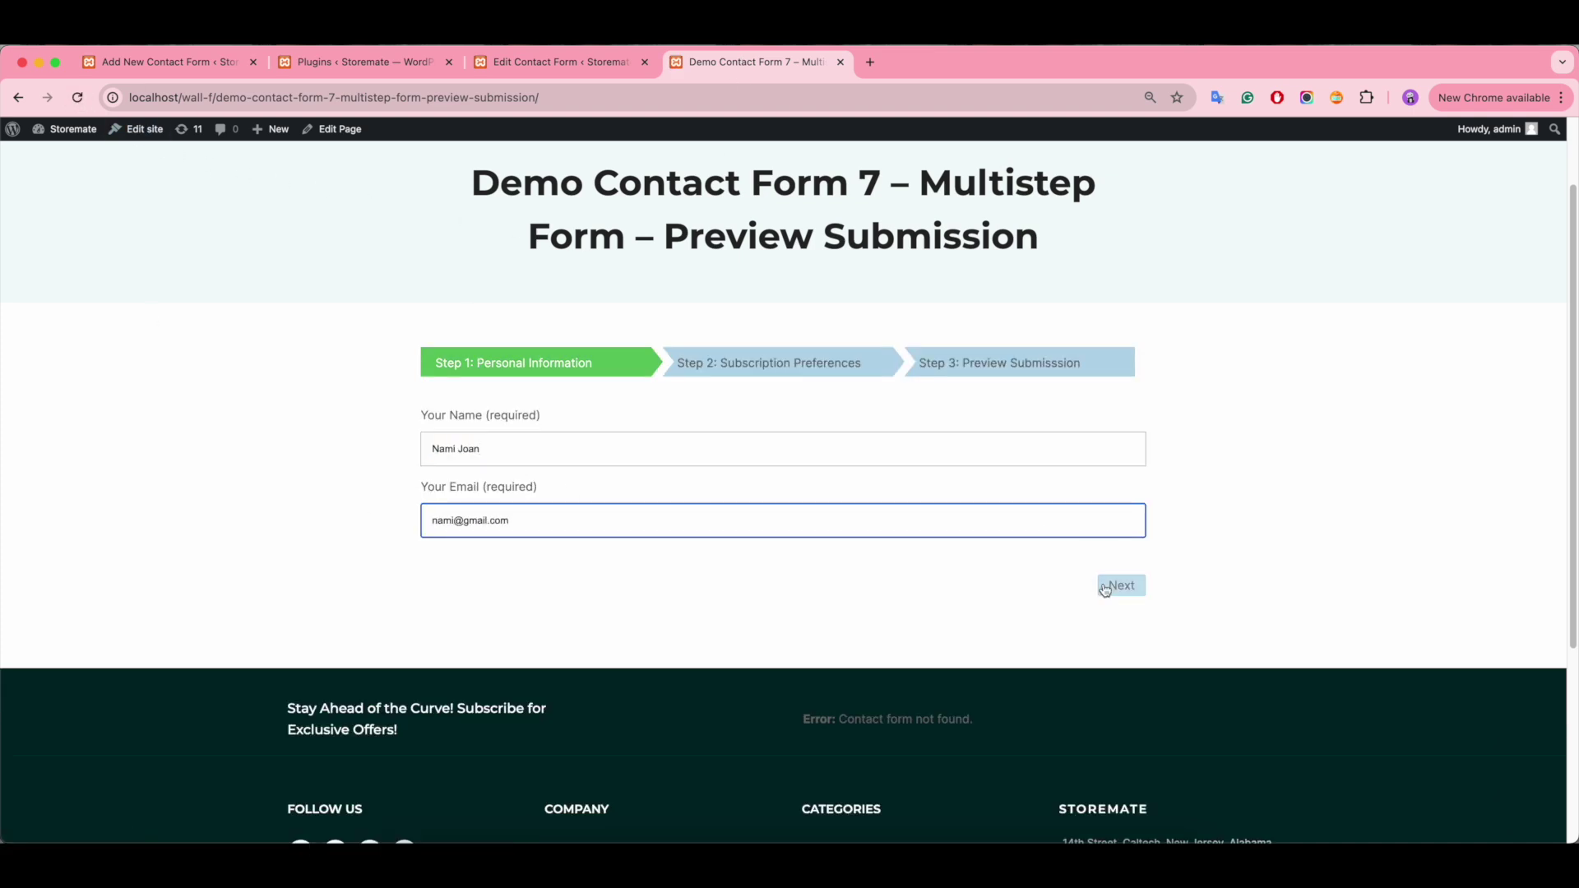
{"action": "left_click", "coordinate": [1121, 586]}
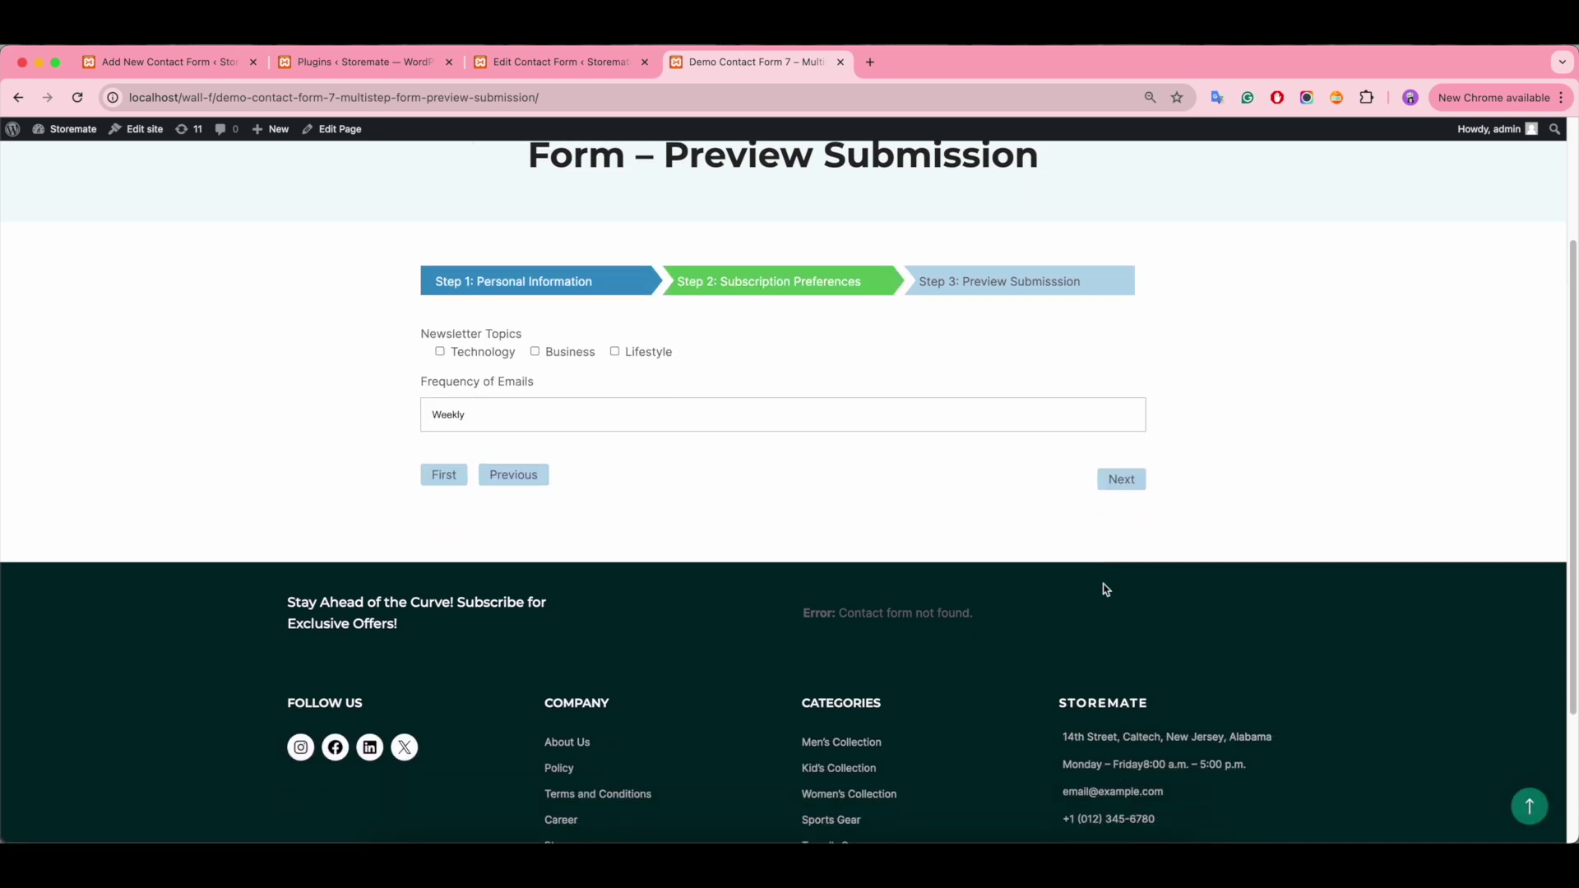
- Subscribe to Business and Lifestyle monthly, reach the preview, then return to the form editor
{"action": "left_click", "coordinate": [536, 352]}
{"action": "left_click", "coordinate": [617, 352]}
{"action": "left_click", "coordinate": [584, 416]}
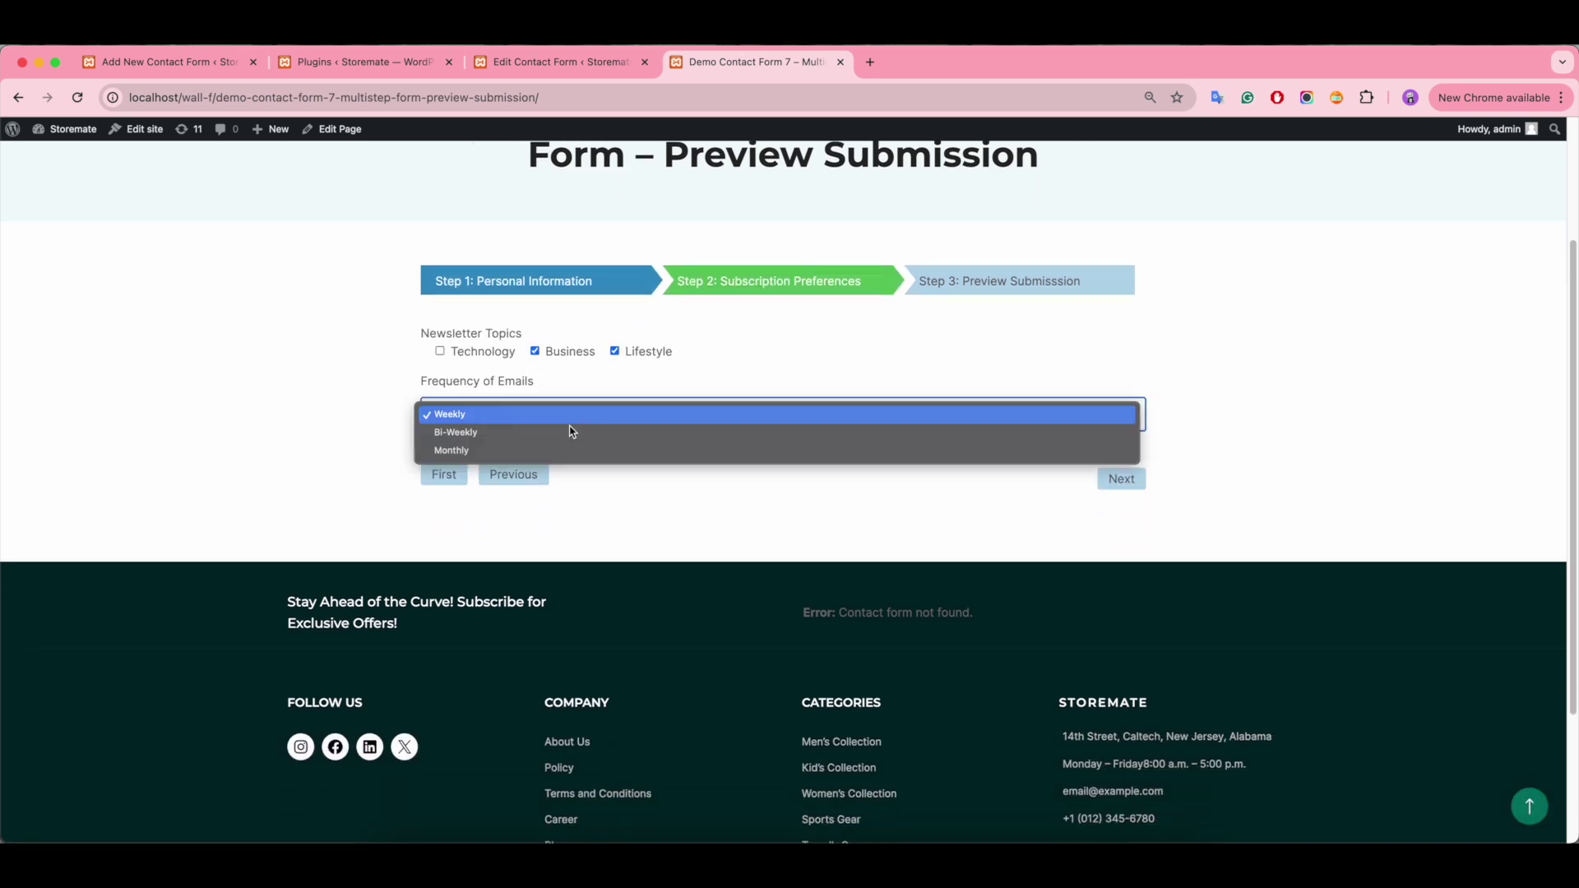
{"action": "left_click", "coordinate": [550, 449]}
{"action": "left_click", "coordinate": [1125, 481]}
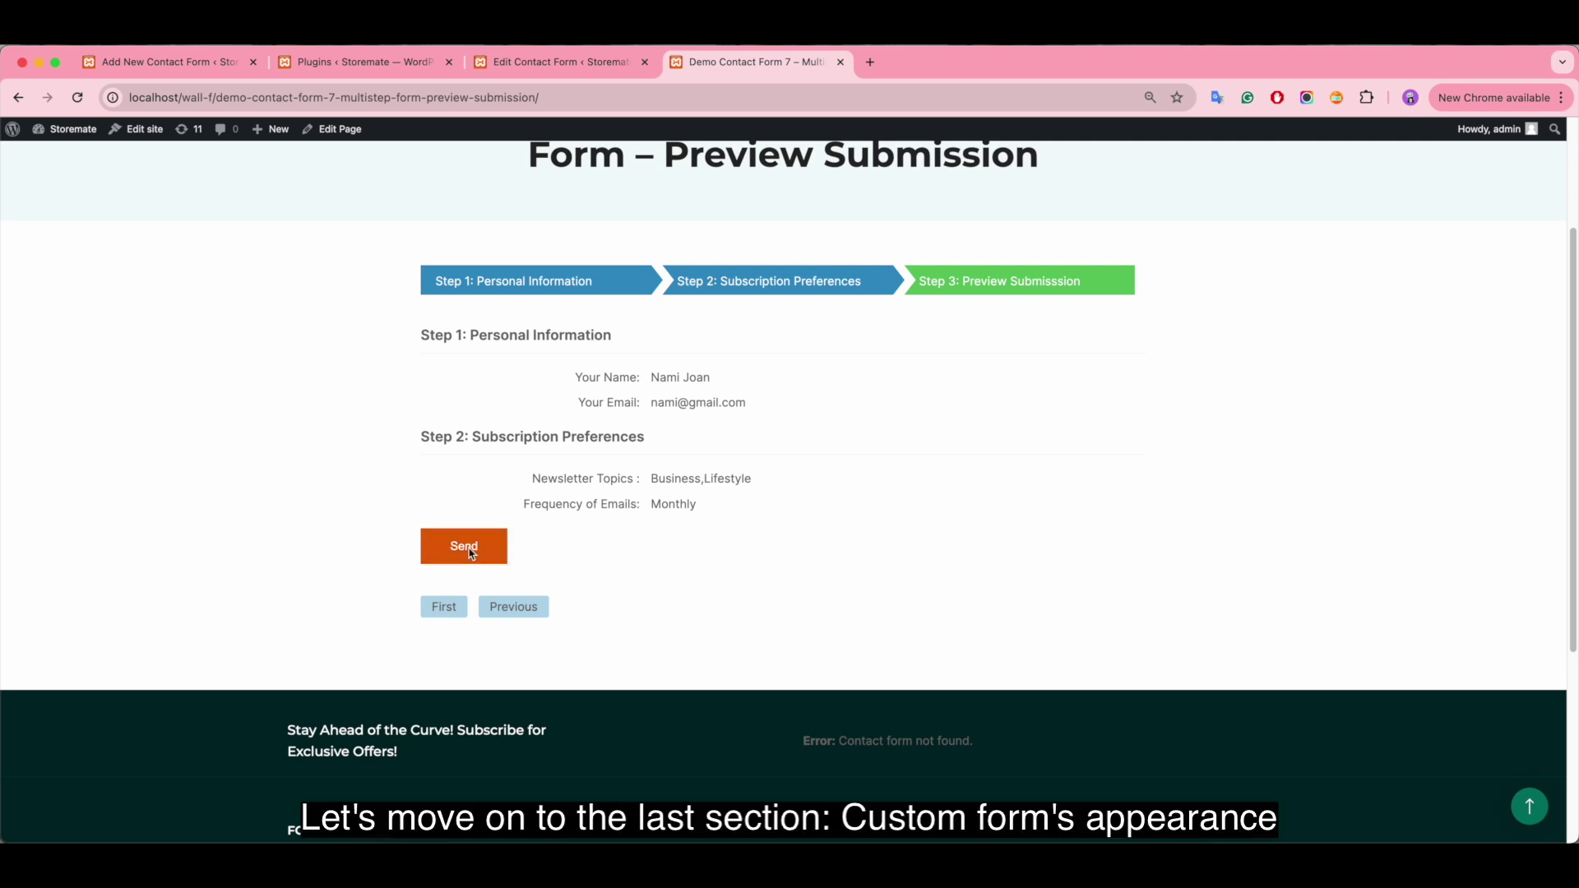
{"action": "left_click", "coordinate": [578, 66]}
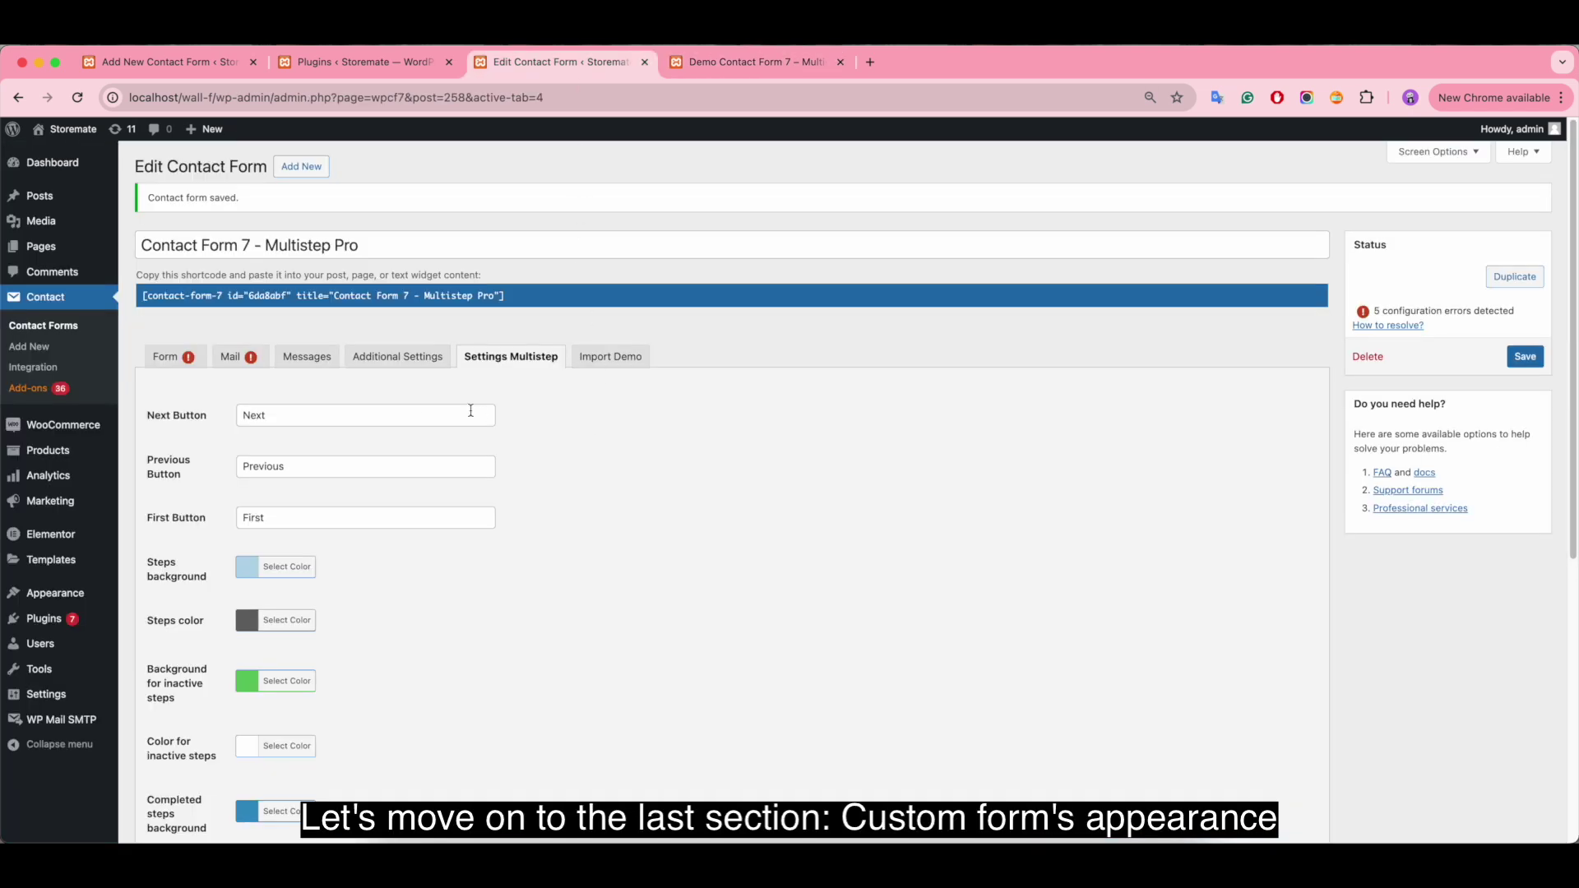
- Review the Next, Previous and First button labels in the multistep settings
{"action": "scroll", "coordinate": [494, 387], "scroll_direction": "down", "scroll_amount": 2}
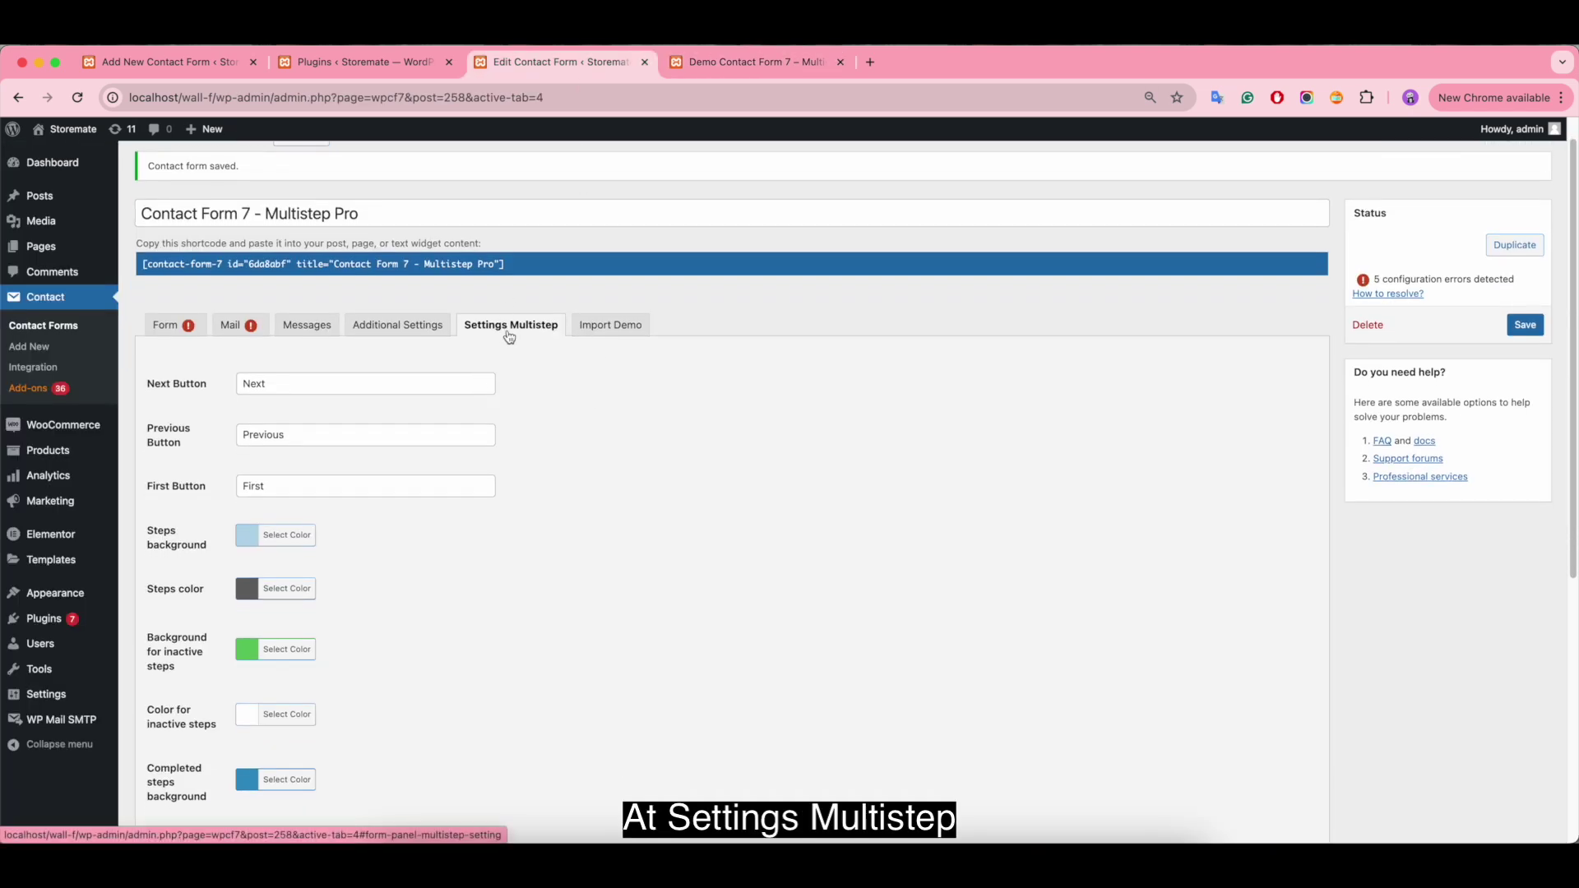
{"action": "scroll", "coordinate": [511, 339], "scroll_direction": "down", "scroll_amount": 3}
{"action": "scroll", "coordinate": [512, 339], "scroll_direction": "up", "scroll_amount": 1}
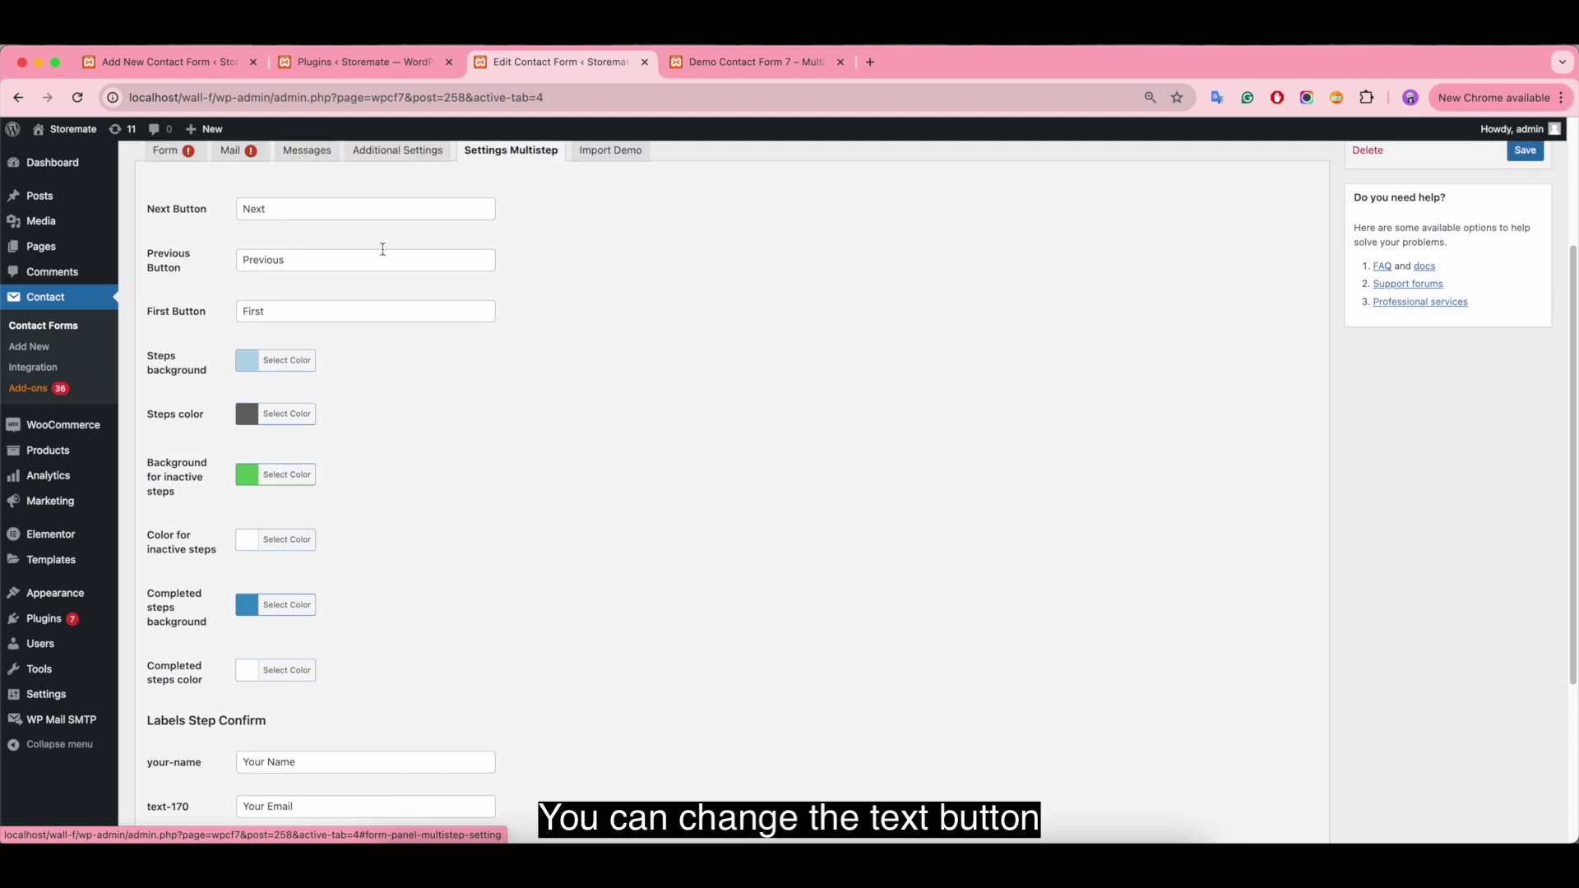
{"action": "left_click", "coordinate": [318, 209]}
{"action": "left_click", "coordinate": [345, 257]}
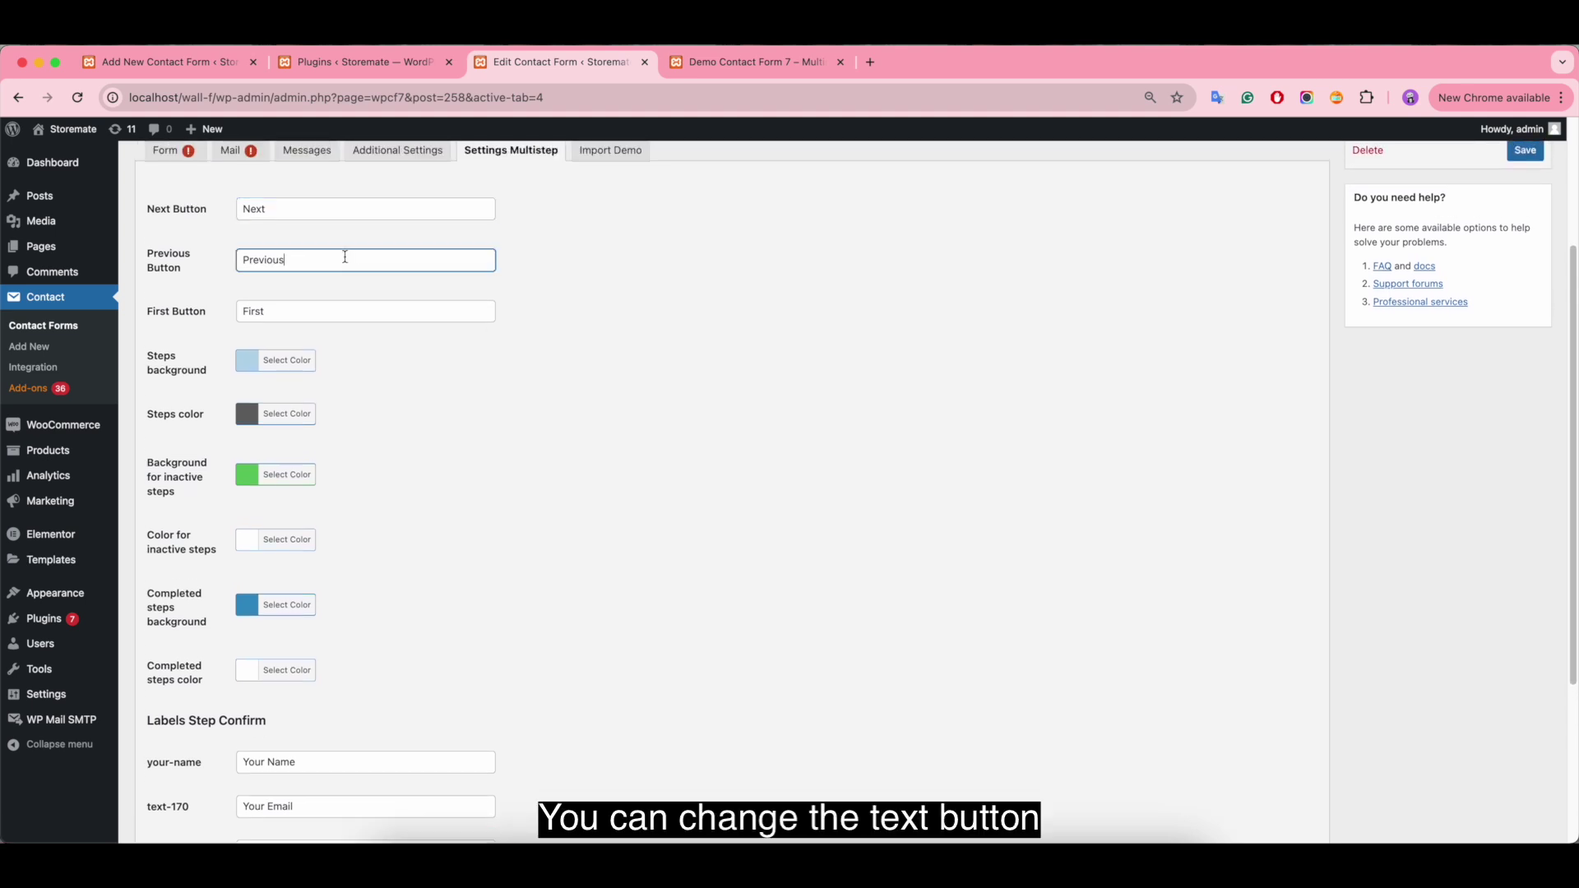
{"action": "left_click", "coordinate": [335, 311]}
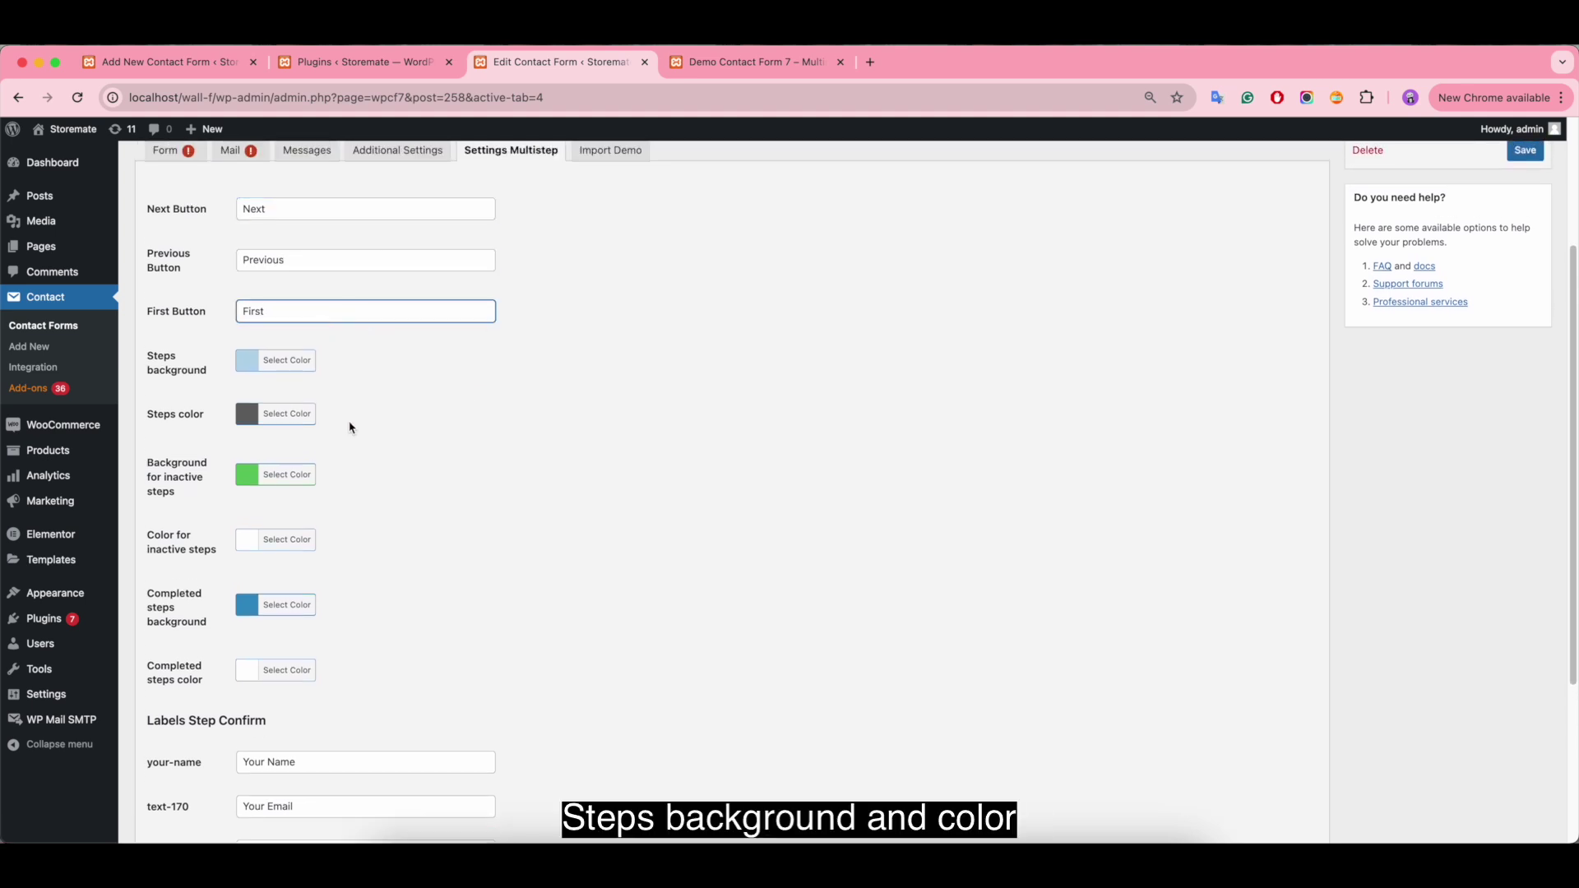
- Make the steps background a brighter blue and the step text white
{"action": "left_click", "coordinate": [248, 364]}
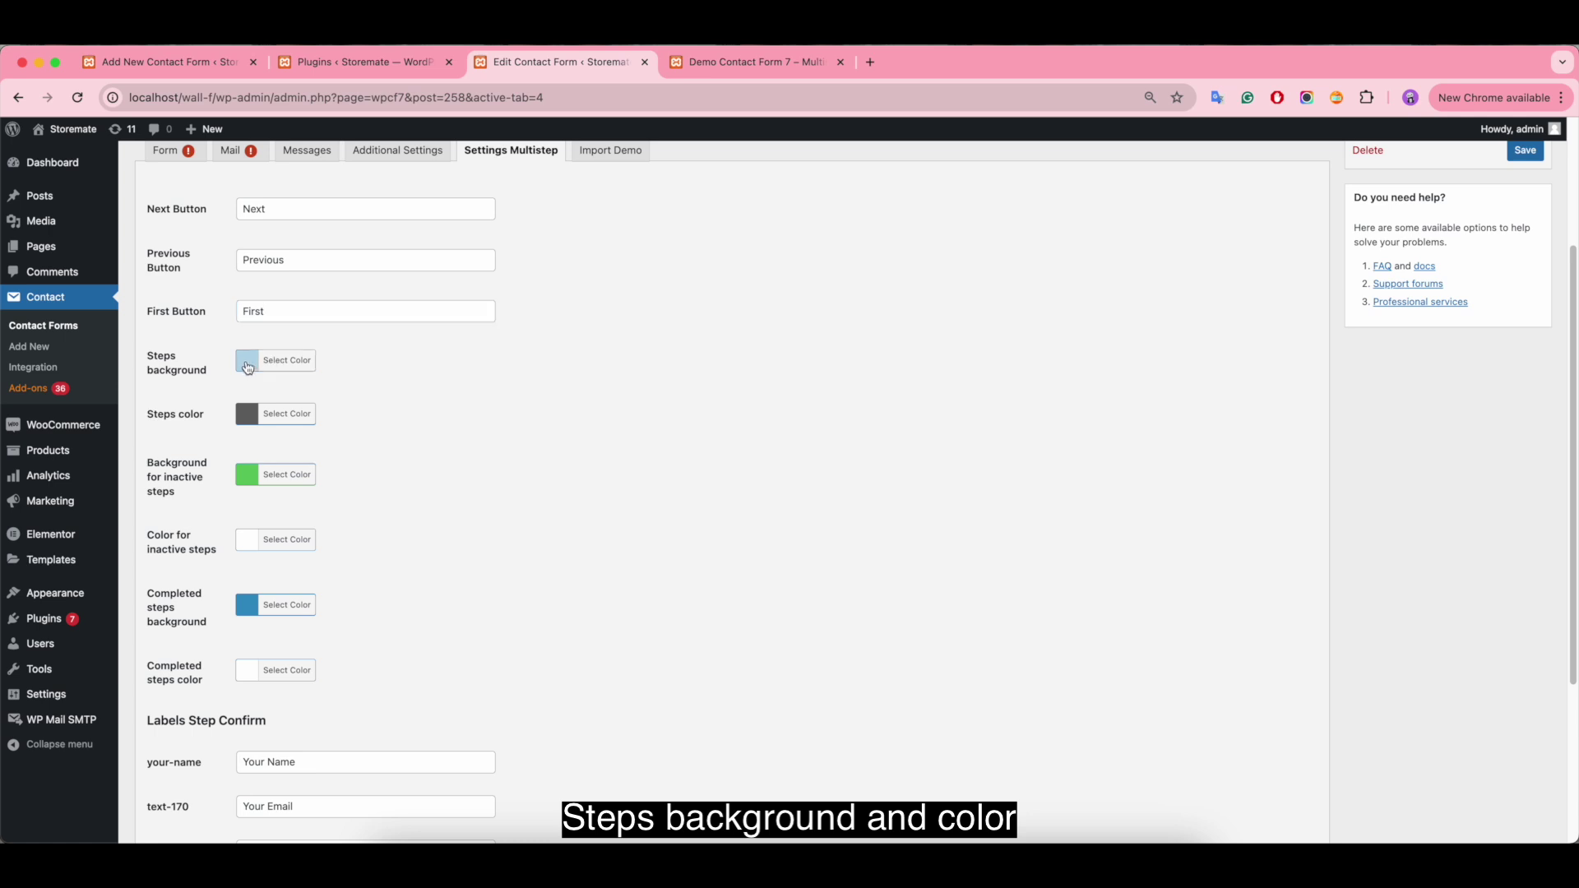
{"action": "left_click_drag", "start_coordinate": [405, 504], "coordinate": [421, 400]}
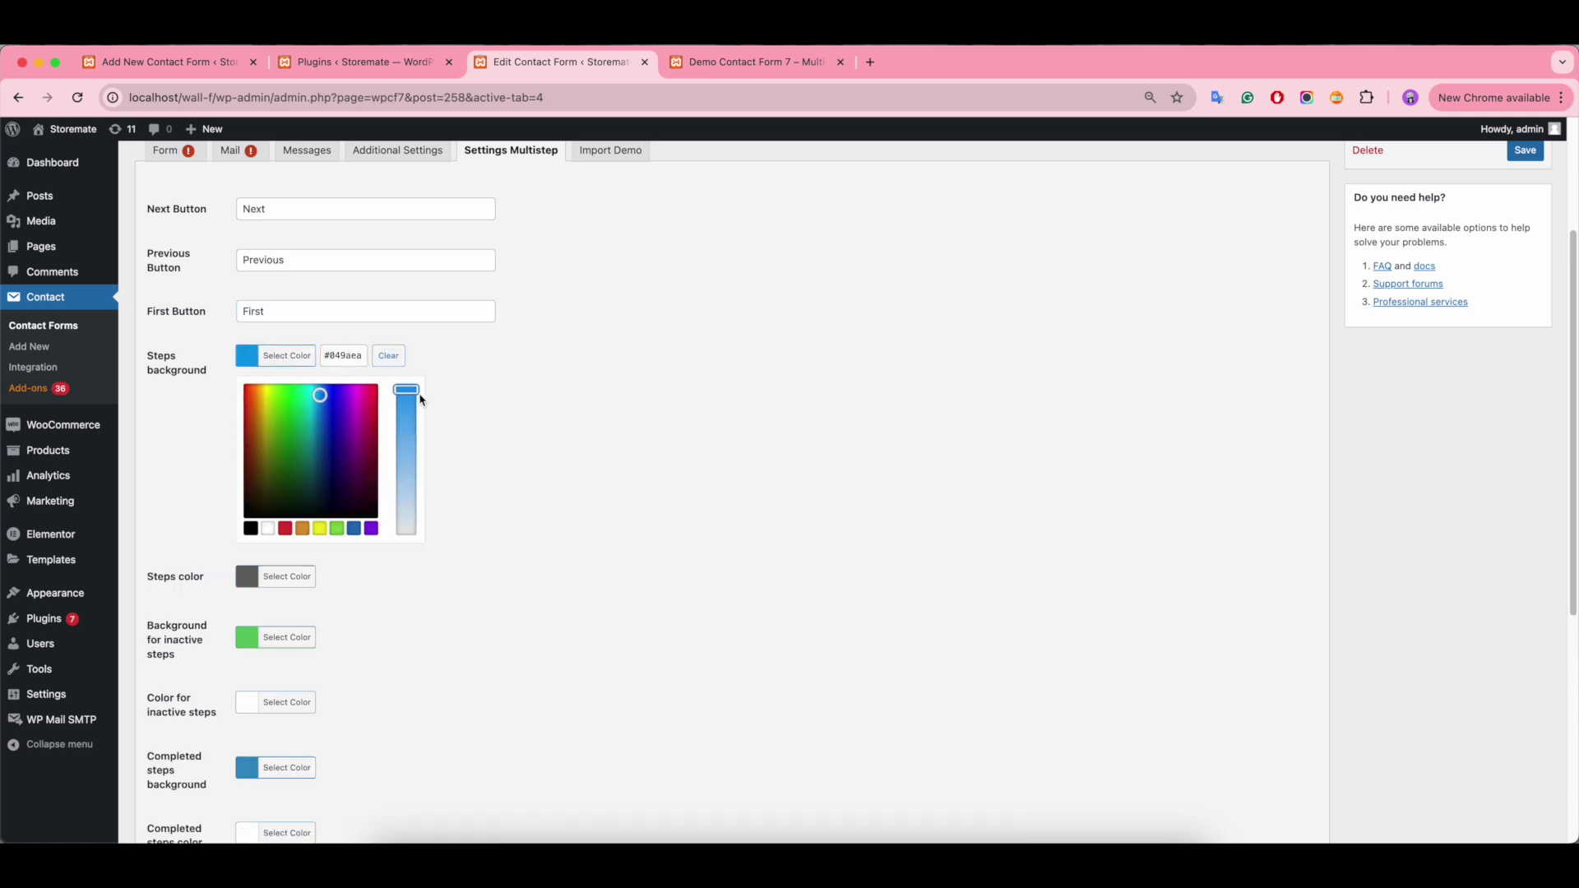
{"action": "left_click", "coordinate": [247, 580]}
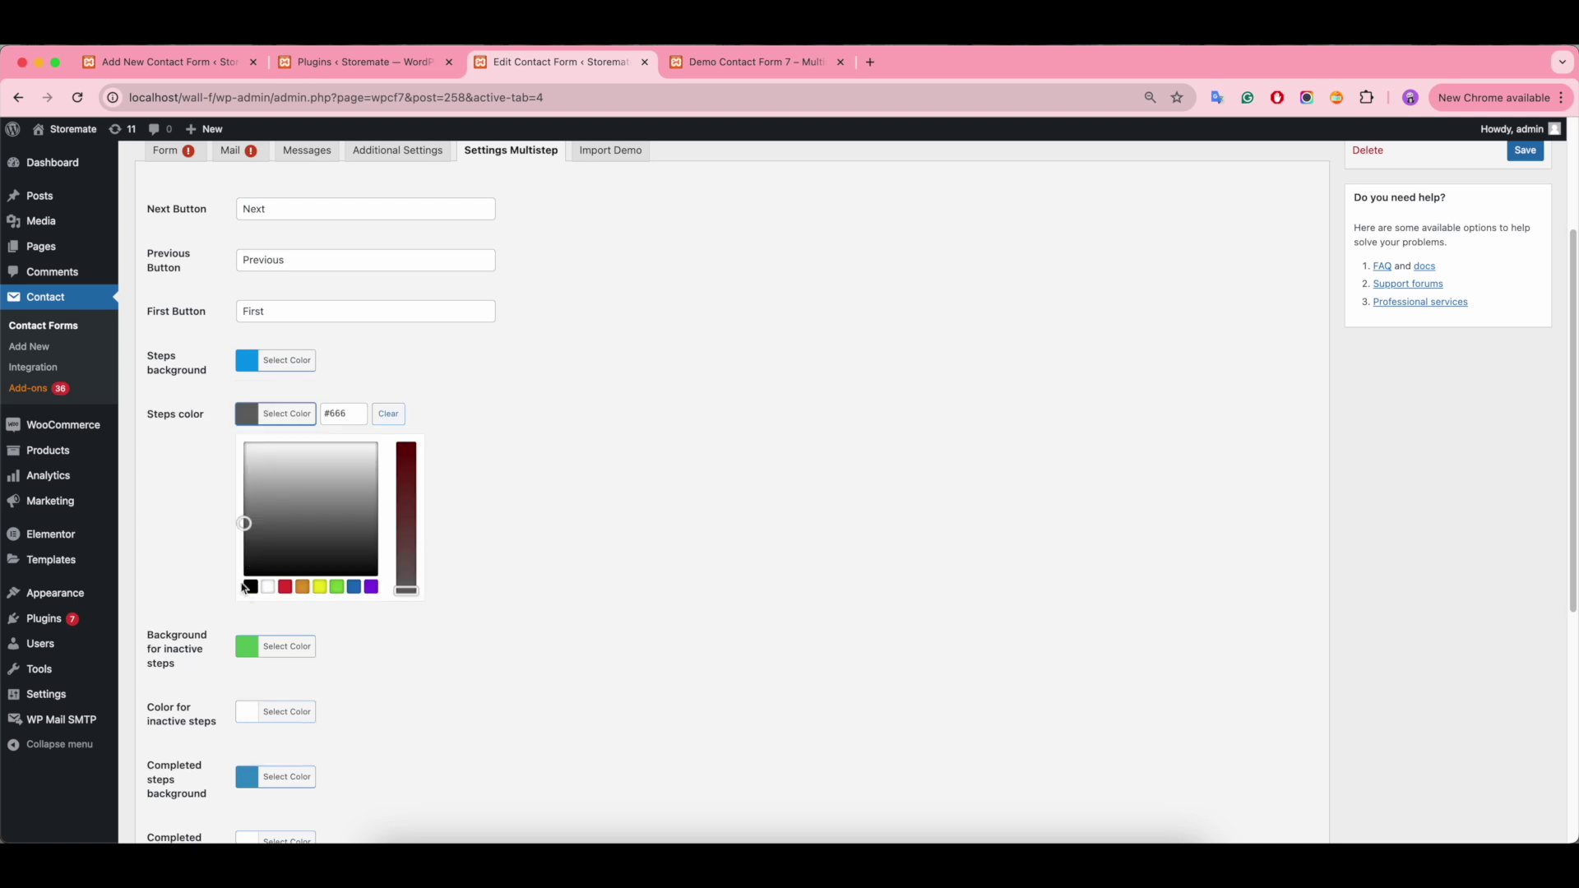
{"action": "mouse_move", "coordinate": [245, 531]}
{"action": "left_mouse_down"}
{"action": "mouse_move", "coordinate": [234, 494]}
{"action": "mouse_move", "coordinate": [353, 439]}
{"action": "left_mouse_up"}
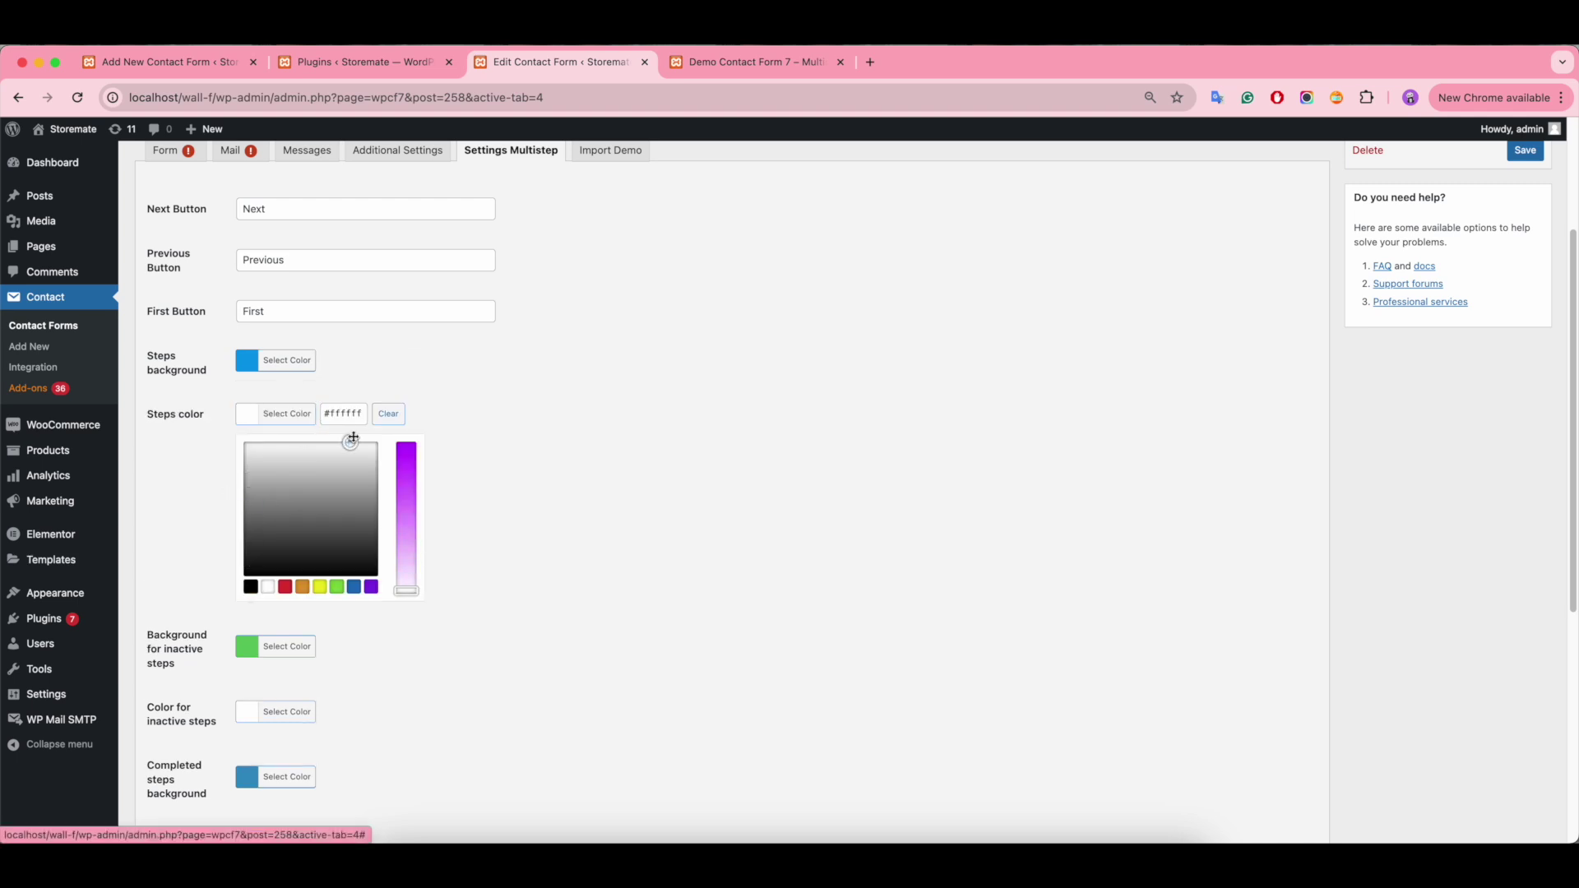
{"action": "left_click", "coordinate": [378, 649]}
- Set inactive steps red and completed steps orange, then save the form
{"action": "left_click", "coordinate": [246, 472]}
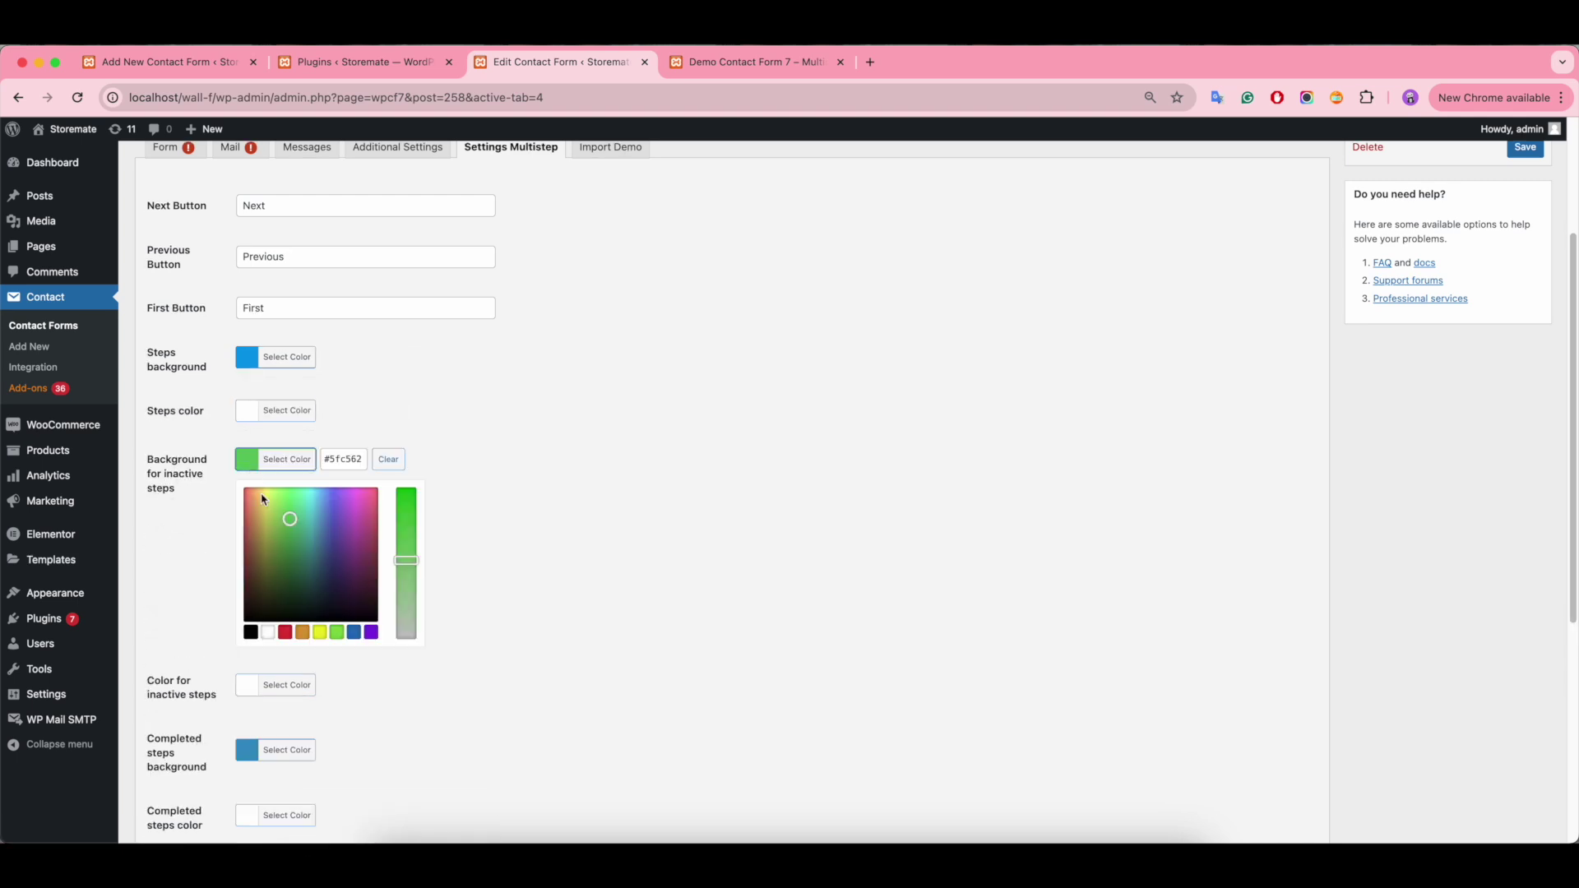
{"action": "left_click", "coordinate": [284, 633]}
{"action": "left_click", "coordinate": [481, 549]}
{"action": "scroll", "coordinate": [481, 550], "scroll_direction": "down", "scroll_amount": 3}
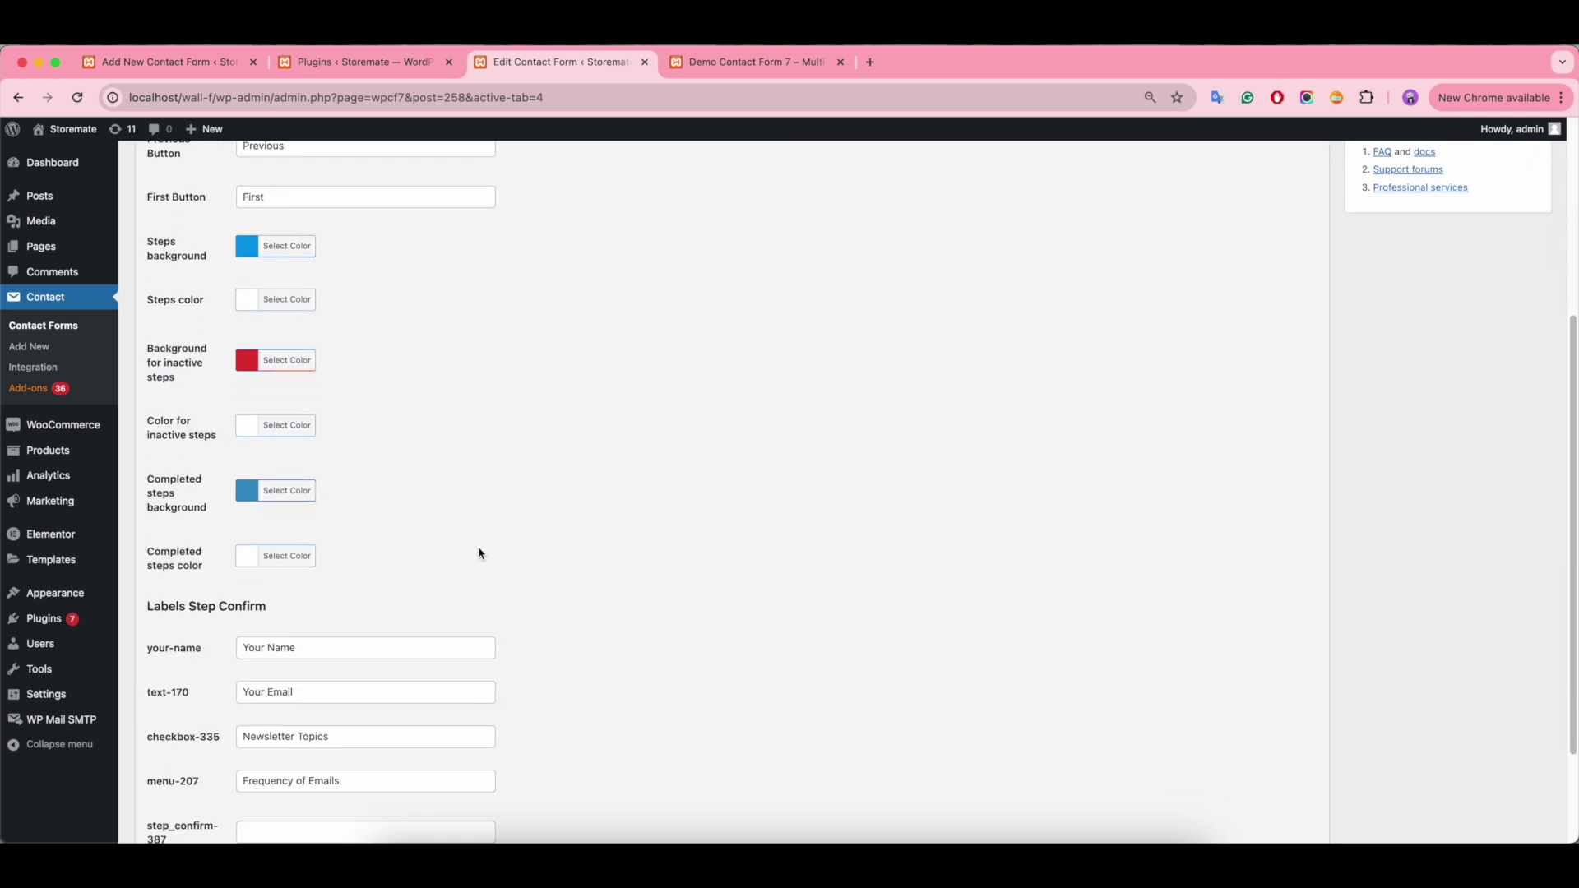
{"action": "left_click", "coordinate": [254, 481]}
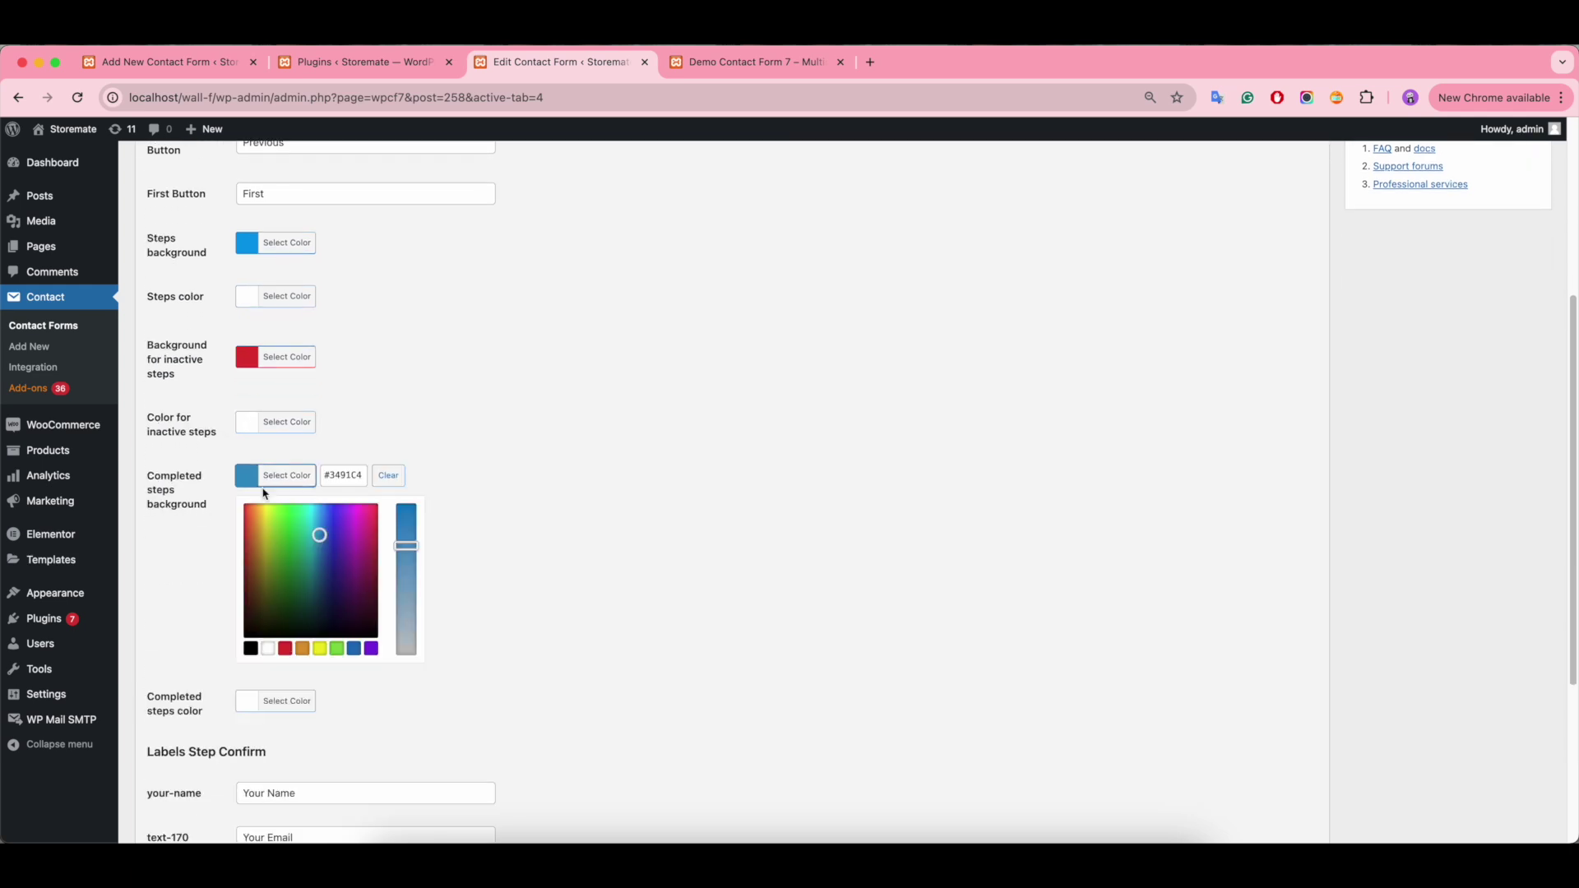
{"action": "left_click", "coordinate": [320, 649]}
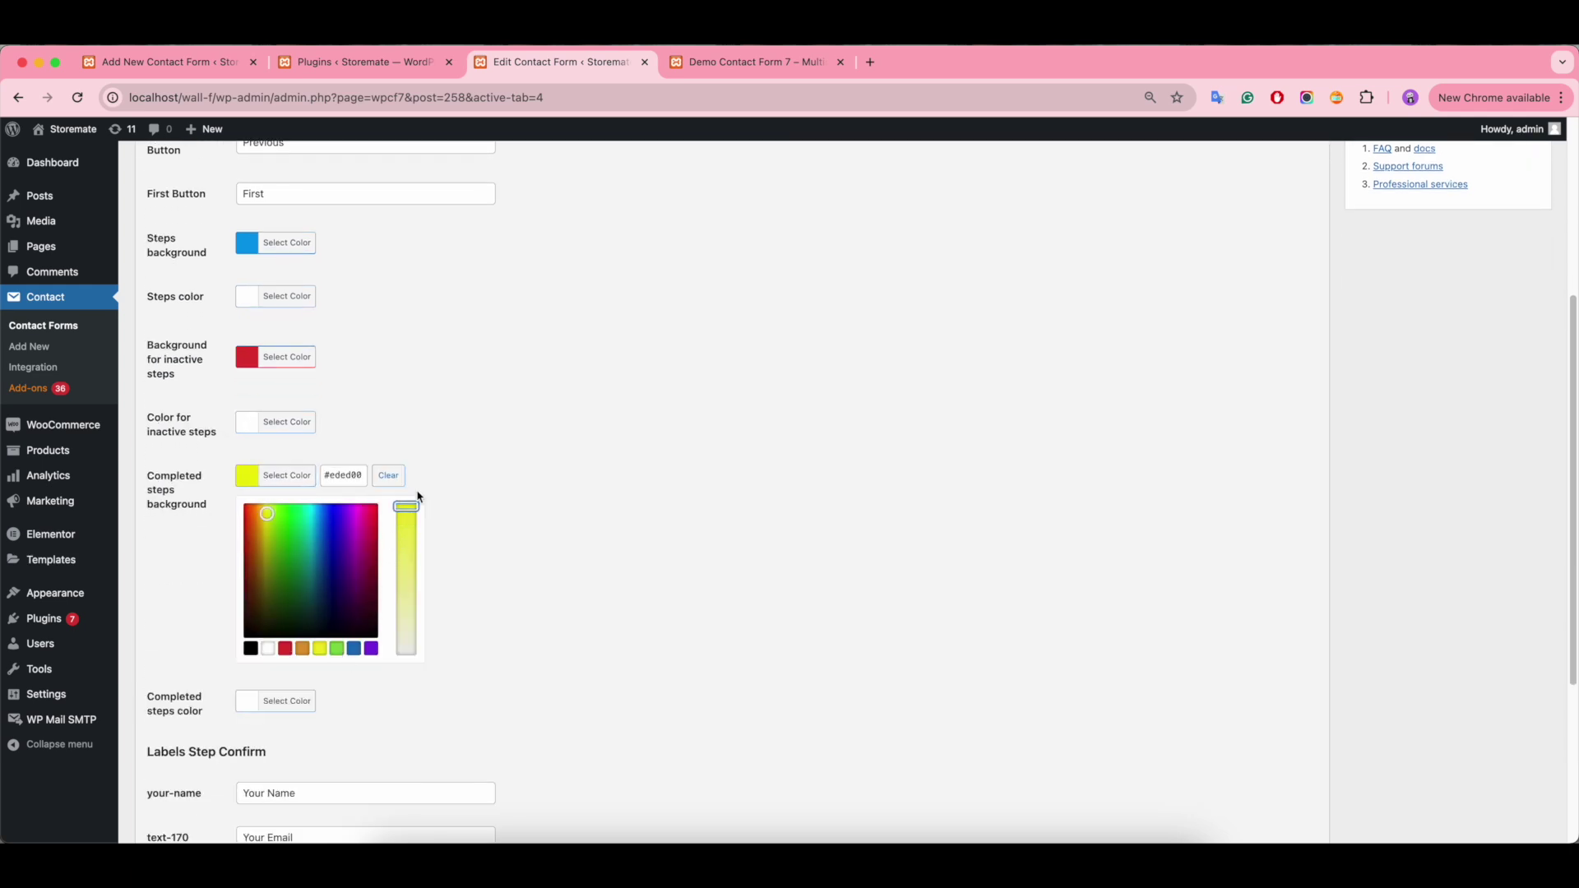
{"action": "left_click", "coordinate": [302, 649]}
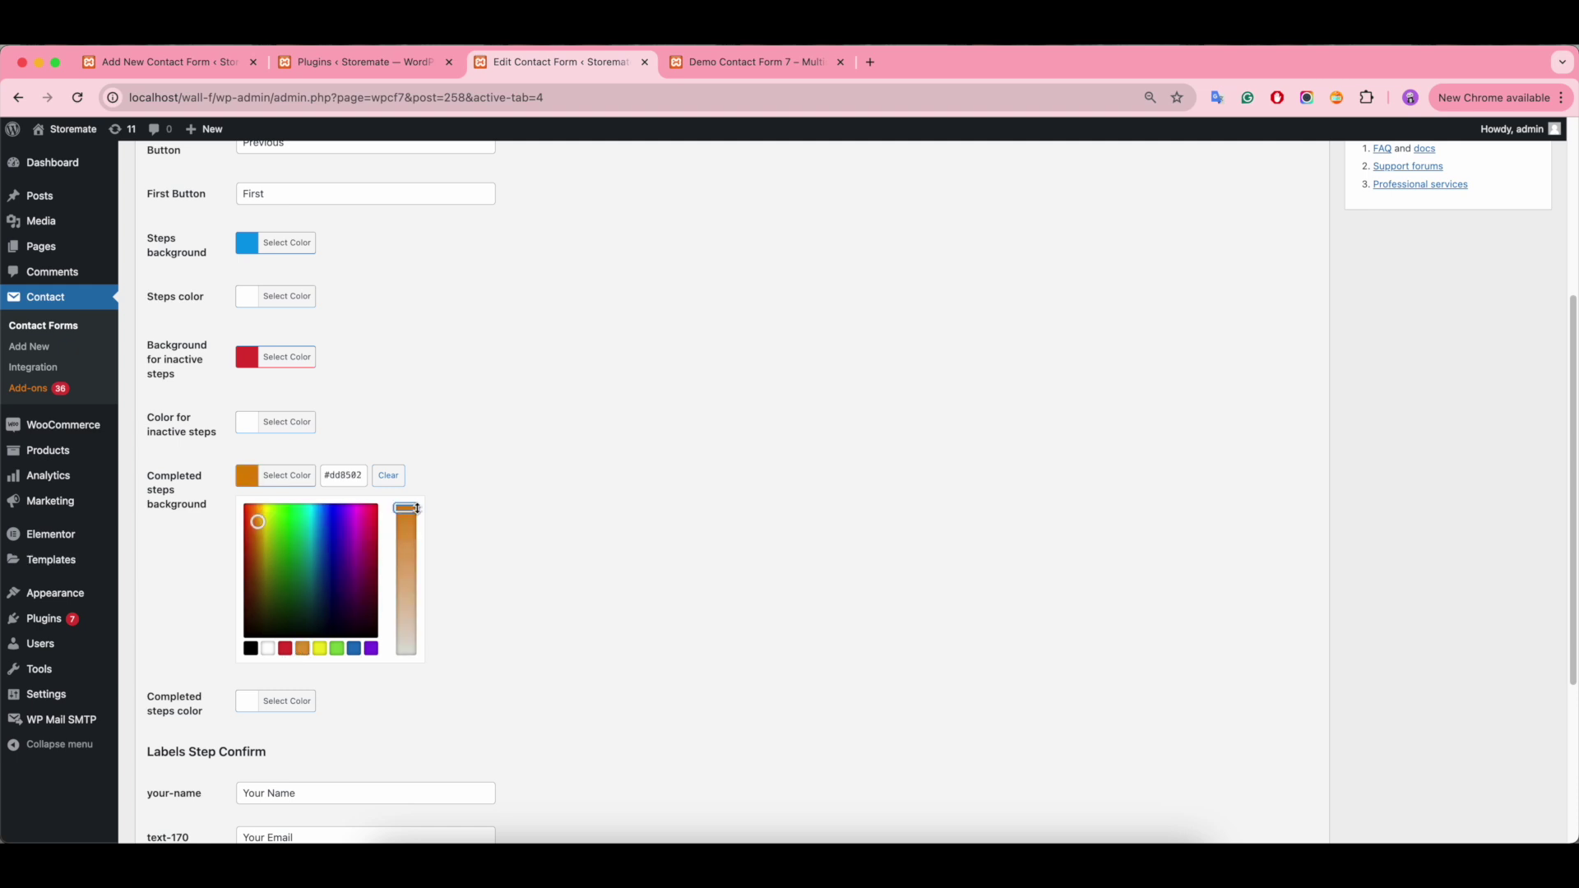
{"action": "left_click", "coordinate": [493, 609]}
{"action": "scroll", "coordinate": [539, 600], "scroll_direction": "up", "scroll_amount": 5}
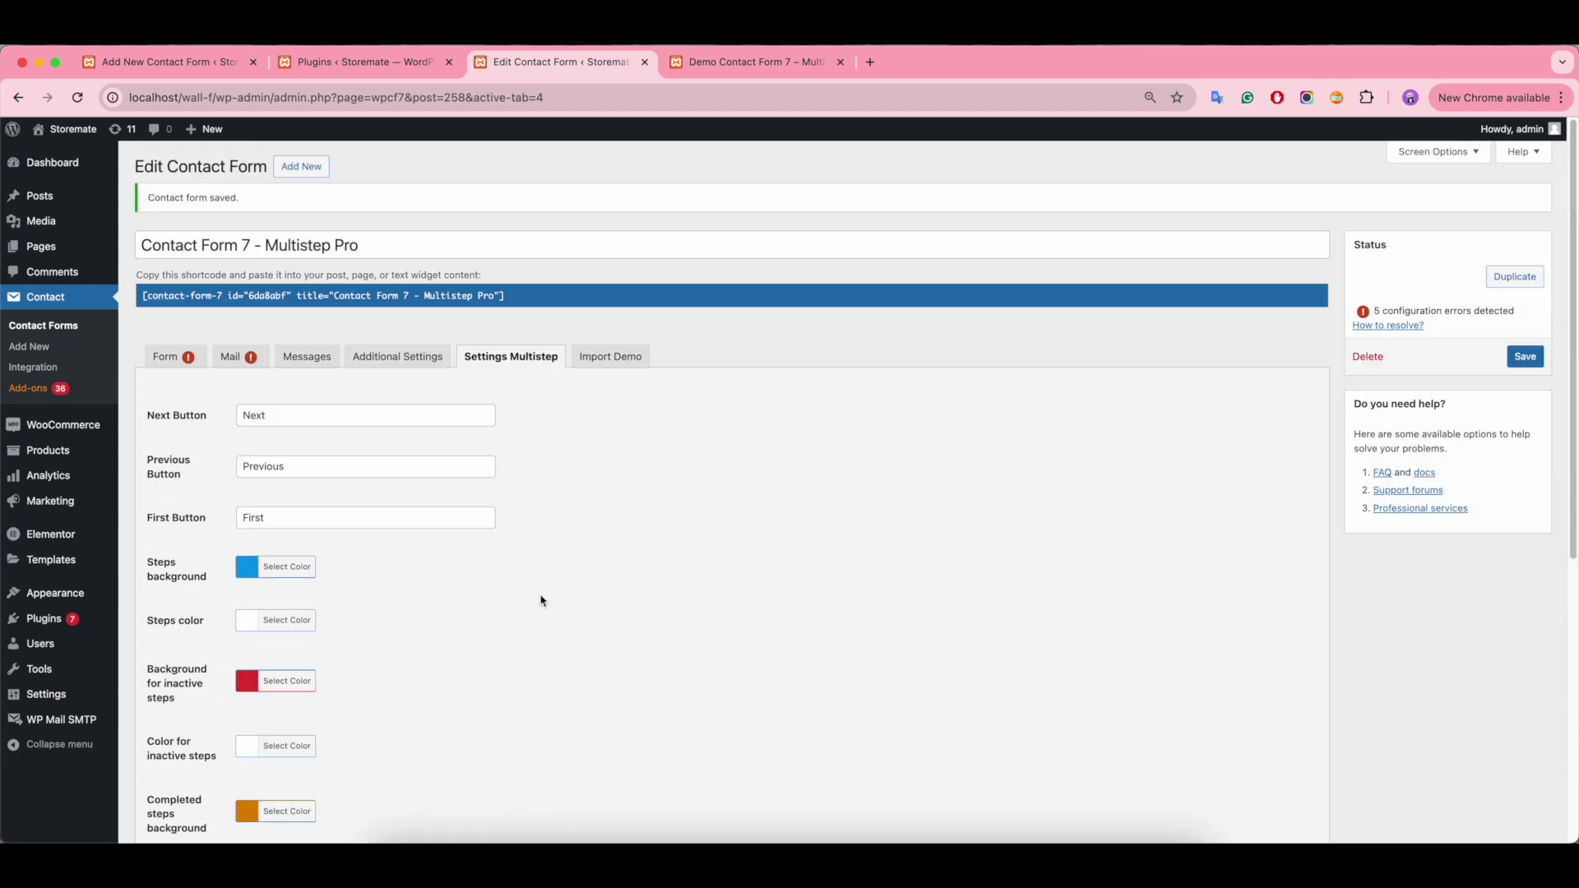
{"action": "left_click", "coordinate": [1529, 359]}
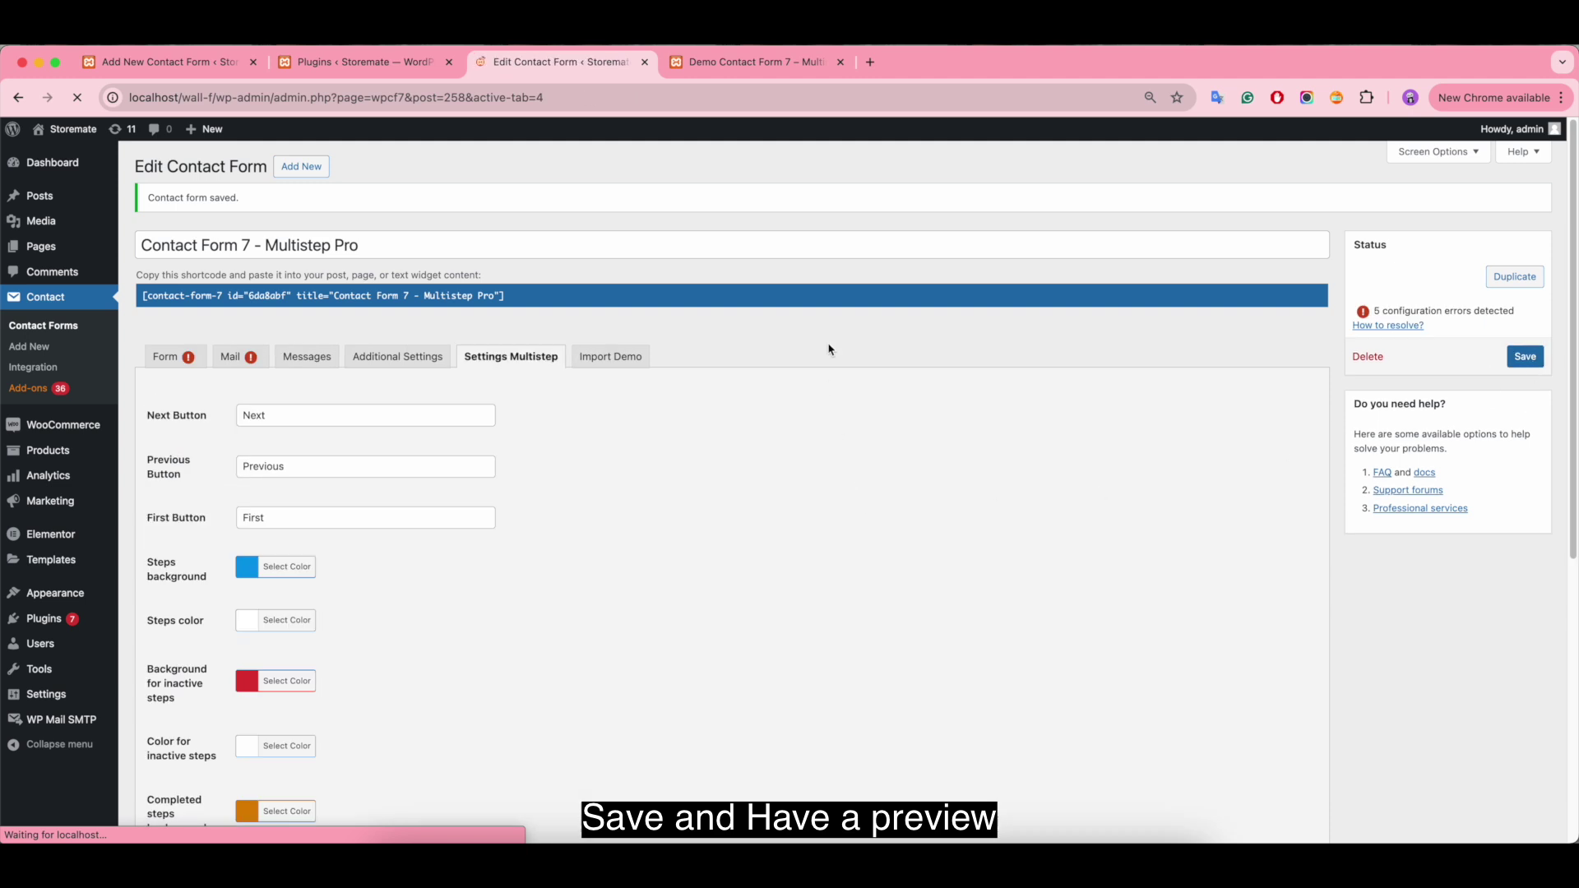
{"action": "left_click", "coordinate": [699, 63]}
{"action": "left_click", "coordinate": [78, 98]}
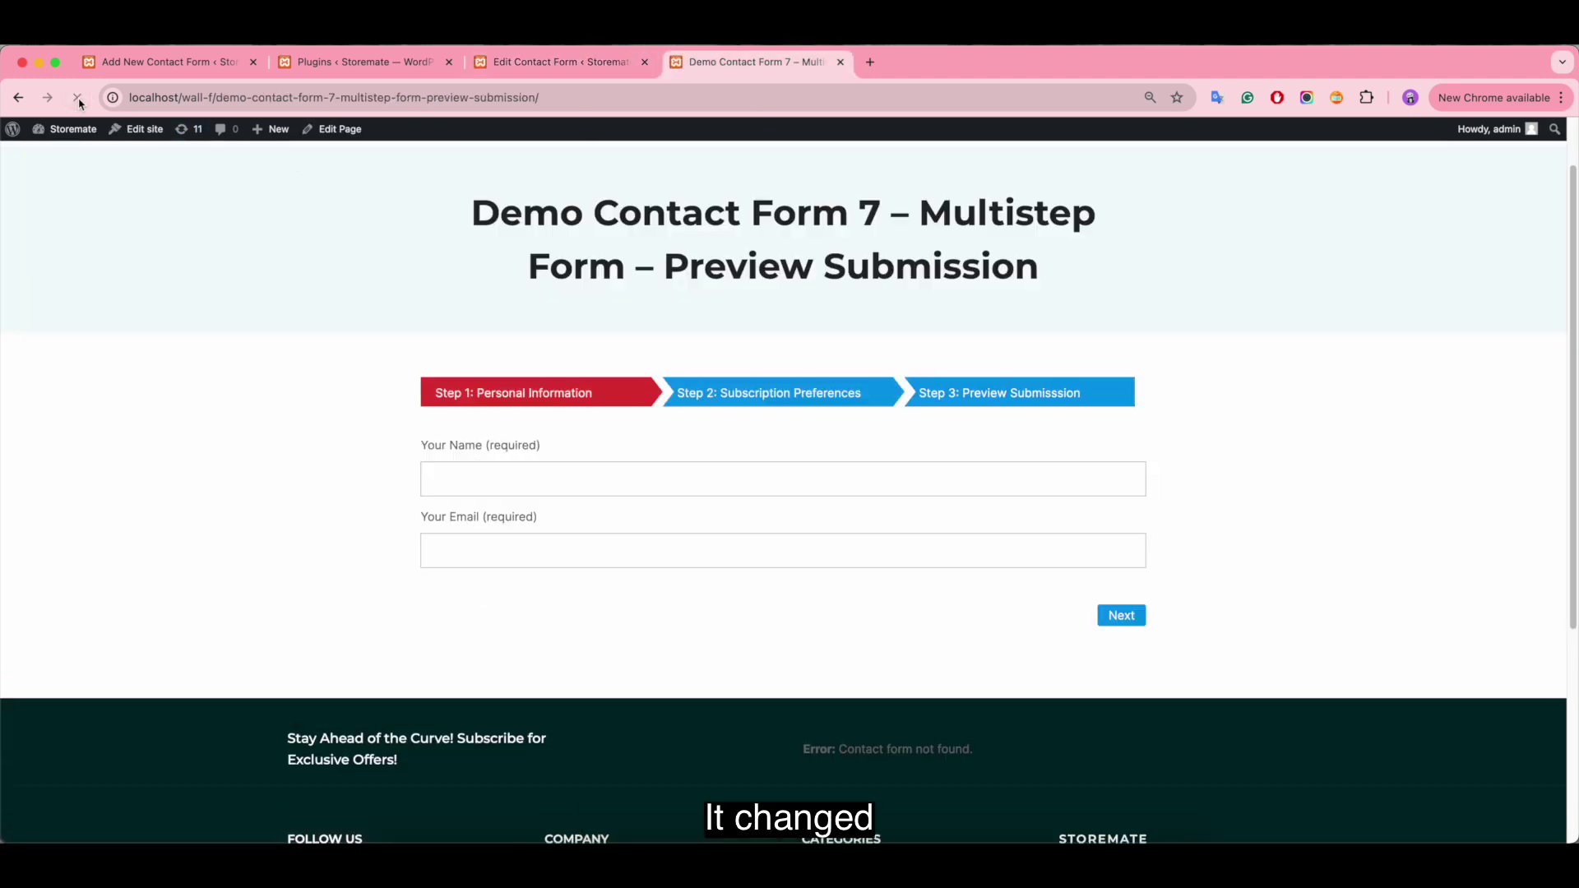
{"action": "left_click", "coordinate": [501, 469]}
{"action": "type", "text": "Nam"}
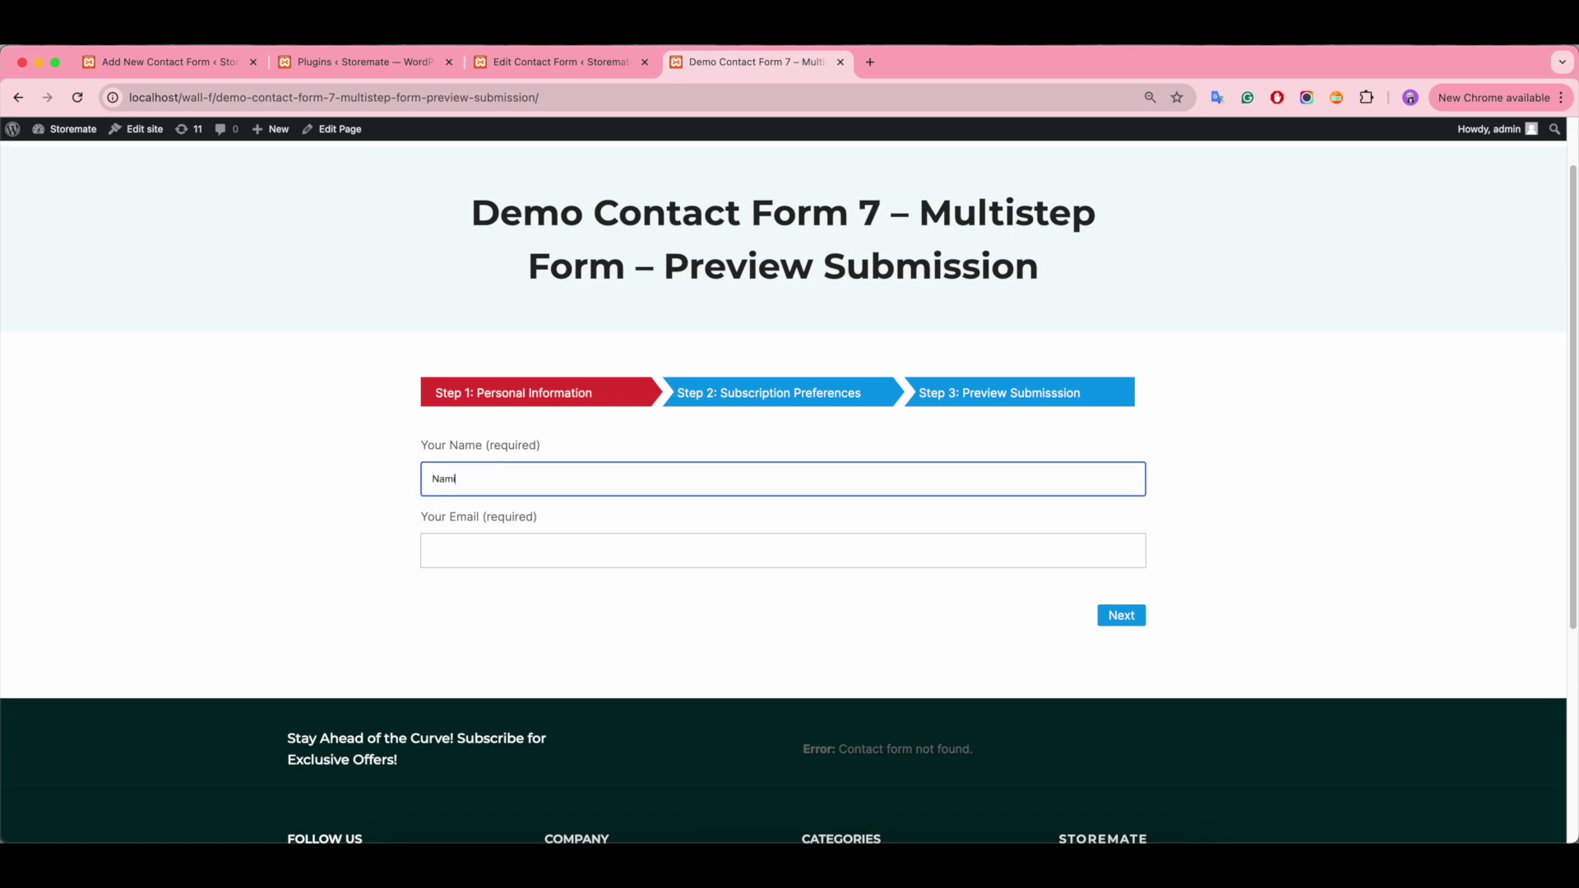
{"action": "key", "text": "BackSpace"}
{"action": "key", "text": "BackSpace"}
{"action": "key", "text": "BackSpace"}
{"action": "type", "text": "oan"}
{"action": "key", "text": "Tab"}
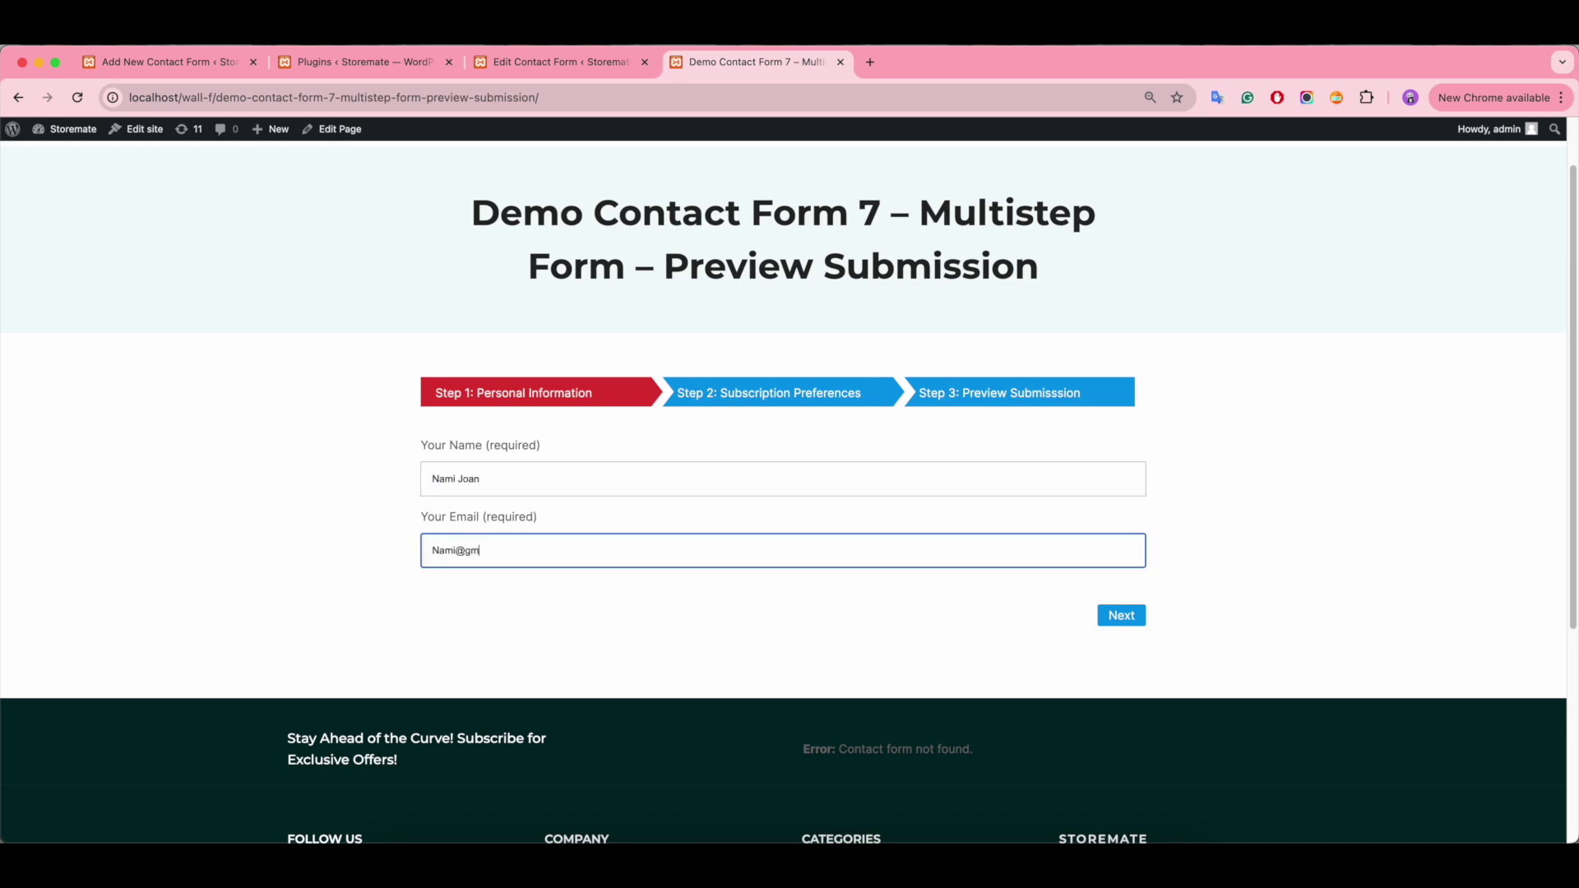
{"action": "left_click", "coordinate": [1112, 623]}
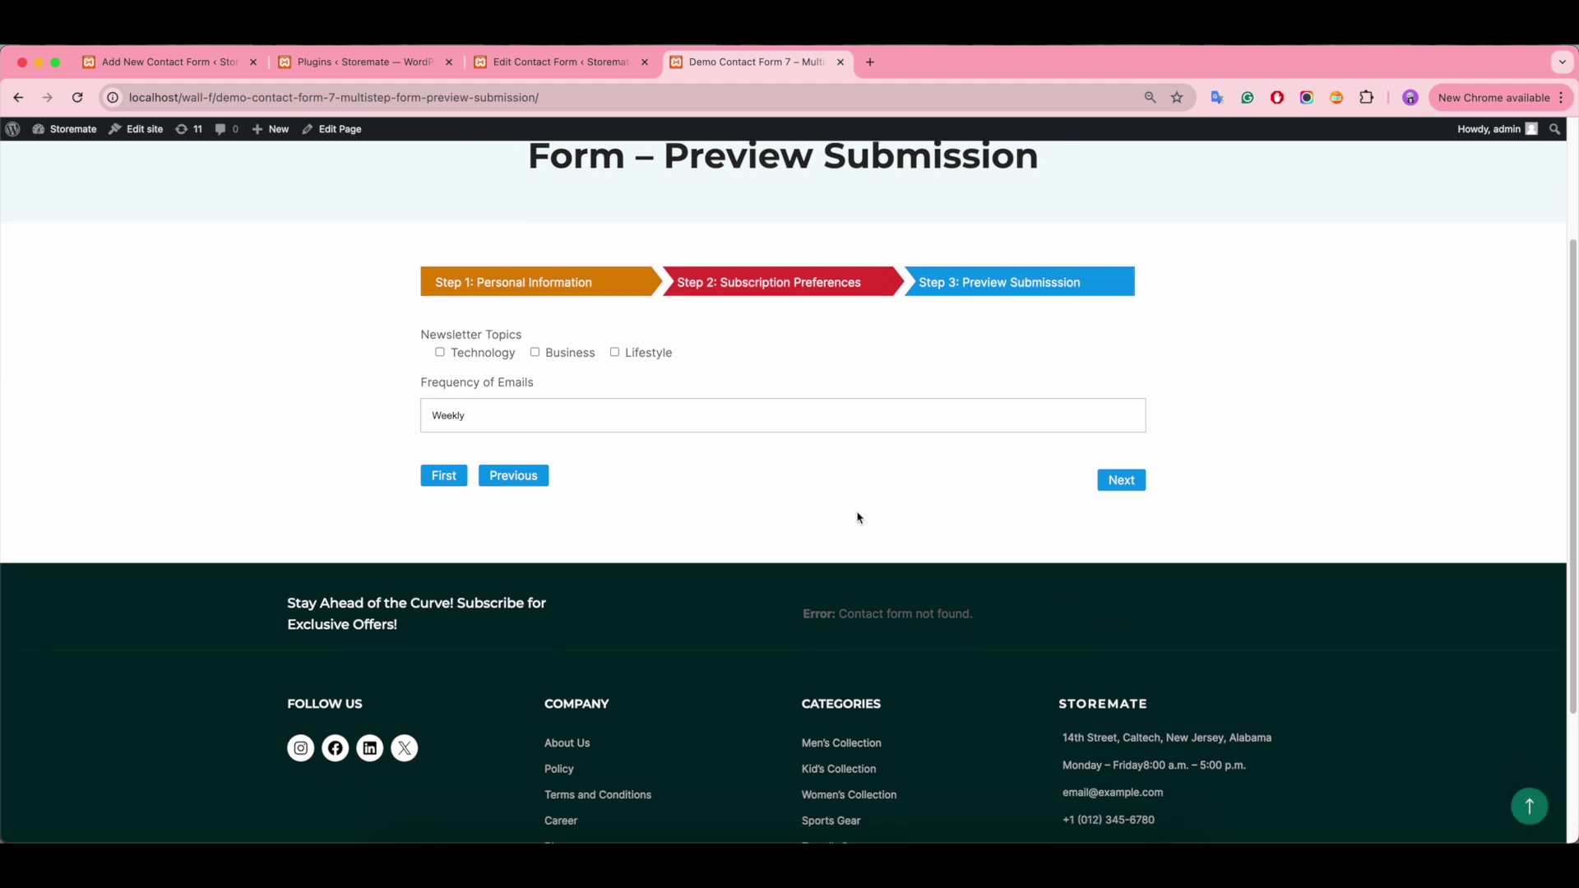
- Tick Business and Lifestyle, advance to the preview, and check the recoloured step bar
{"action": "left_click", "coordinate": [535, 410]}
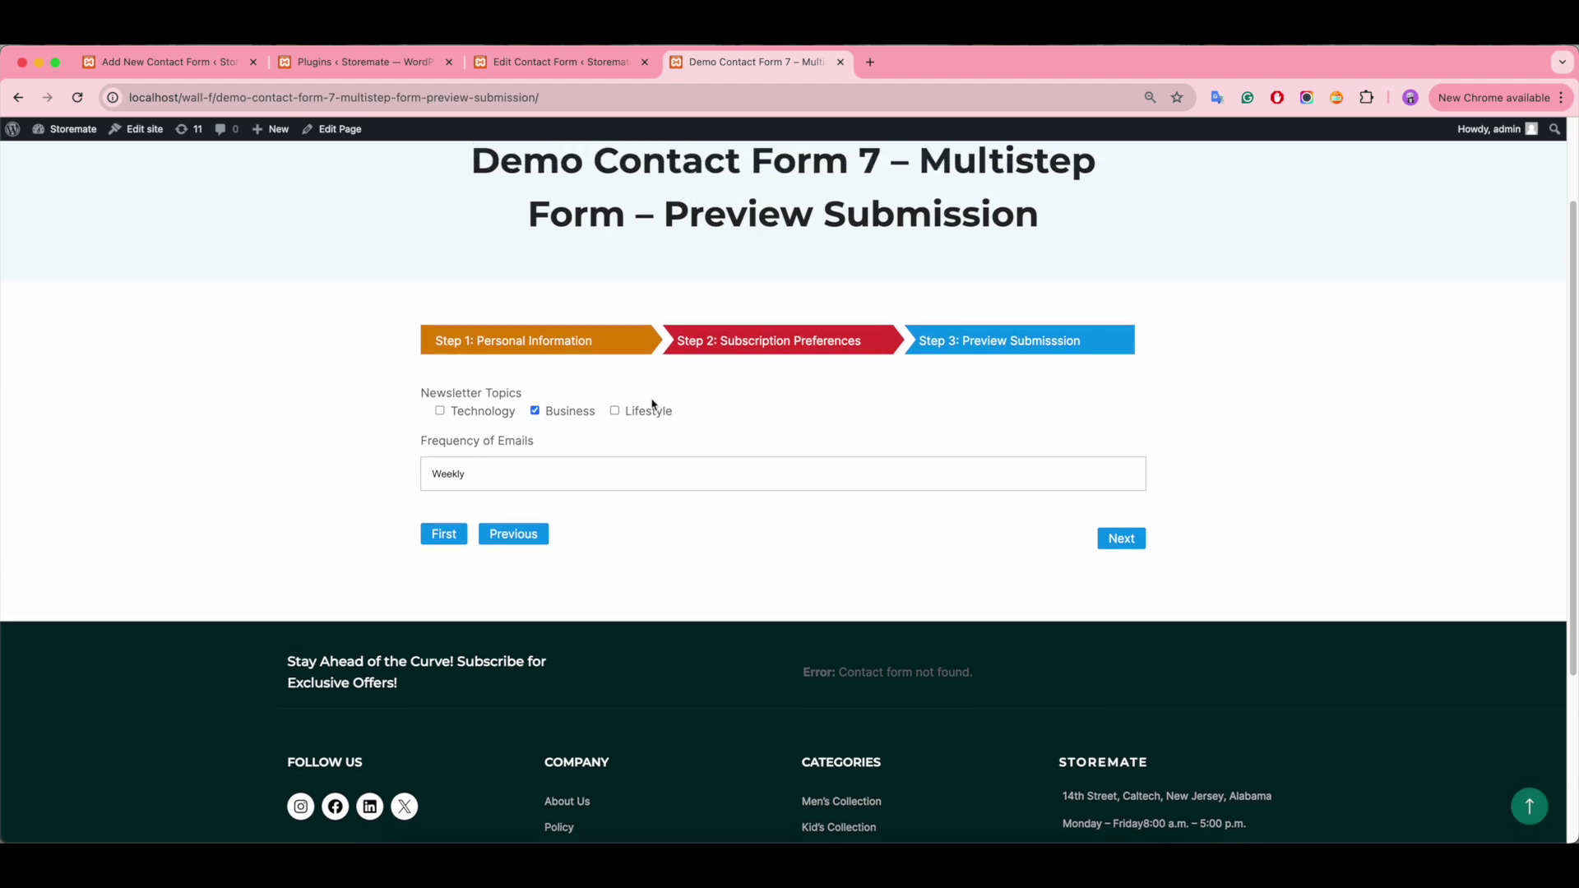
{"action": "left_click", "coordinate": [622, 413]}
{"action": "left_click", "coordinate": [1124, 539]}
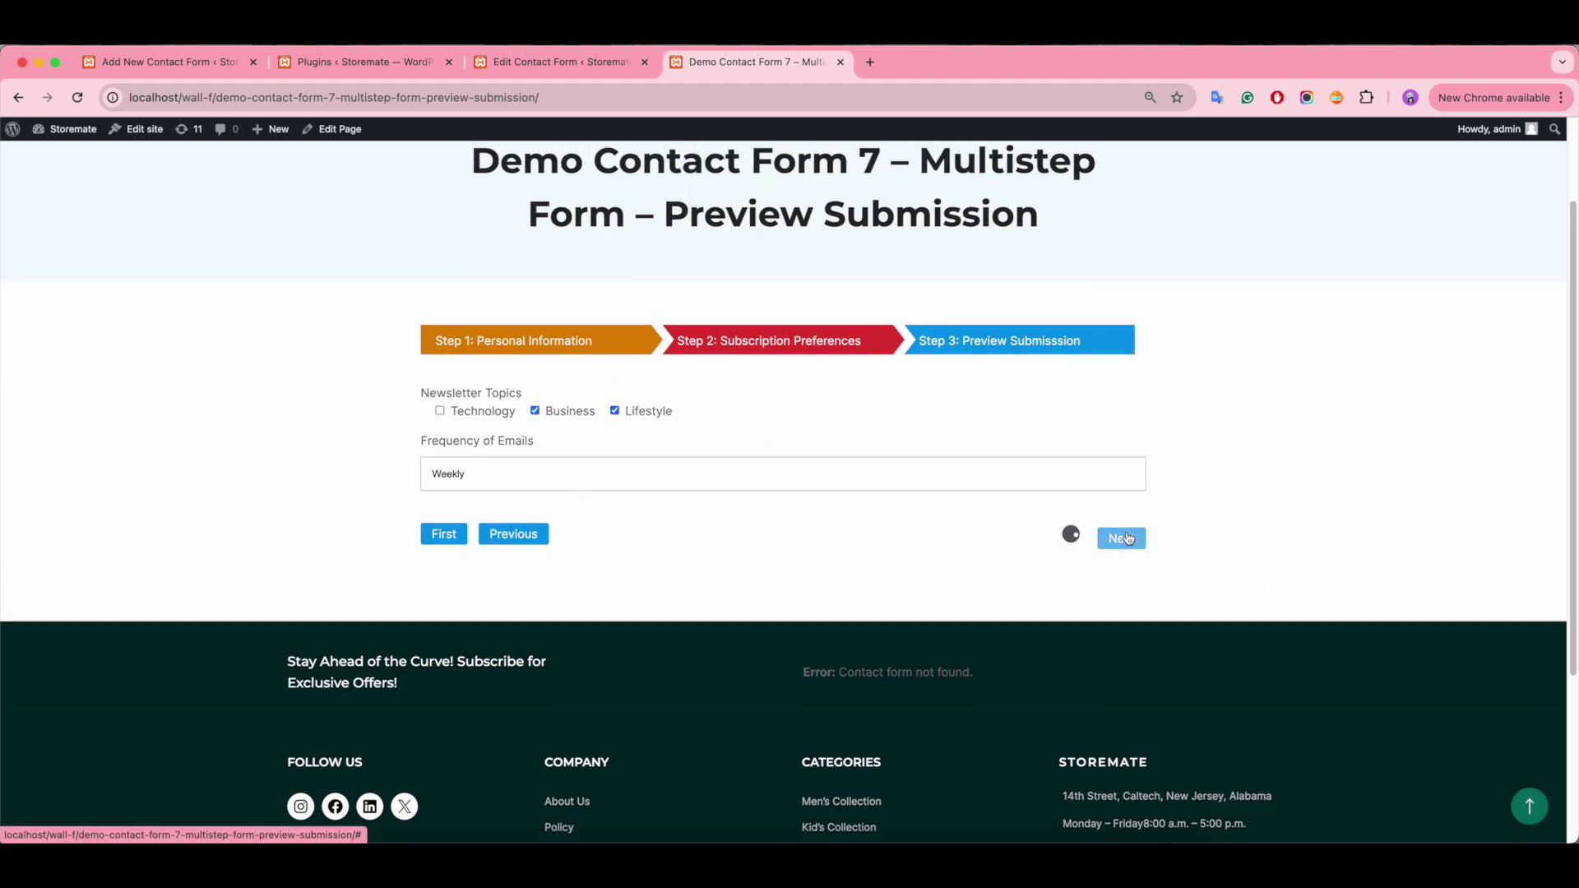
{"action": "scroll", "coordinate": [1129, 539], "scroll_direction": "down", "scroll_amount": 1}
{"action": "scroll", "coordinate": [913, 559], "scroll_direction": "up", "scroll_amount": 3}
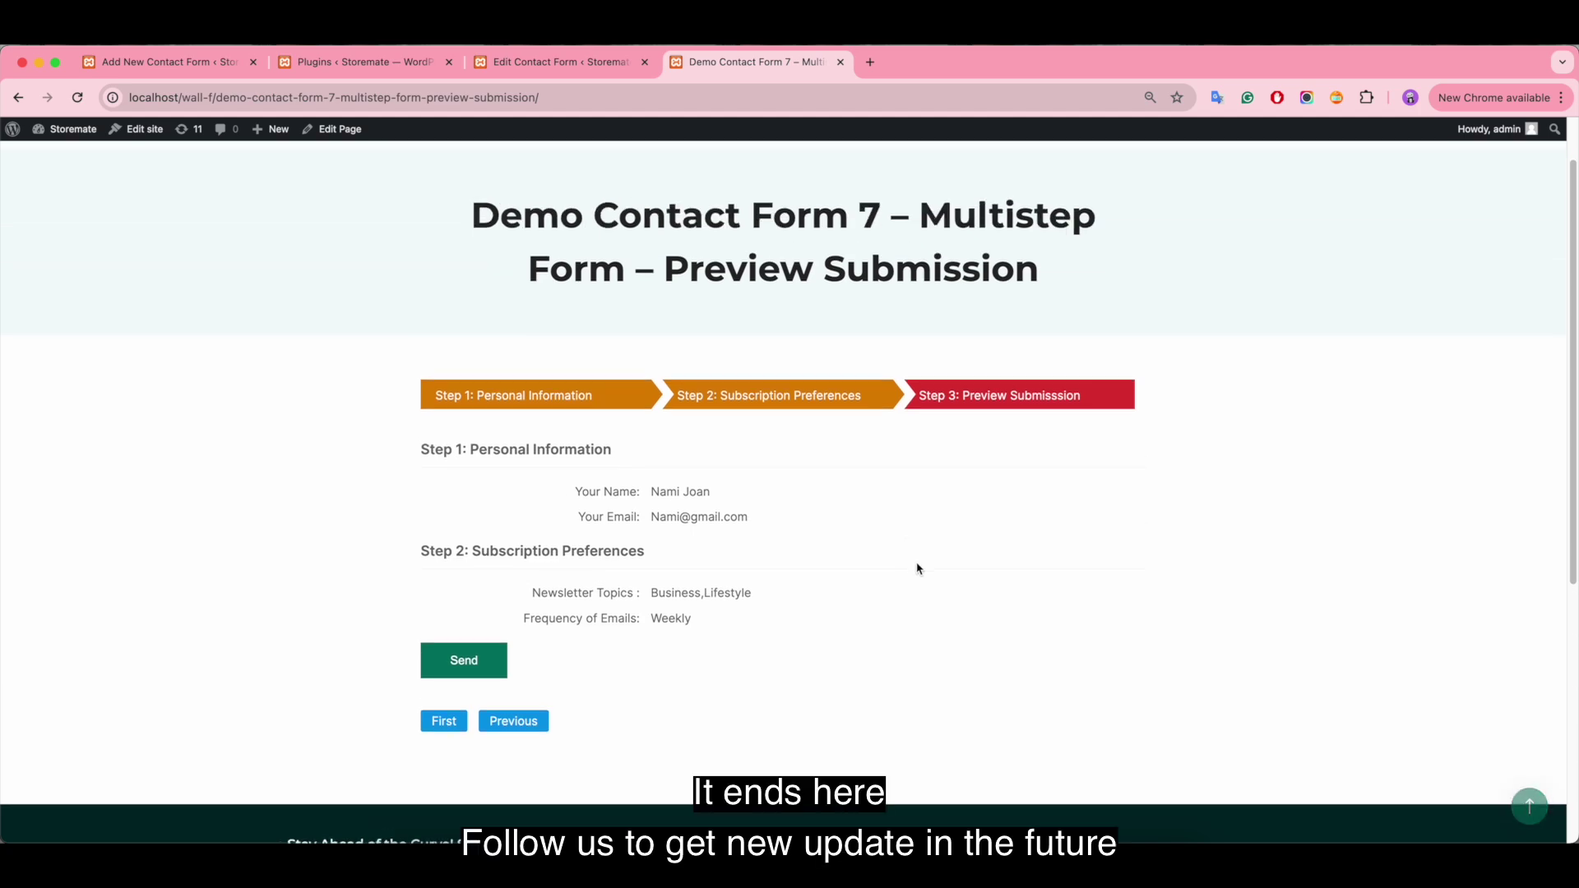